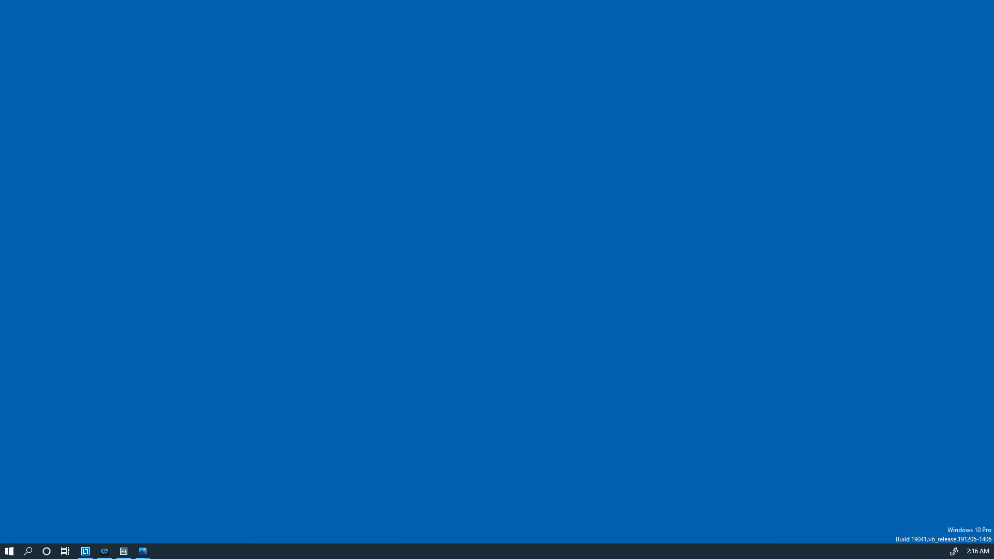
Bring up the image Manual Render Pass-01.jpg and examine the building's dashed lines, shaded areas and outlined half.
left_click(143, 551)
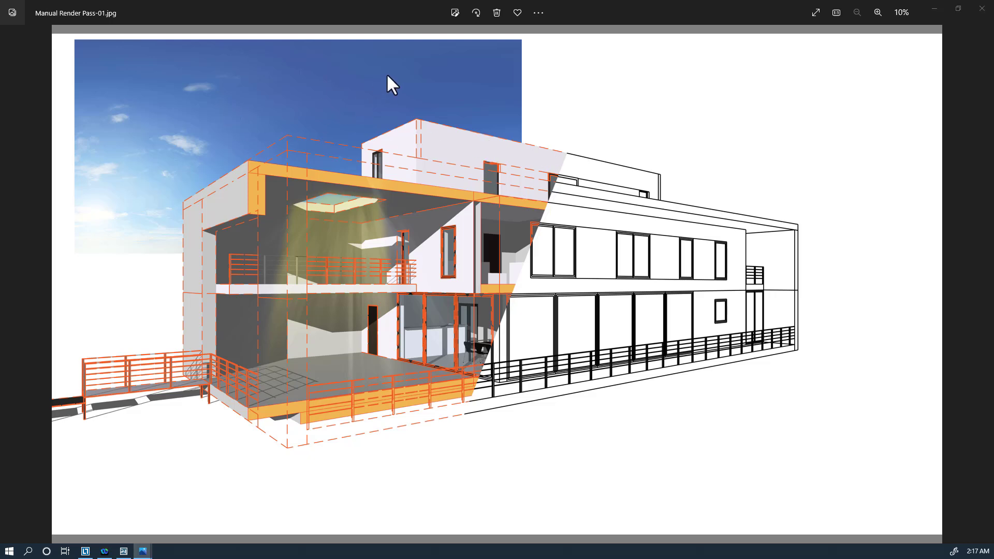
left_click_drag(386, 73, 305, 148)
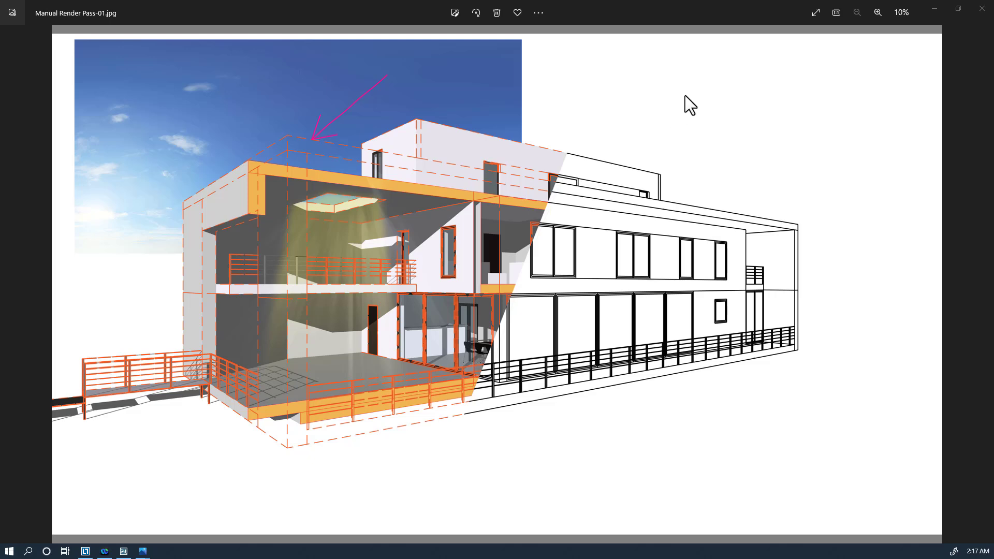
left_click_drag(685, 95, 625, 167)
left_click_drag(588, 65, 511, 155)
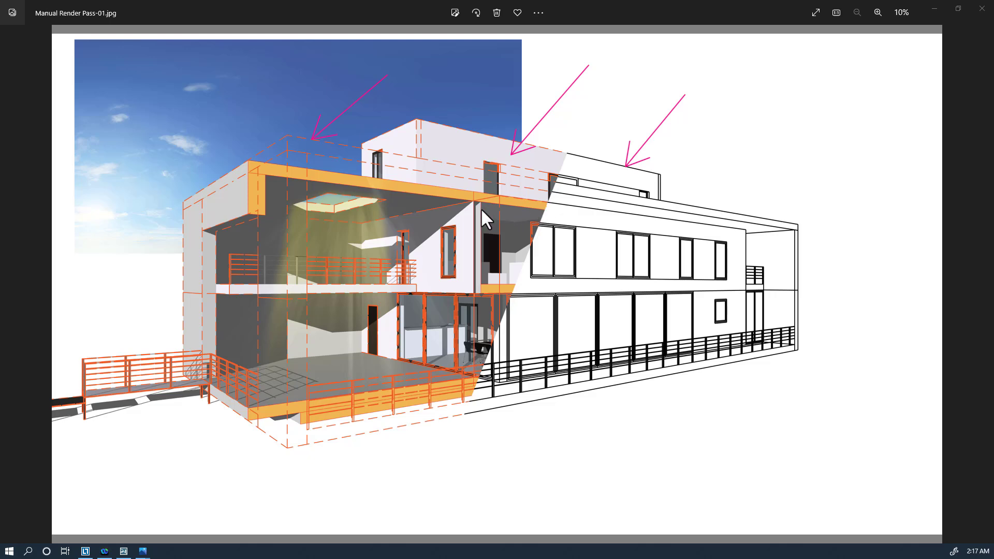
mouse_move(396, 196)
left_mouse_down()
mouse_move(282, 191)
mouse_move(435, 326)
mouse_move(288, 171)
left_mouse_up()
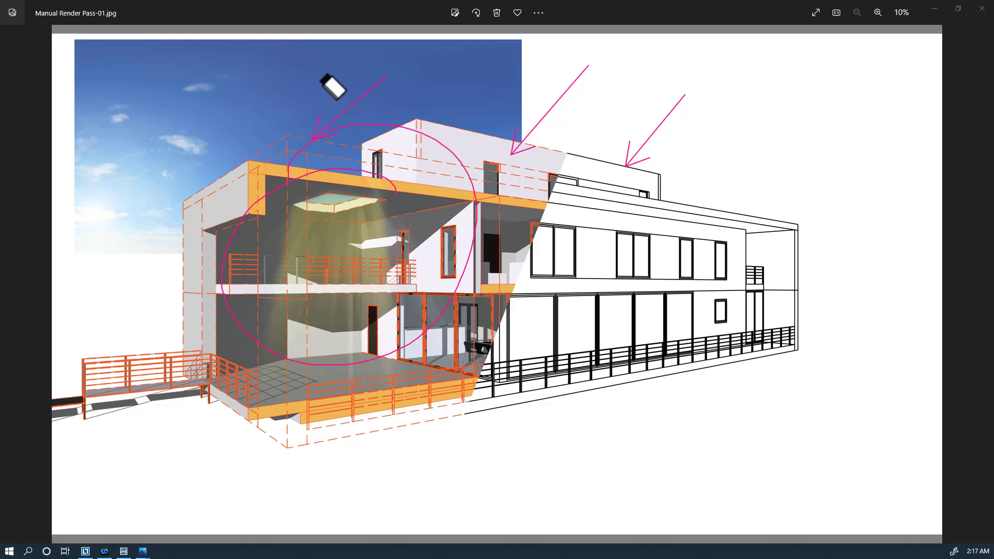
mouse_move(337, 84)
left_mouse_down()
mouse_move(312, 235)
mouse_move(412, 178)
mouse_move(634, 153)
mouse_move(659, 164)
left_mouse_up()
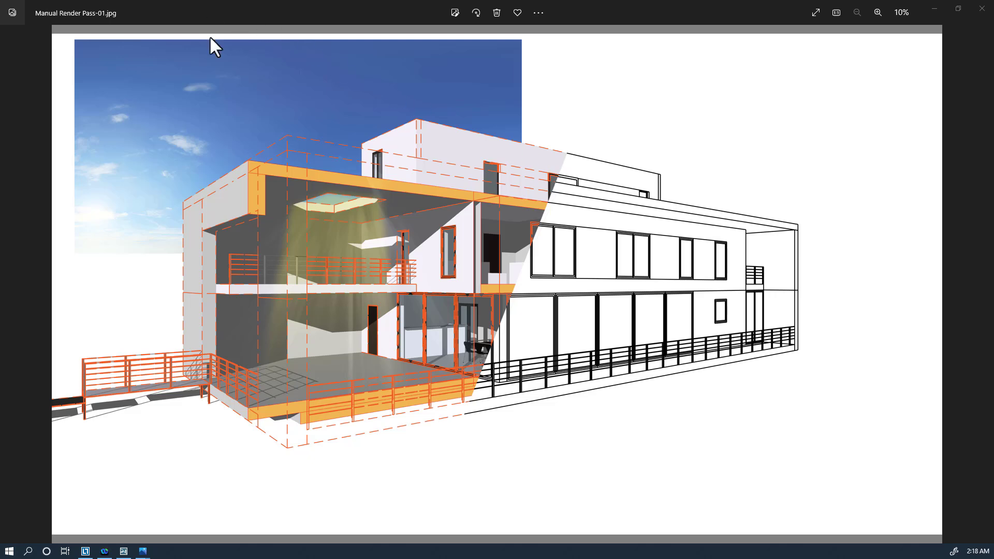
Switch to Lumion, leave the photo render screen for Build mode and reframe the building from a lower, closer viewpoint.
left_click(117, 555)
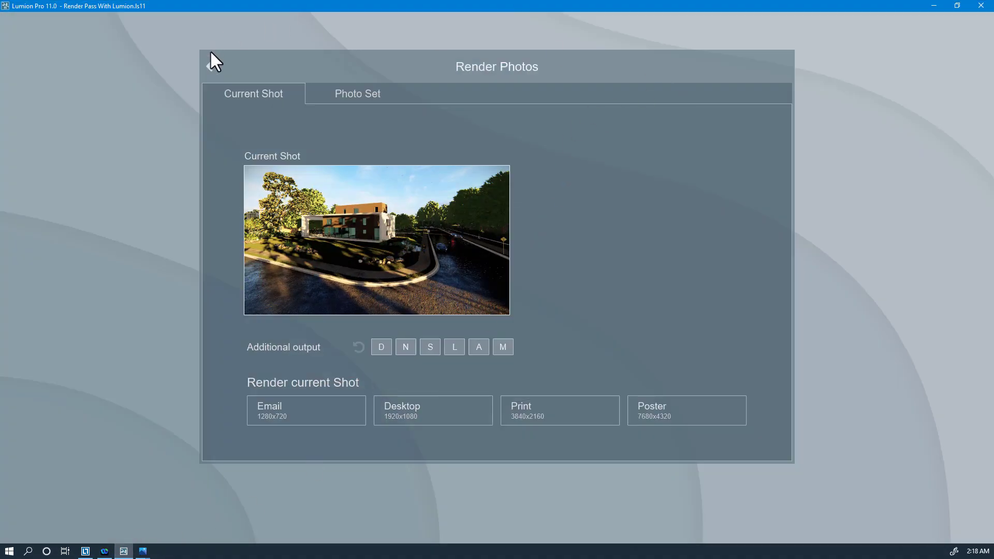
left_click(211, 66)
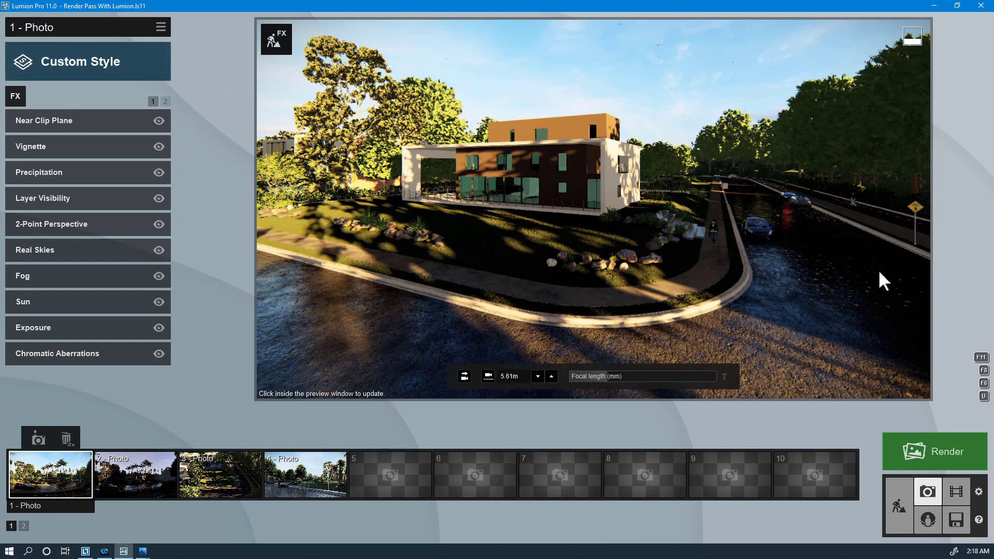
left_click(890, 507)
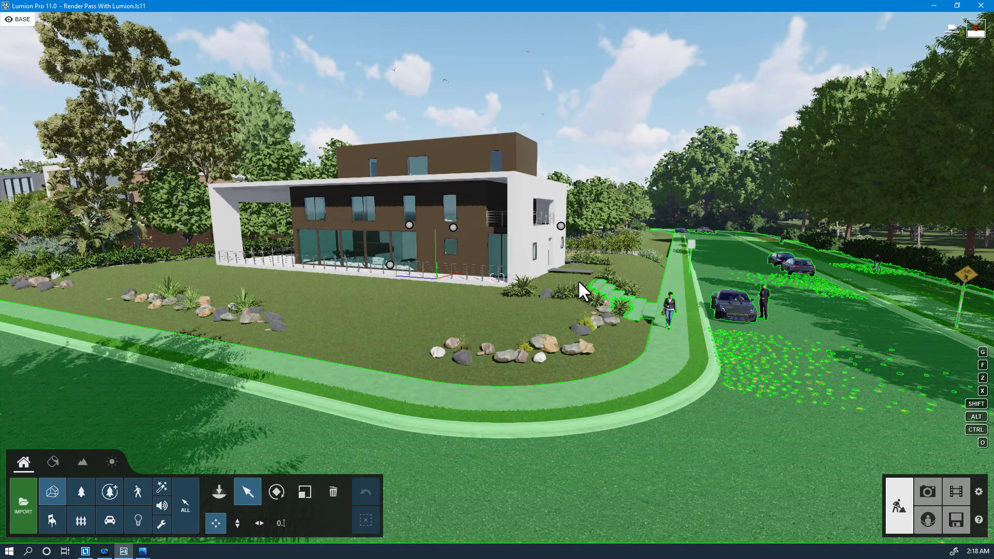
left_click_drag(578, 280, 578, 280)
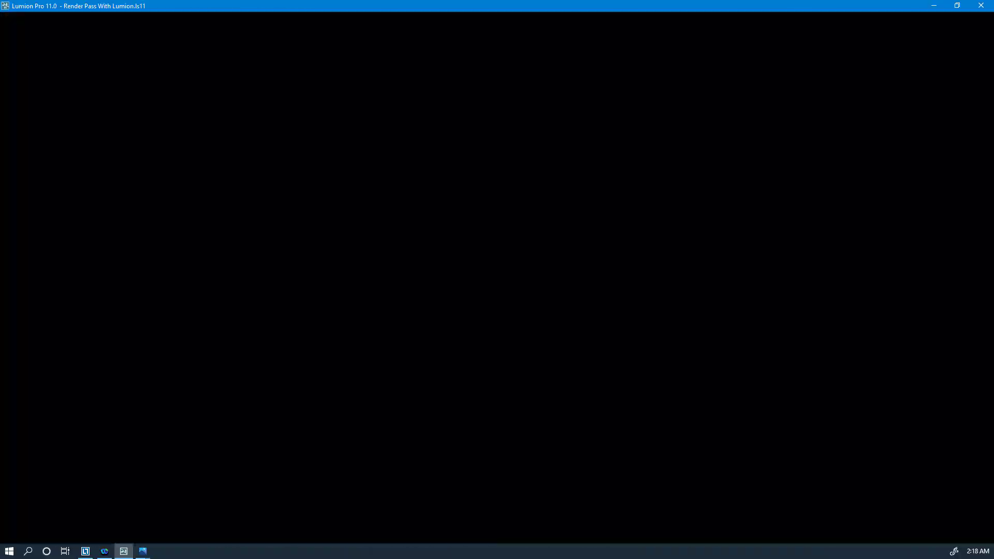
key("e")
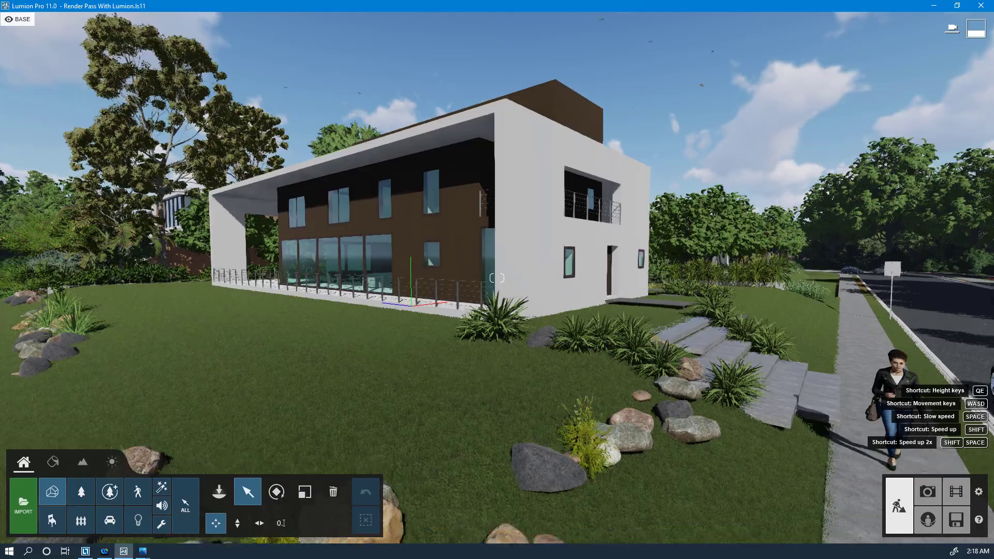
key("s")
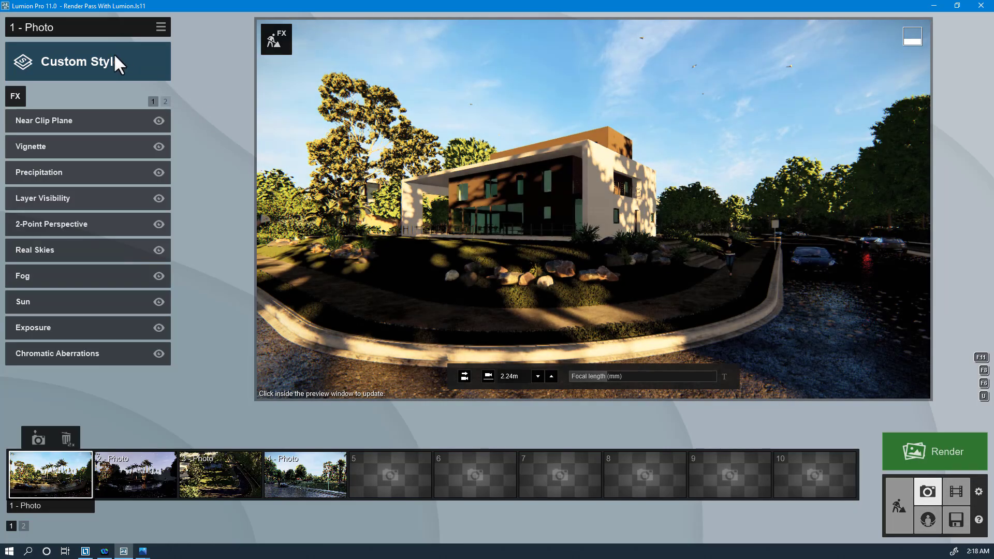
Open the photo render settings for the current shot and examine the D, N, S, L, A and M additional outputs.
left_click(910, 451)
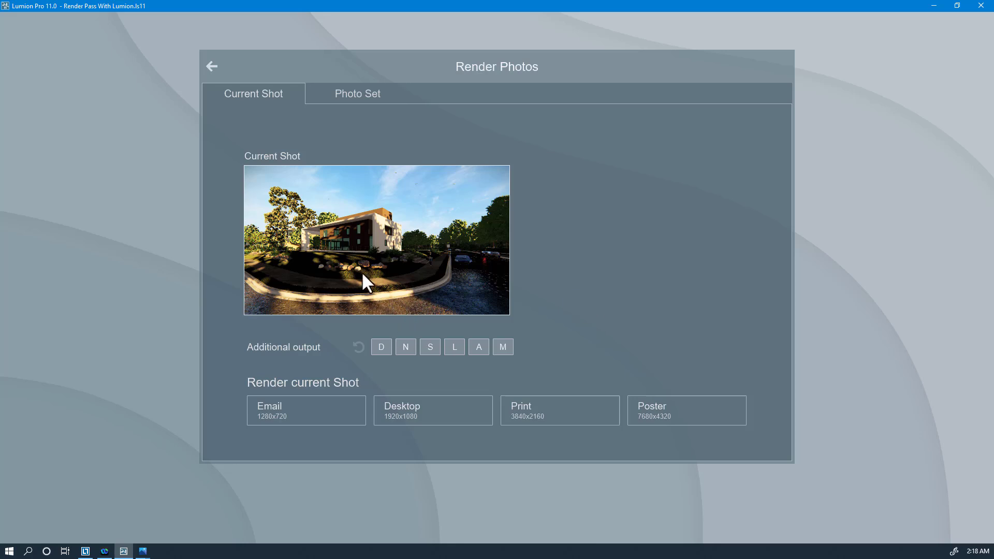
mouse_move(389, 248)
left_mouse_down()
mouse_move(376, 329)
mouse_move(385, 332)
left_mouse_up()
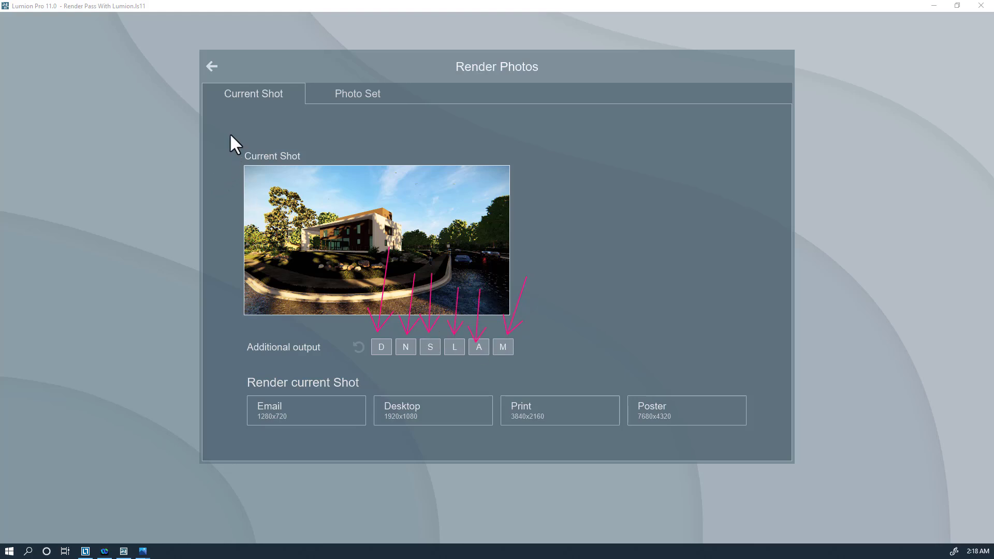
left_click_drag(226, 150, 241, 153)
left_click(382, 359)
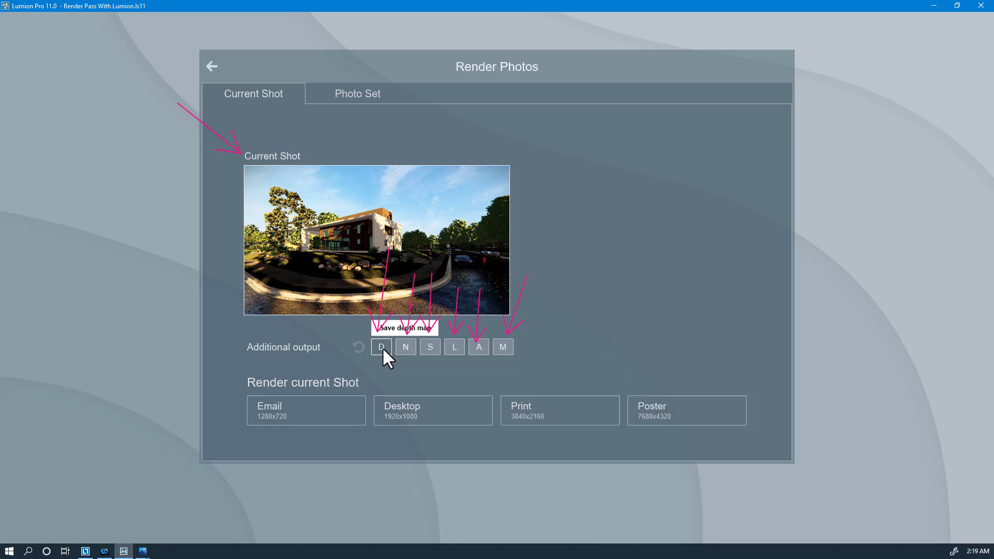
mouse_move(355, 279)
left_mouse_down()
mouse_move(492, 339)
mouse_move(448, 337)
left_mouse_up()
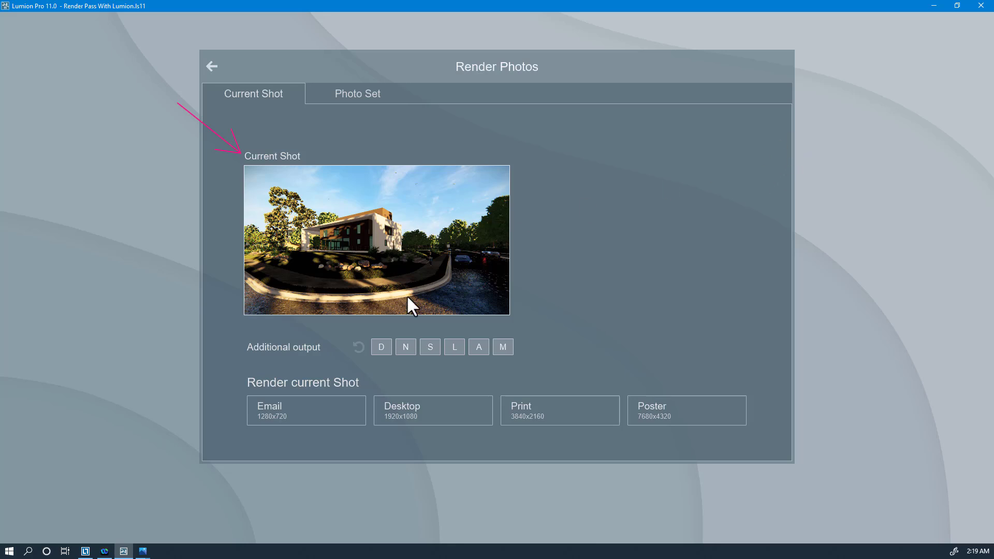
Minimise the open windows and bring up the finished render Render Passes.png for viewing.
left_click(933, 7)
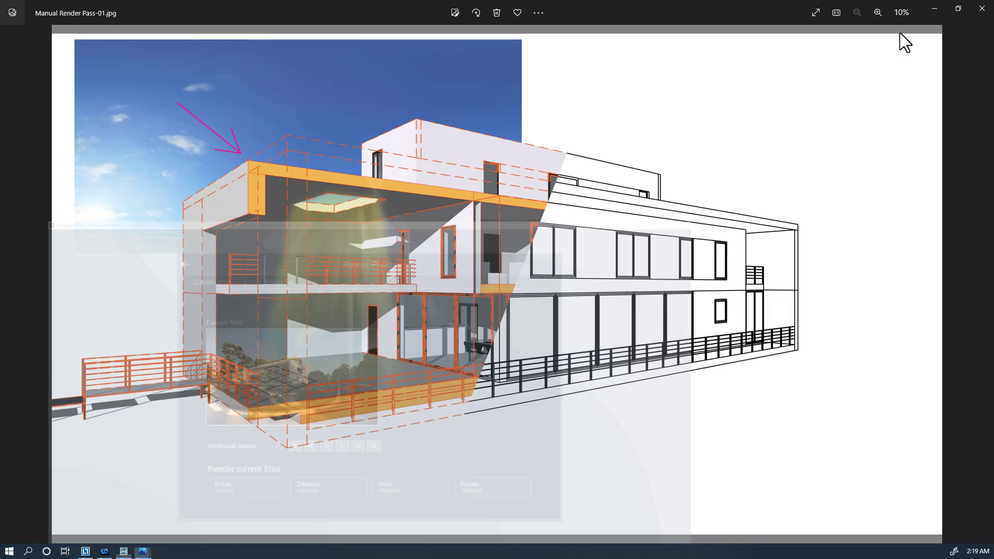
left_click(933, 9)
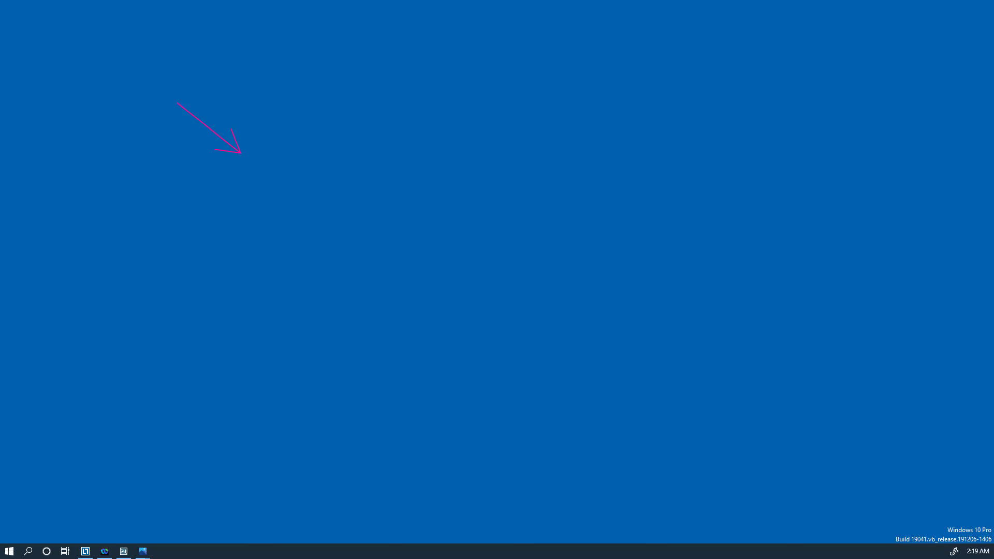
key("alt+Tab")
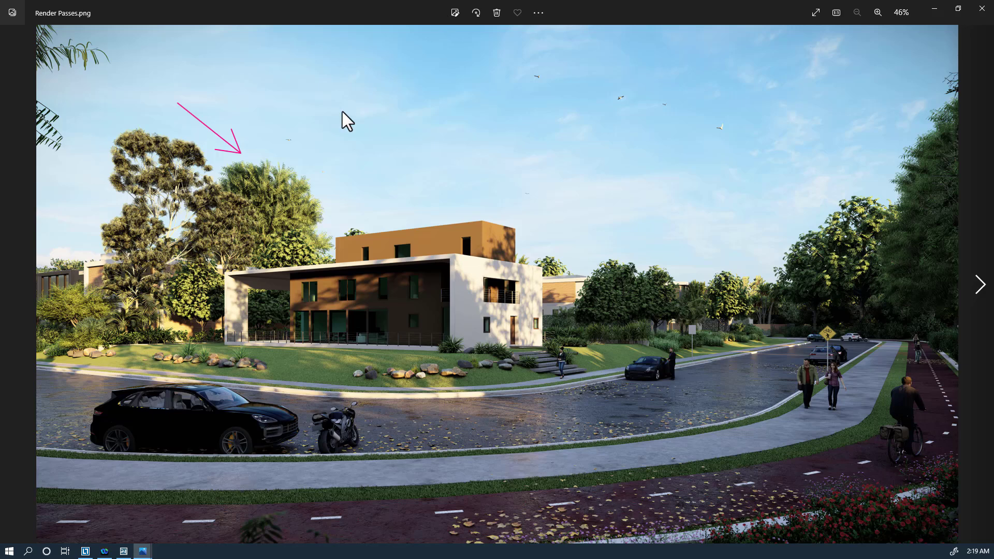
key("ctrl+shift+5")
left_click_drag(239, 126, 210, 183)
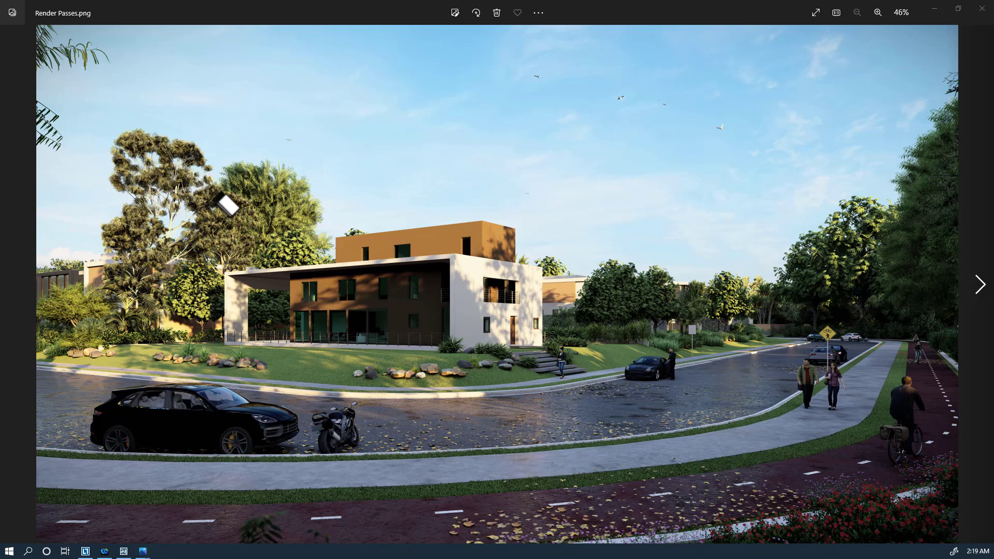
key("ctrl+shift+5")
Look through the depth and lighting pass images, then return to Render Passes_Depth.png.
key("Right")
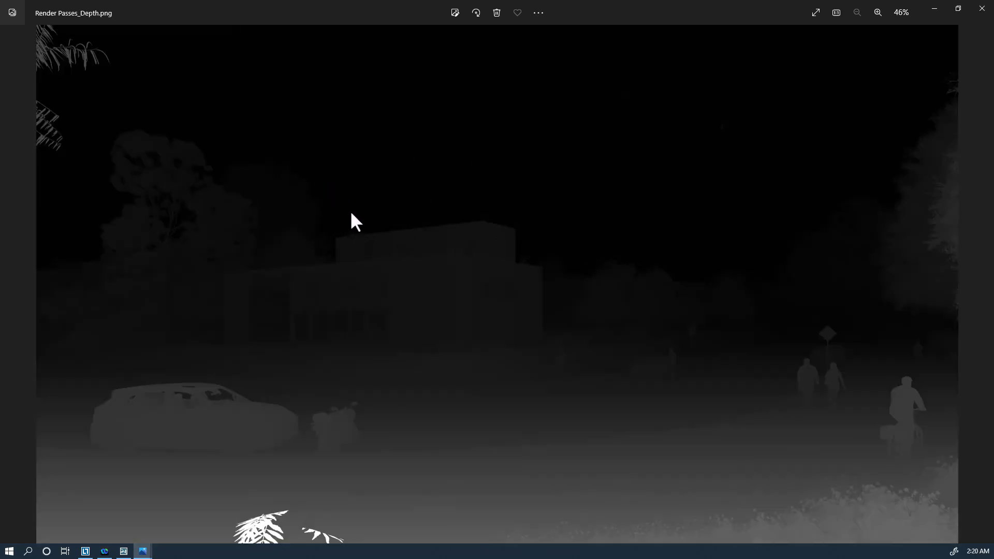
key("Right")
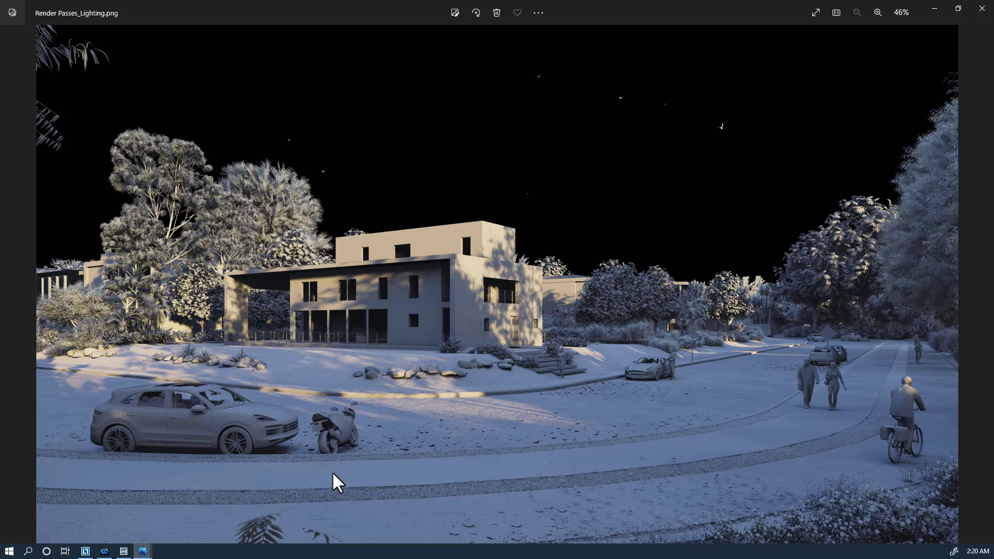
key("Left")
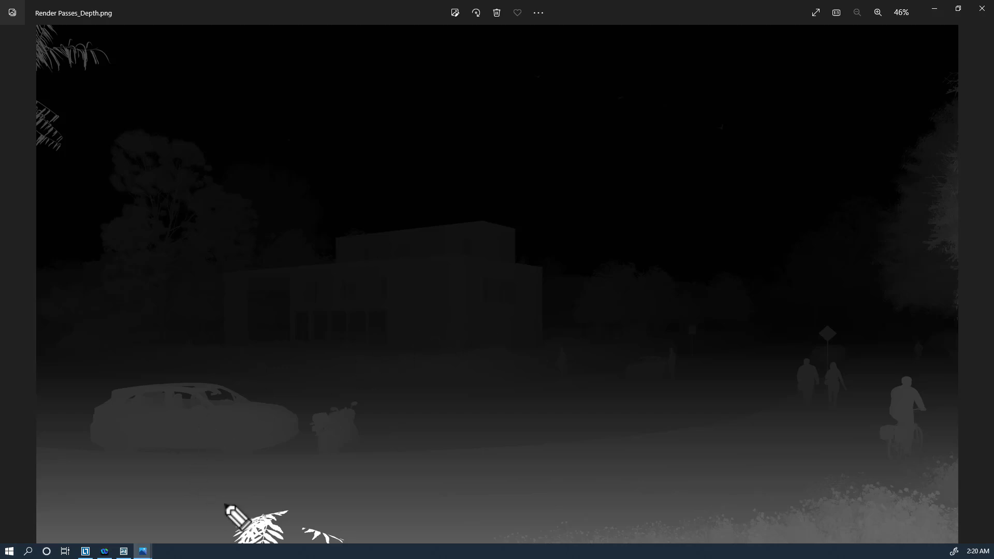
Examine how the depth pass shades the foreground leaves, car, motorcycle, pedestrians and distant figures.
mouse_move(284, 513)
left_mouse_down()
mouse_move(283, 544)
mouse_move(223, 533)
mouse_move(258, 501)
mouse_move(269, 546)
left_mouse_up()
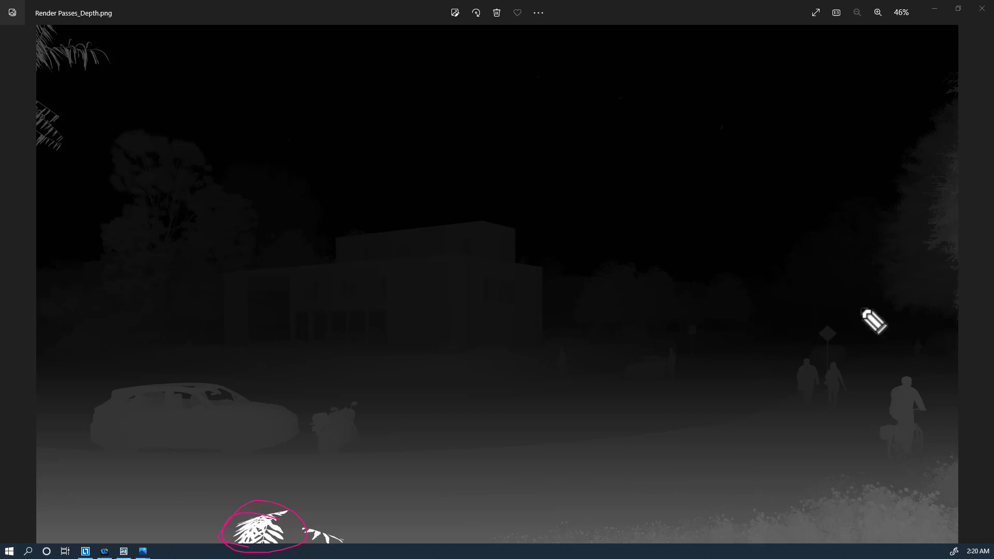
left_click_drag(861, 309, 911, 336)
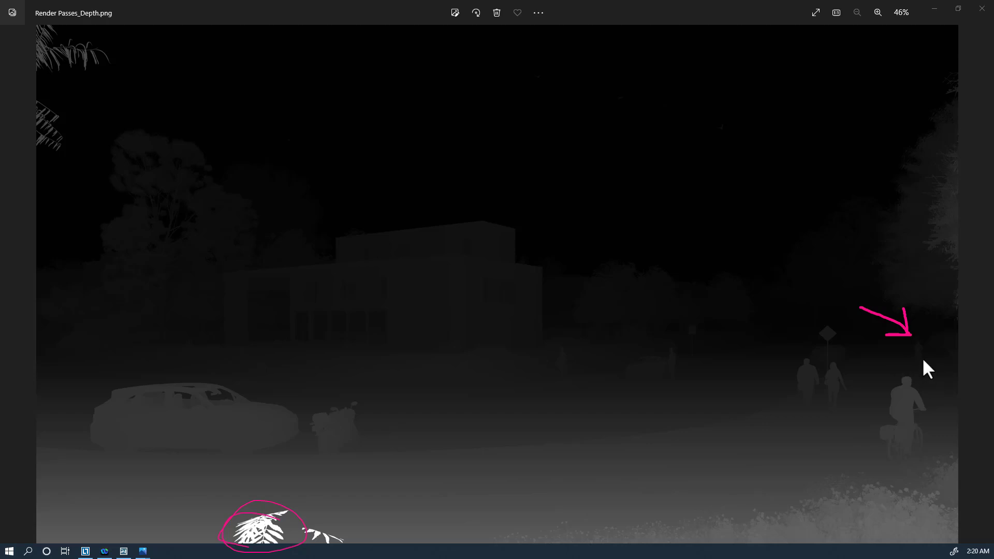
scroll(918, 360, "up", 3)
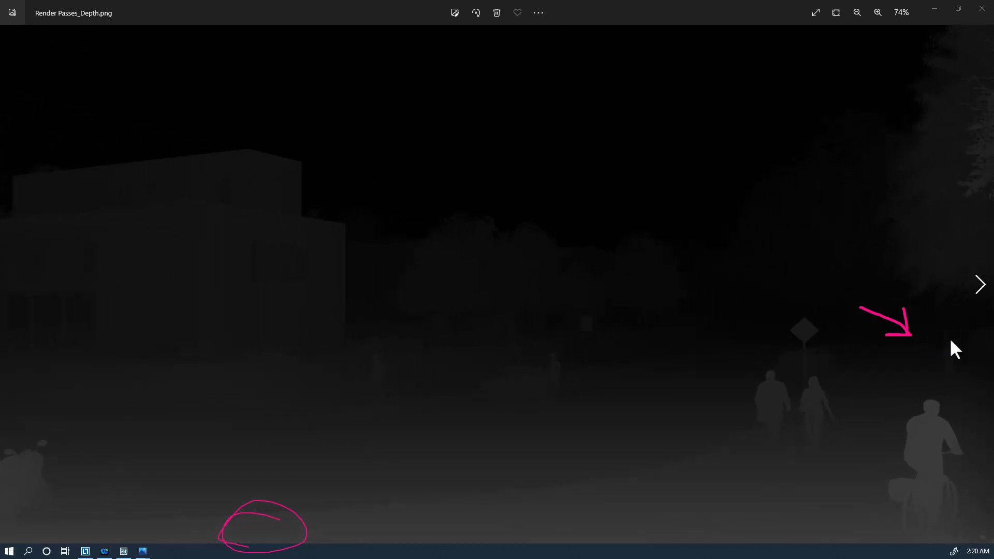
scroll(952, 343, "down", 2)
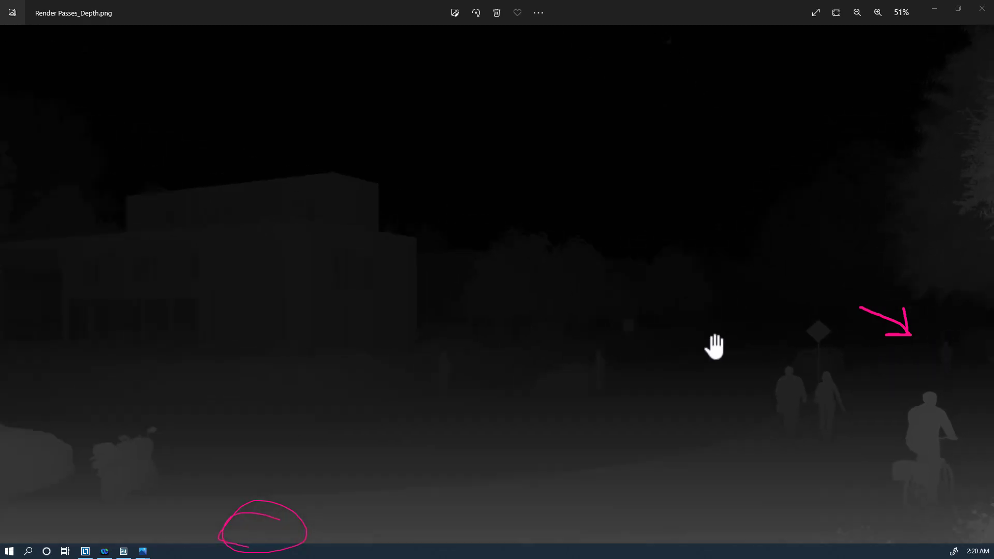
scroll(715, 346, "down", 1)
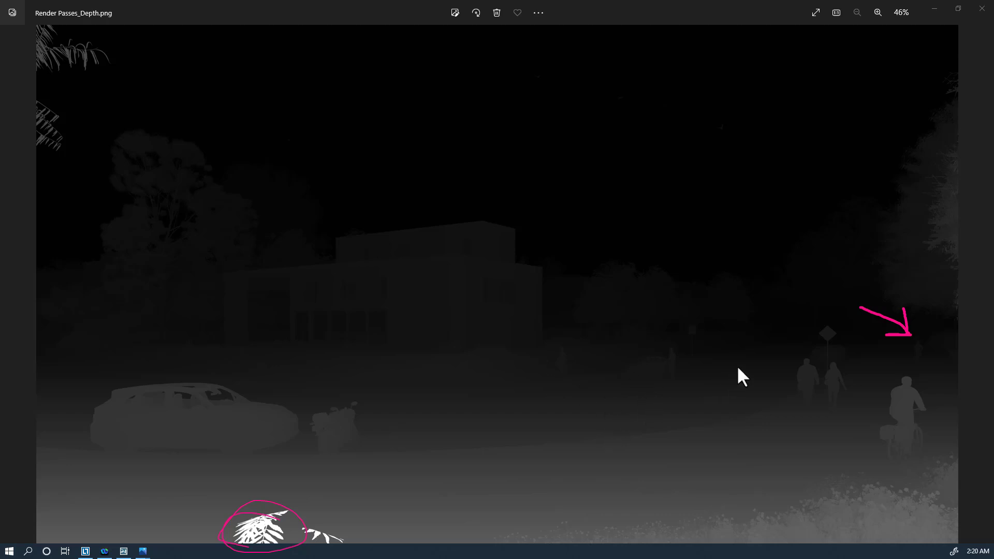
left_click_drag(765, 372, 790, 377)
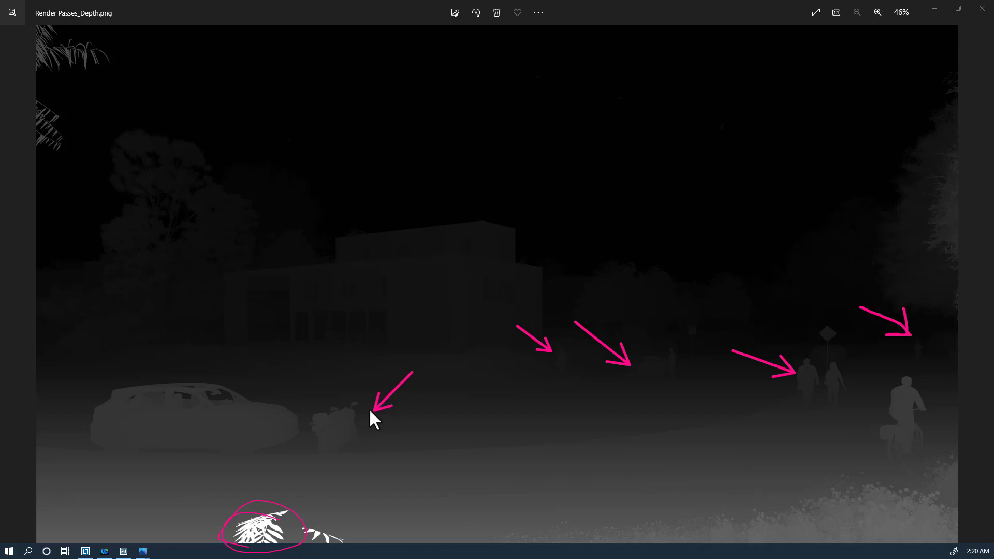
left_click_drag(305, 336, 232, 401)
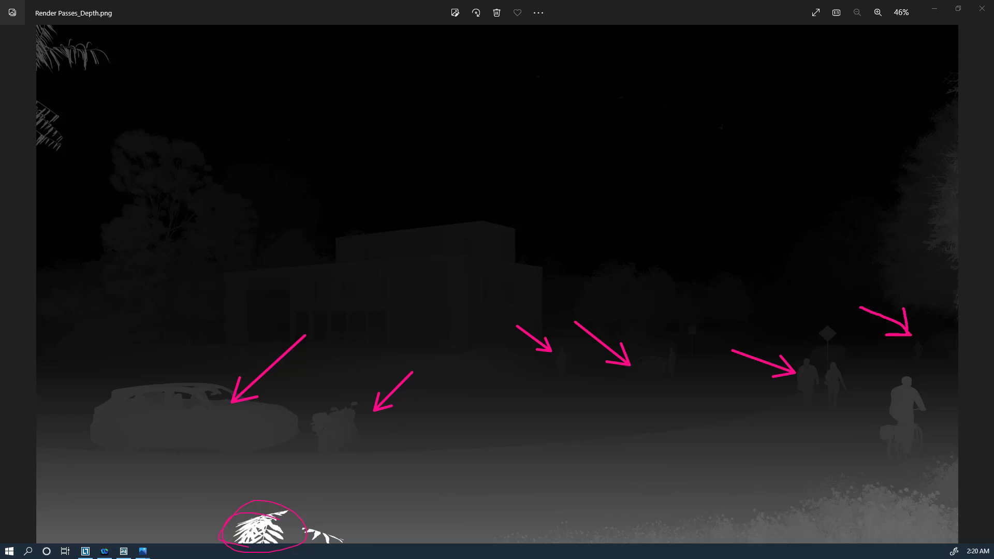
key("Escape")
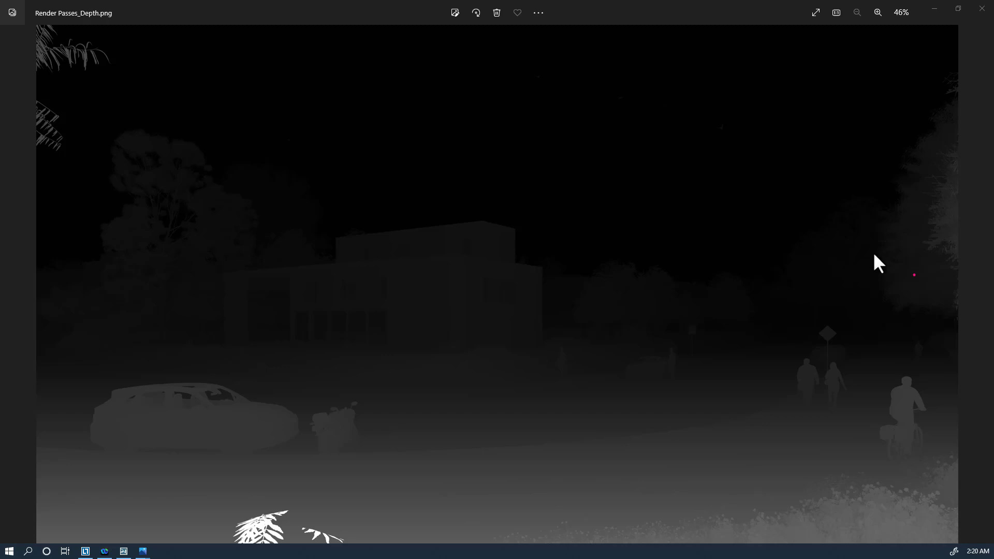
left_click_drag(921, 269, 925, 304)
Move on to Render Passes_MatID.png and examine the colours assigned to the building's yellow and white wall materials.
key("Right")
key("Right")
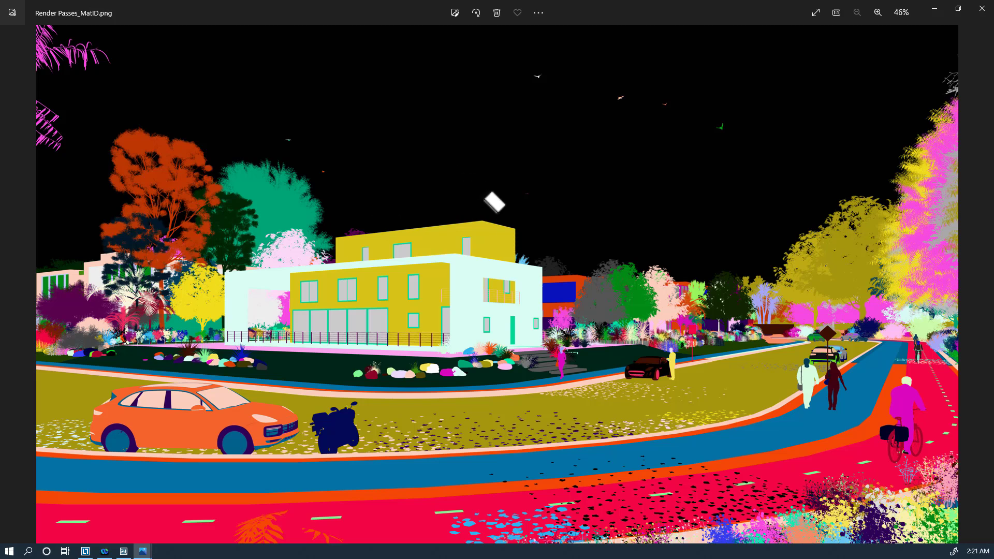
left_click_drag(588, 174, 497, 237)
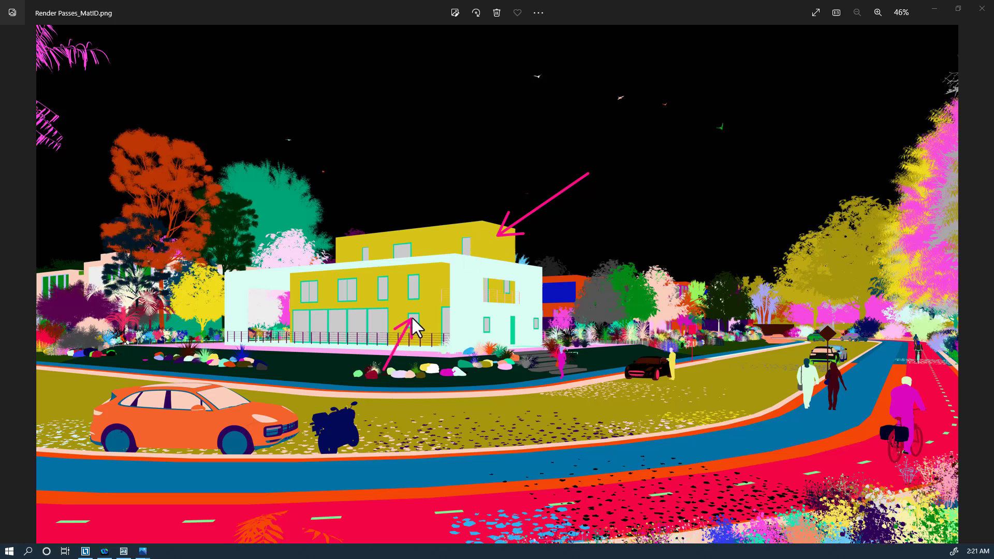
left_click_drag(411, 316, 422, 306)
mouse_move(511, 387)
left_mouse_down()
mouse_move(497, 258)
mouse_move(498, 285)
left_mouse_up()
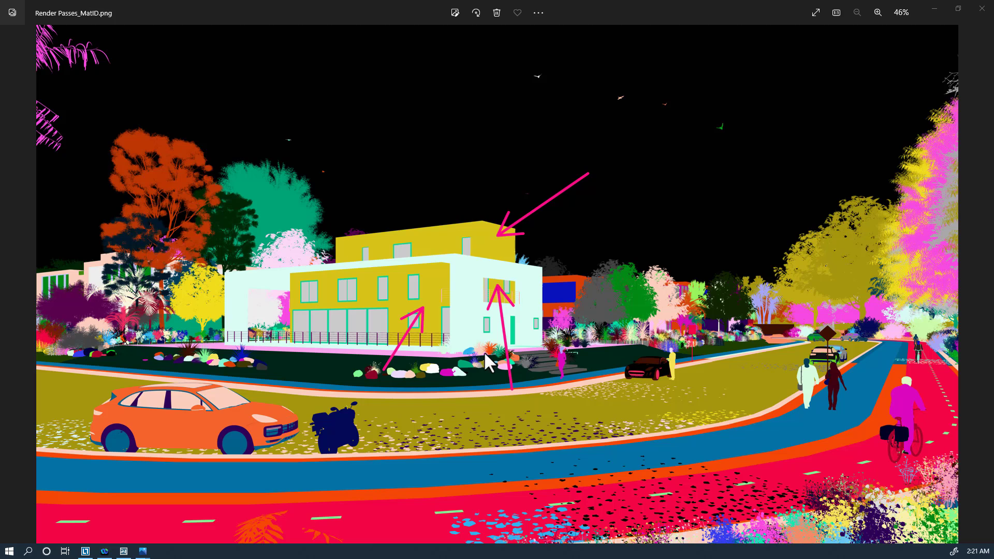
left_click_drag(422, 377, 422, 369)
mouse_move(382, 304)
left_mouse_down()
mouse_move(416, 407)
mouse_move(477, 425)
mouse_move(587, 362)
mouse_move(587, 322)
mouse_move(528, 210)
left_mouse_up()
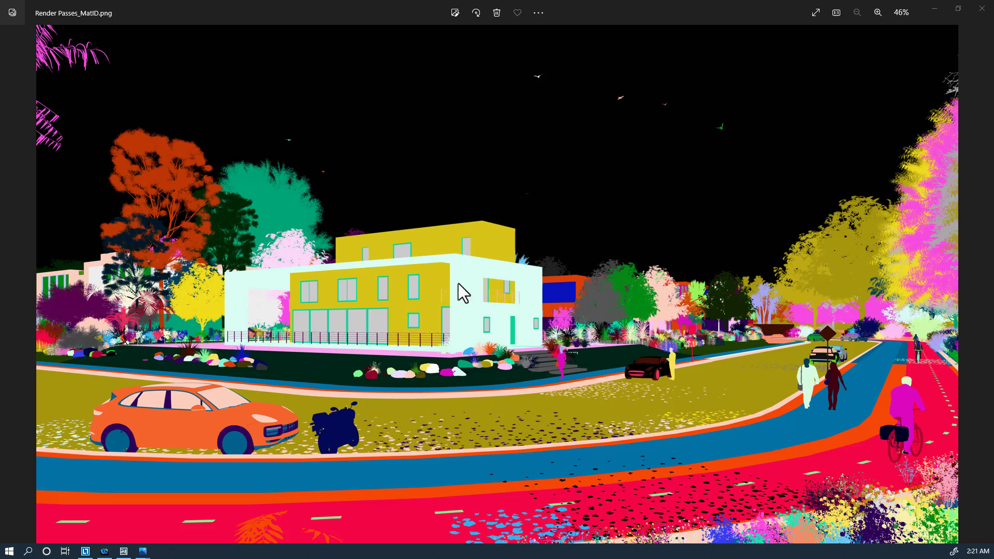
left_click(451, 237)
left_click_drag(448, 298, 456, 278)
left_click(451, 237)
View the normal pass image Render Passes_Normal.png.
key("Right")
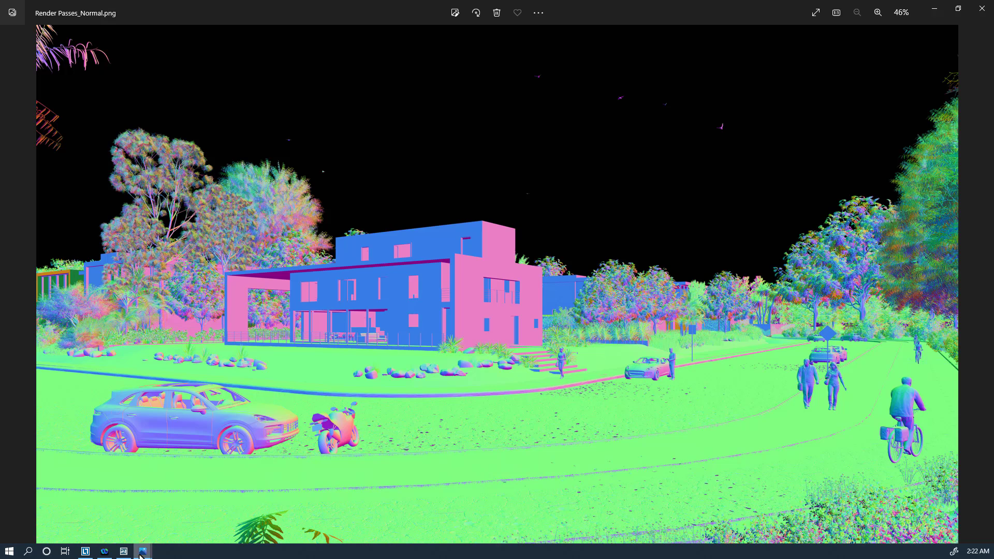
Switch to the beardedComparison.png image and enlarge the 1.7k tris and 300k tris busts.
mouse_move(143, 549)
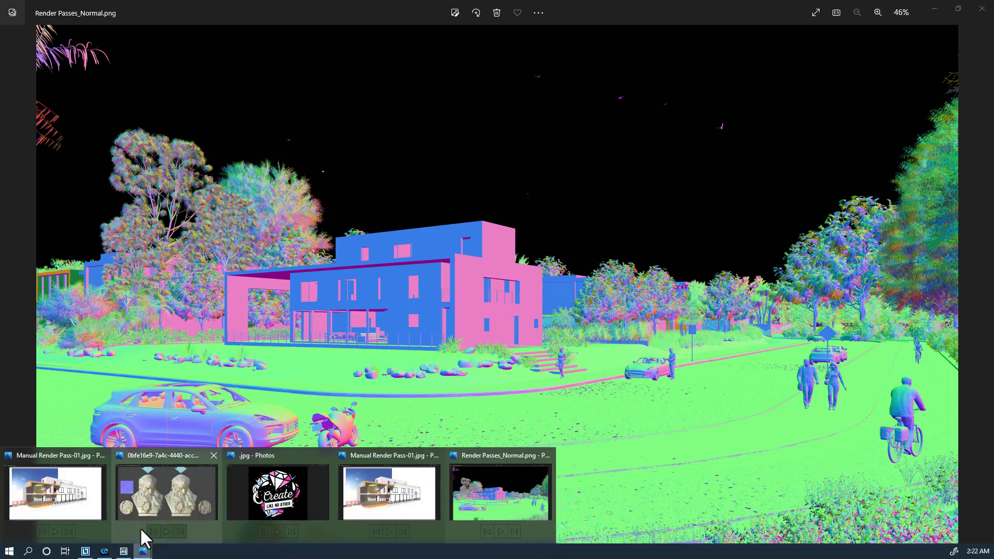
left_click(160, 495)
scroll(441, 210, "down", 4)
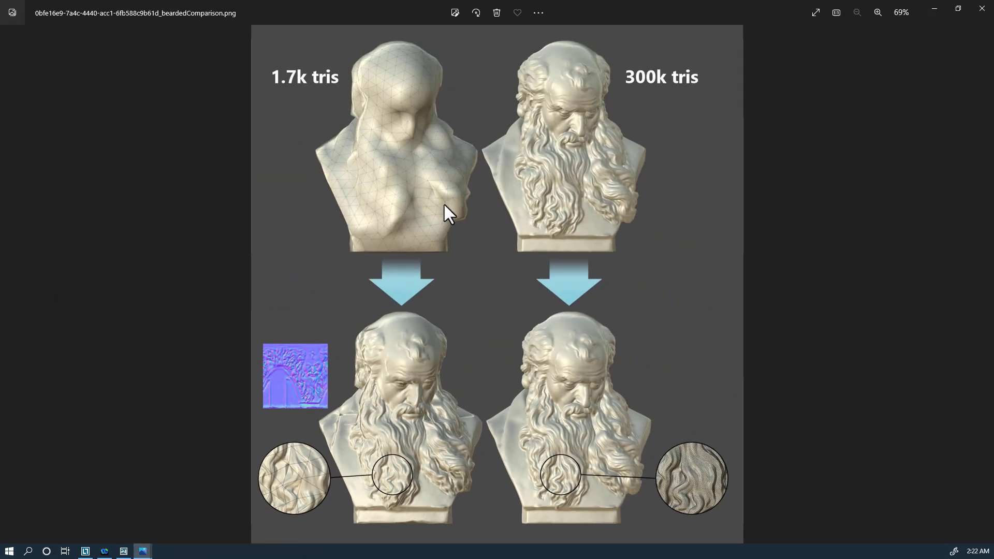
scroll(412, 34, "up", 5)
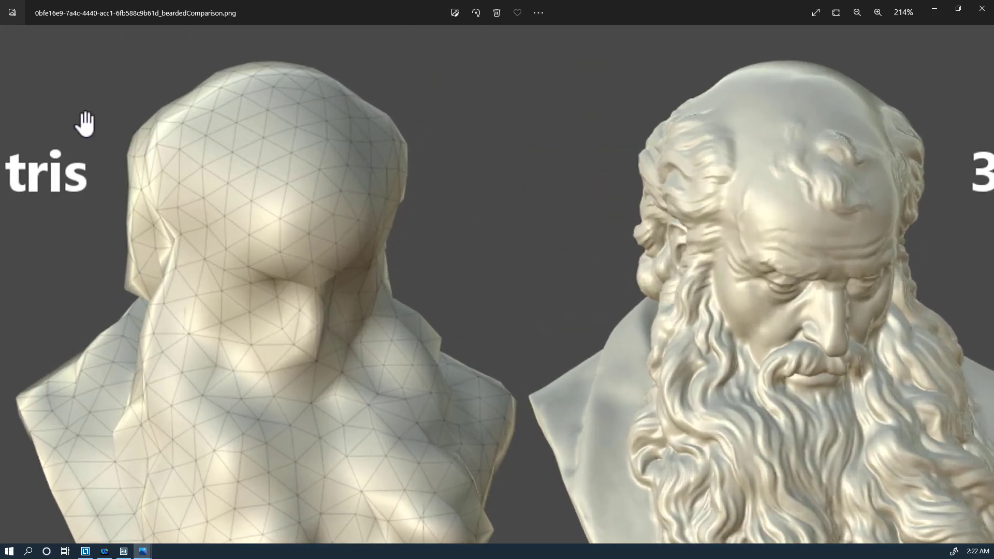
Mark the mesh triangles on the 1.7k tris bust's head with four arrows, and erase the markings.
left_click_drag(98, 98, 209, 154)
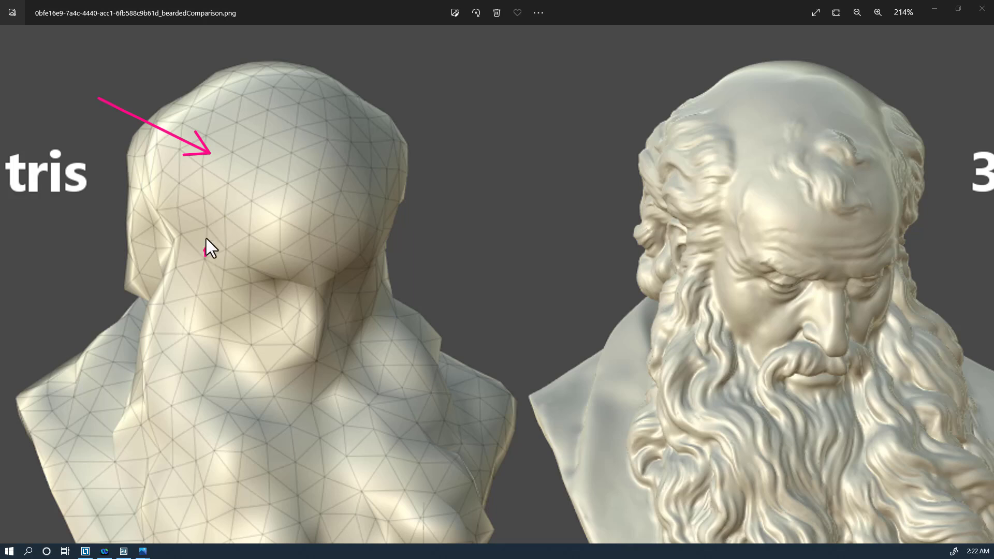
left_click_drag(206, 239, 215, 202)
left_click_drag(289, 243, 238, 204)
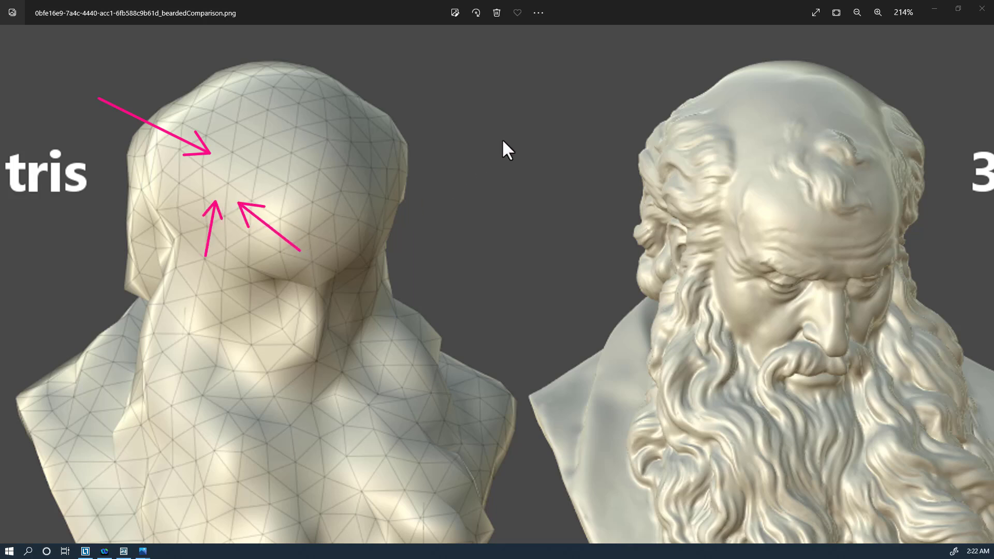
left_click_drag(503, 140, 378, 162)
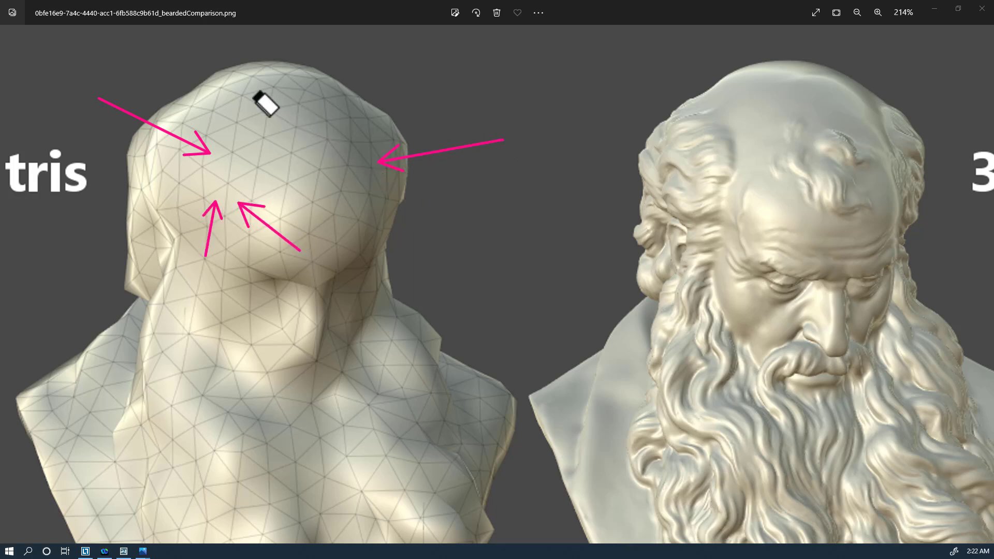
mouse_move(262, 100)
left_mouse_down()
mouse_move(214, 237)
mouse_move(337, 266)
mouse_move(386, 179)
mouse_move(429, 163)
left_mouse_up()
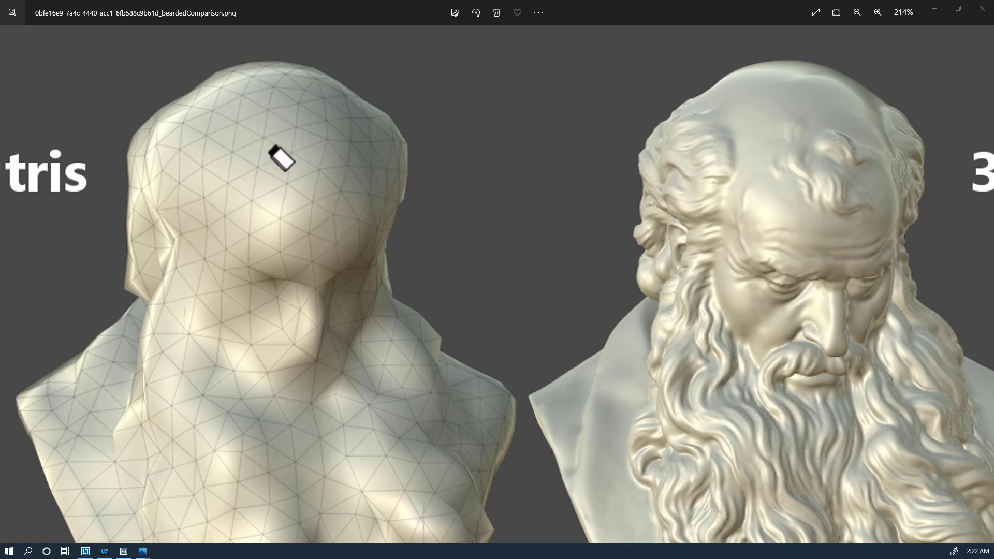
Mark the undefined eye and mouth areas of the 1.7k tris bust with two arrows, and erase them.
left_click_drag(26, 275, 260, 280)
mouse_move(78, 322)
left_mouse_down()
mouse_move(266, 393)
mouse_move(234, 388)
left_mouse_up()
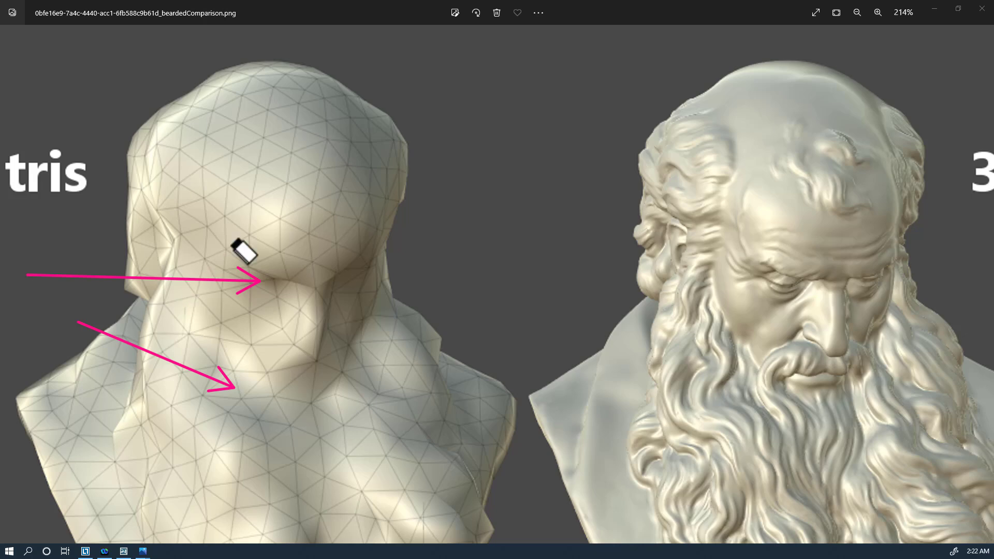
left_click_drag(243, 252, 211, 428)
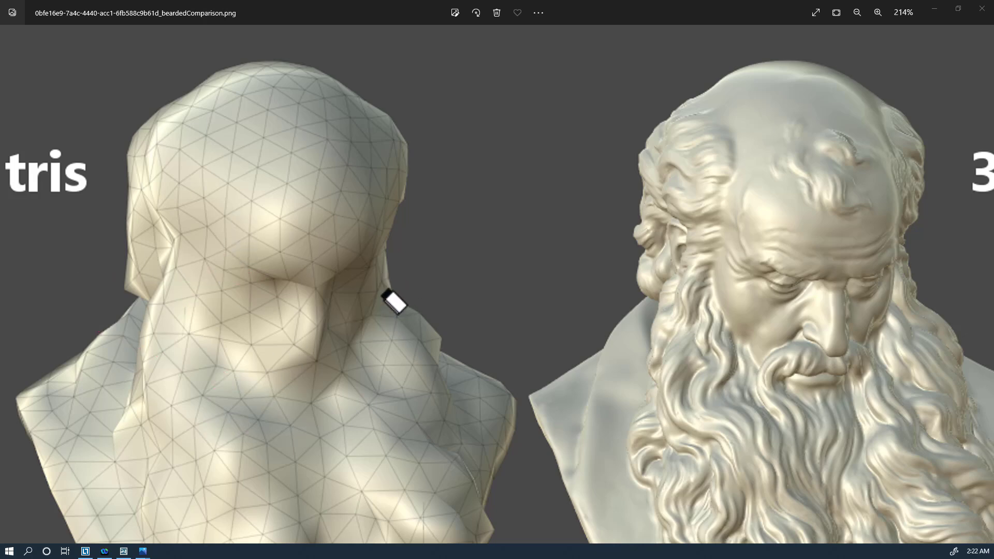
Mark the eyes, forelock and forehead of the 300k tris bust with arrows, erasing the markings.
left_click_drag(411, 348, 126, 326)
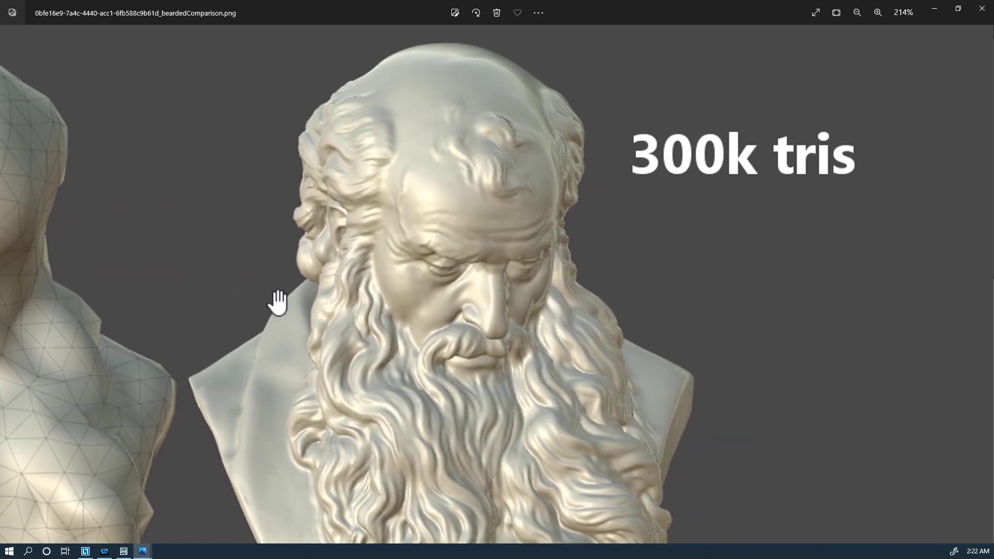
left_click_drag(278, 302, 266, 312)
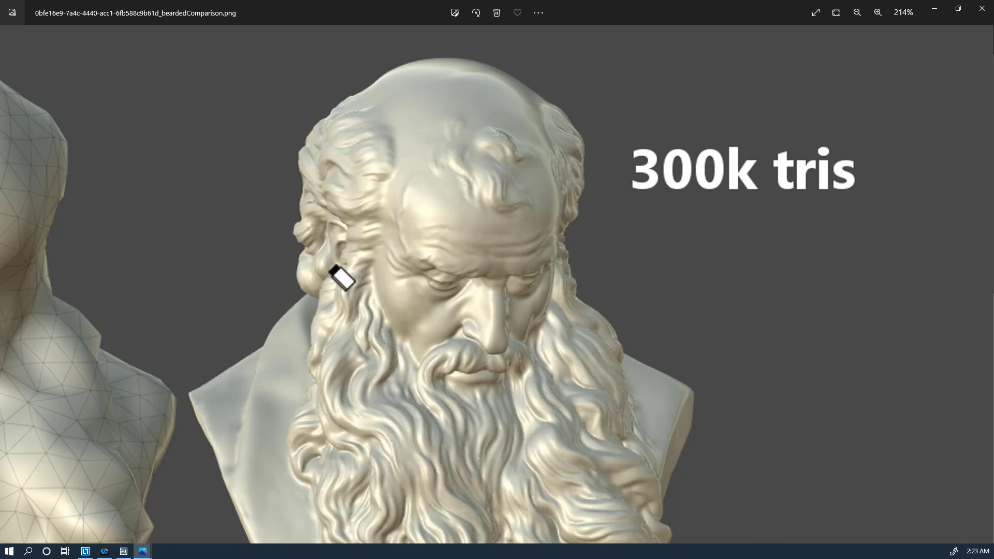
mouse_move(279, 270)
left_mouse_down()
mouse_move(485, 291)
mouse_move(435, 281)
left_mouse_up()
left_click_drag(532, 104, 499, 184)
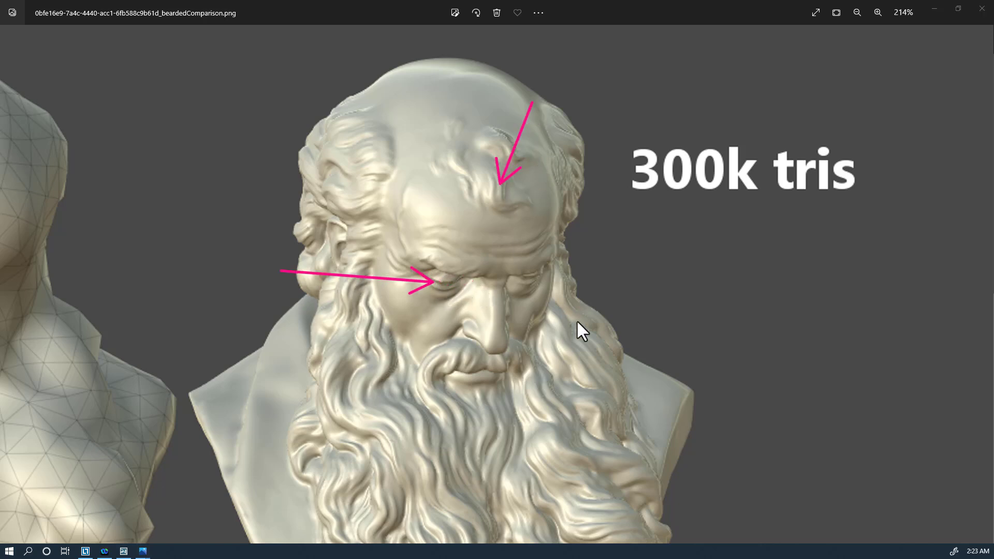
left_click_drag(576, 322, 525, 282)
mouse_move(422, 282)
left_mouse_down()
mouse_move(614, 305)
mouse_move(482, 140)
left_mouse_up()
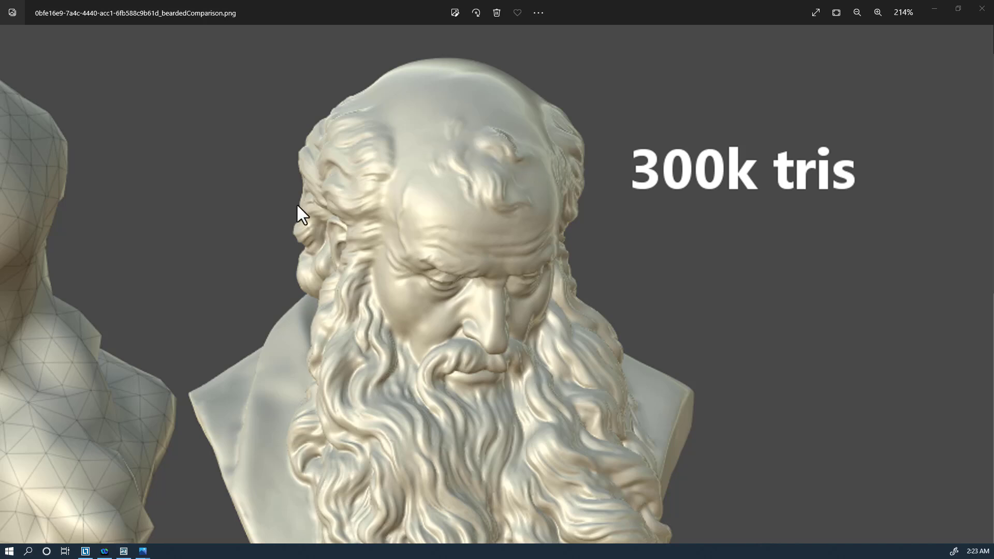
left_click_drag(297, 204, 468, 203)
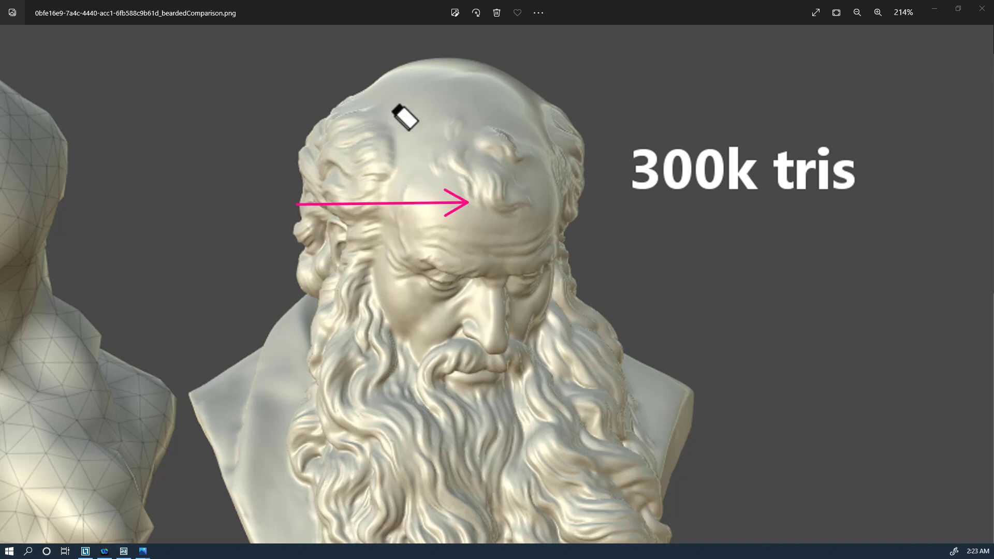
left_click_drag(409, 147, 373, 329)
Compare the low and high polygon busts, and examine the normal map's face and beard detail alongside the bust that uses it.
scroll(481, 273, "down", 5)
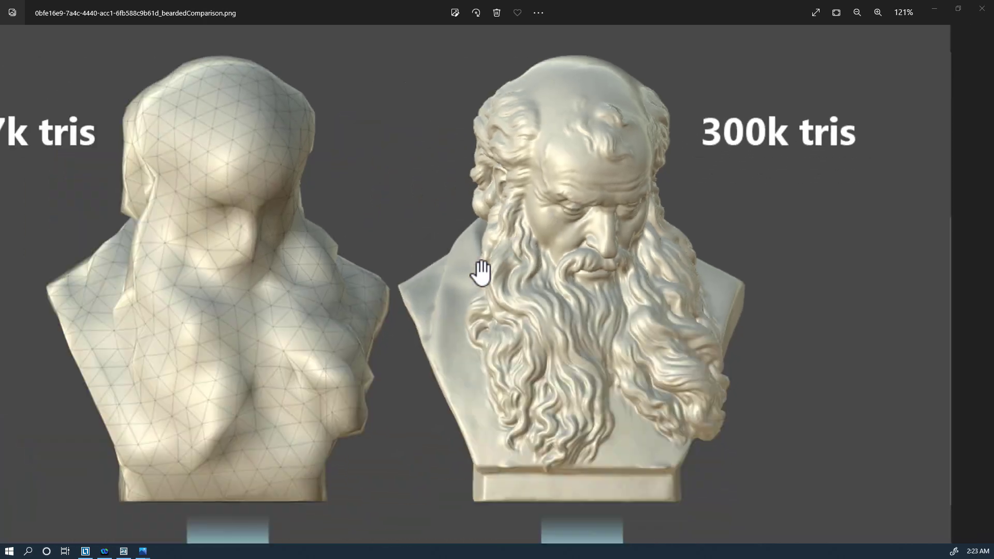
scroll(481, 273, "down", 2)
scroll(218, 248, "up", 4)
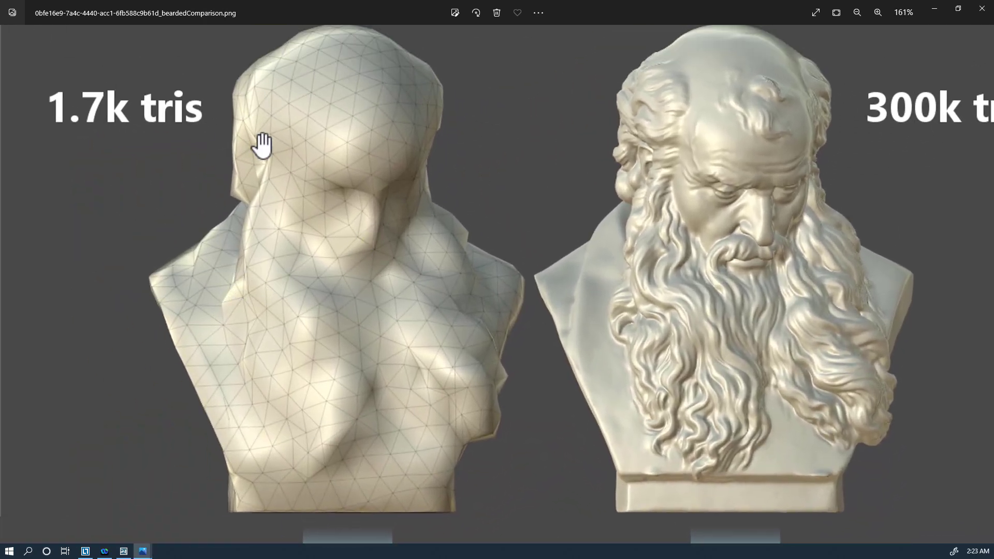
left_click_drag(340, 406, 572, 55)
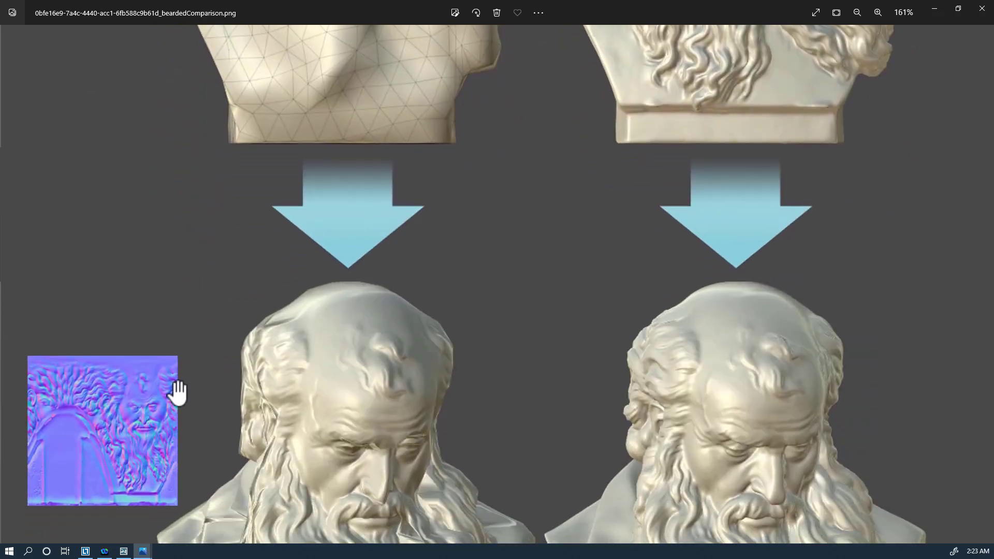
scroll(77, 433, "up", 5)
left_click_drag(82, 430, 439, 212)
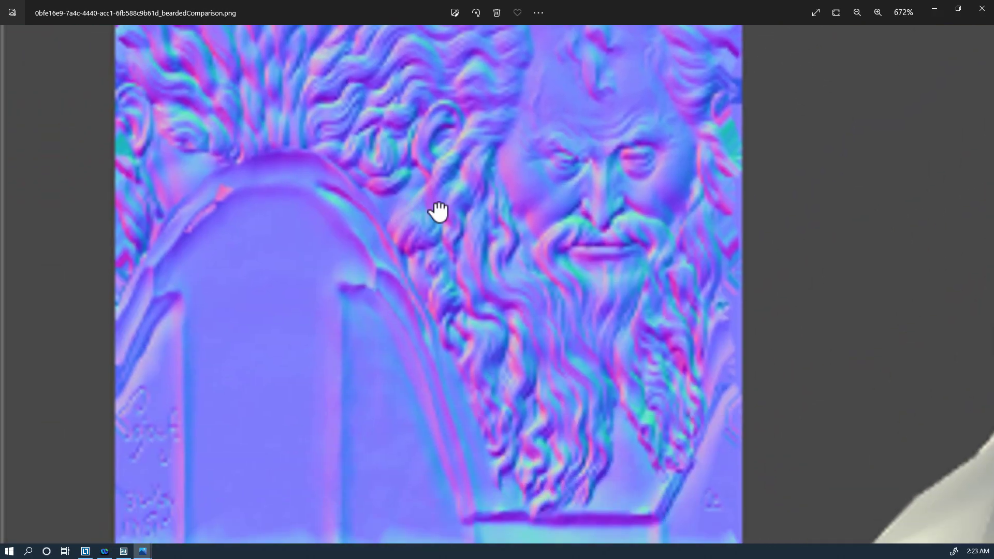
scroll(412, 113, "down", 1)
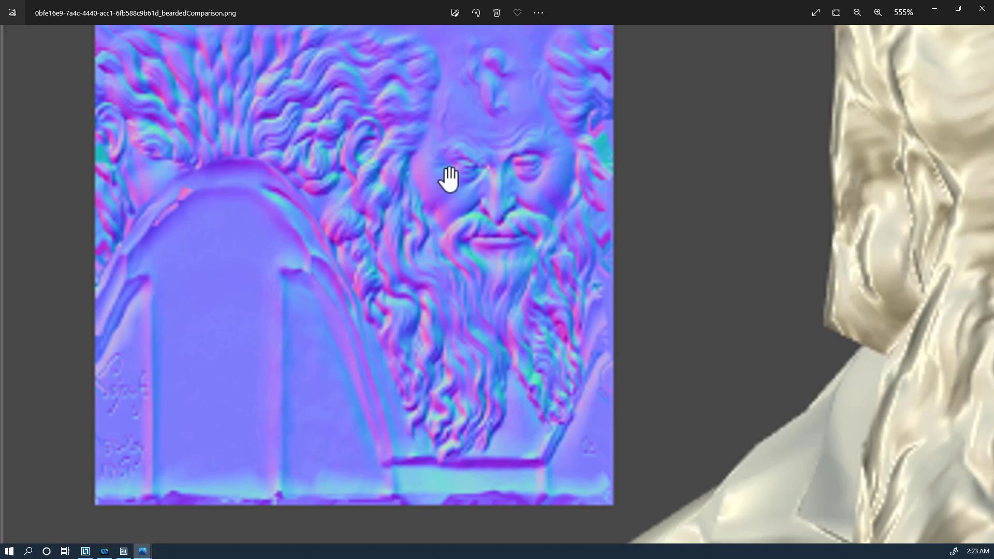
scroll(317, 190, "down", 5)
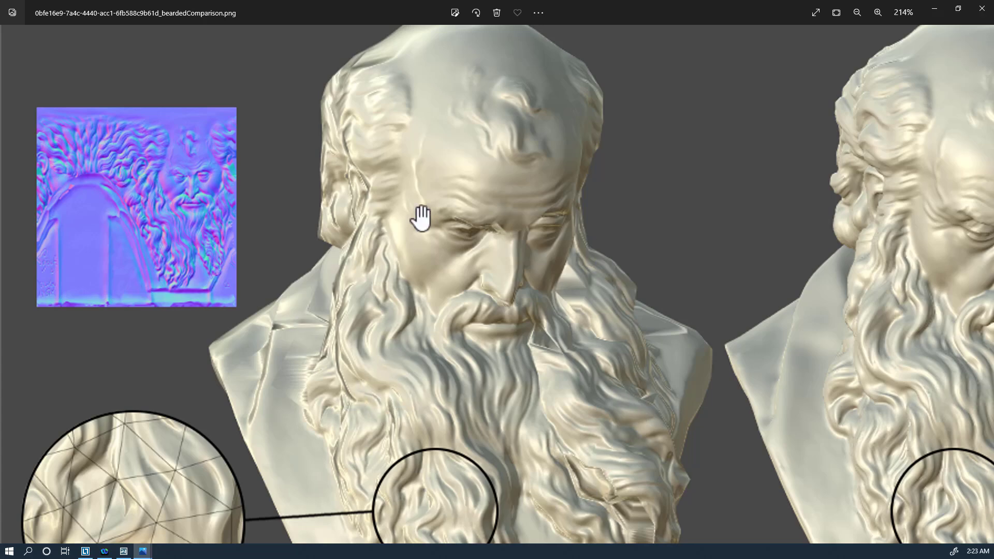
left_click_drag(422, 215, 419, 538)
left_click_drag(414, 186, 413, 428)
scroll(422, 243, "down", 5)
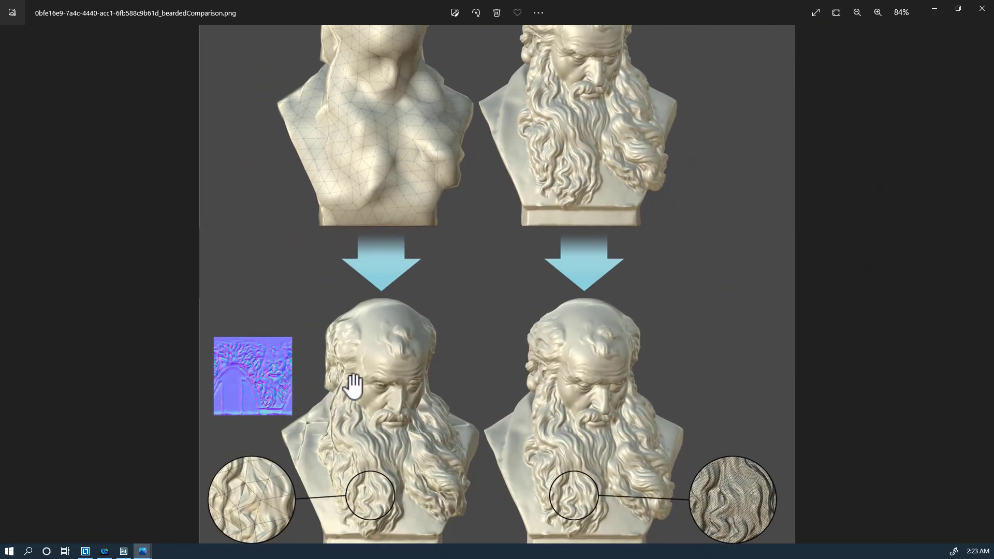
Annotate the link from the low-poly bust to its normal-mapped version and the detailed bust with arrows and a loop, and erase everything.
mouse_move(368, 155)
left_mouse_down()
mouse_move(282, 188)
mouse_move(254, 250)
mouse_move(273, 357)
mouse_move(328, 426)
mouse_move(301, 416)
mouse_move(327, 431)
mouse_move(328, 396)
left_mouse_up()
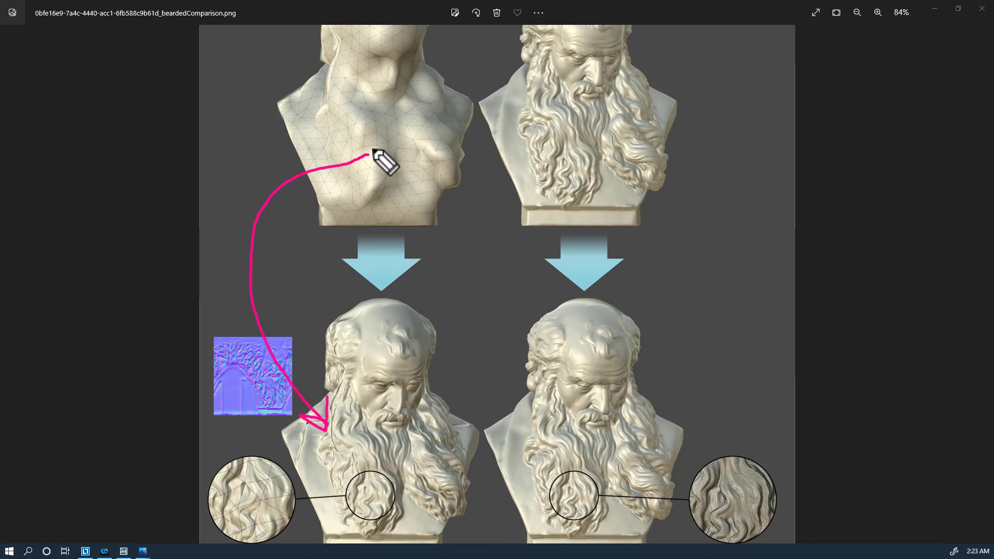
mouse_move(505, 354)
left_mouse_down()
mouse_move(504, 337)
mouse_move(208, 412)
left_mouse_up()
mouse_move(197, 446)
left_mouse_down()
mouse_move(454, 494)
mouse_move(402, 309)
left_mouse_up()
mouse_move(441, 397)
left_mouse_down()
mouse_move(540, 383)
mouse_move(570, 398)
mouse_move(536, 405)
mouse_move(573, 400)
mouse_move(566, 372)
left_mouse_up()
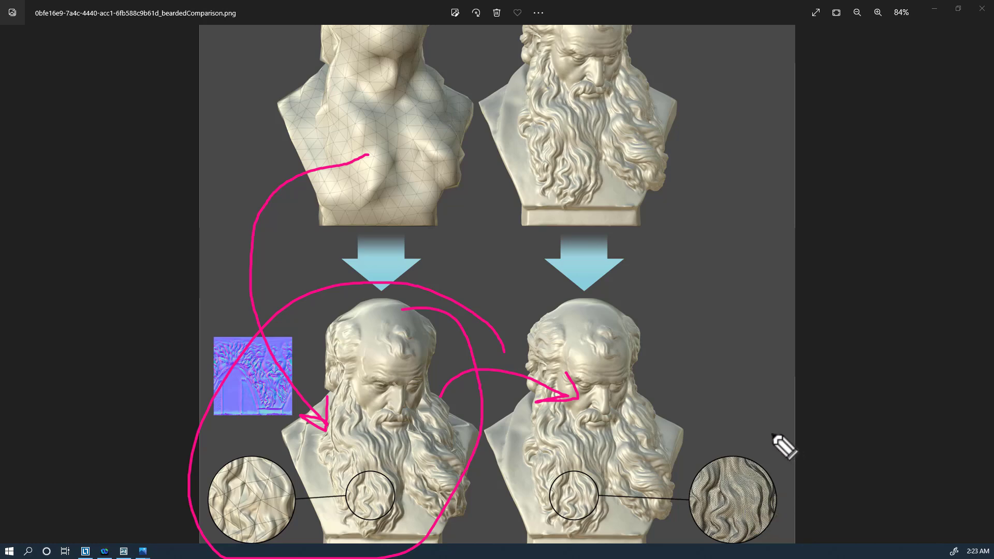
mouse_move(791, 382)
left_mouse_down()
mouse_move(741, 458)
mouse_move(761, 461)
left_mouse_up()
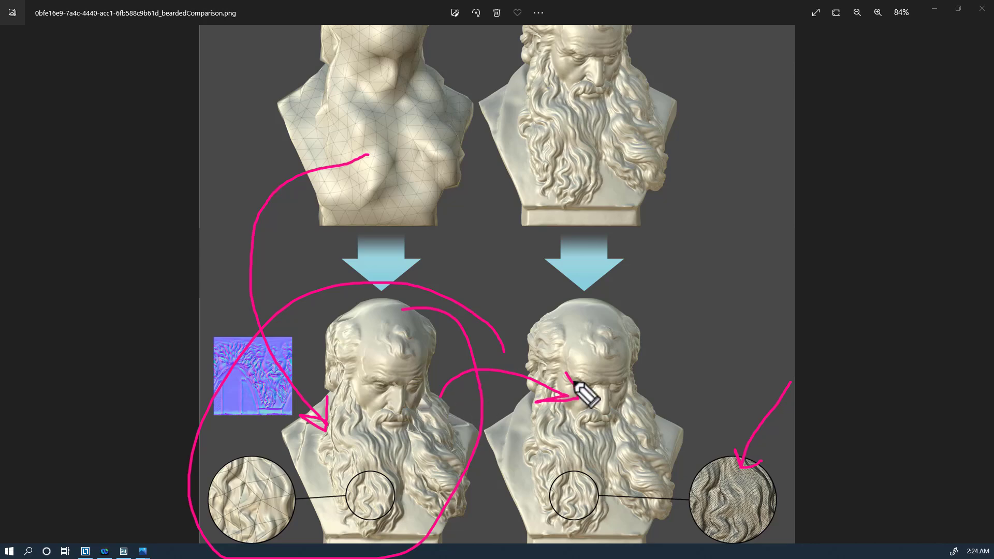
mouse_move(584, 354)
left_mouse_down()
mouse_move(393, 378)
mouse_move(428, 382)
left_mouse_up()
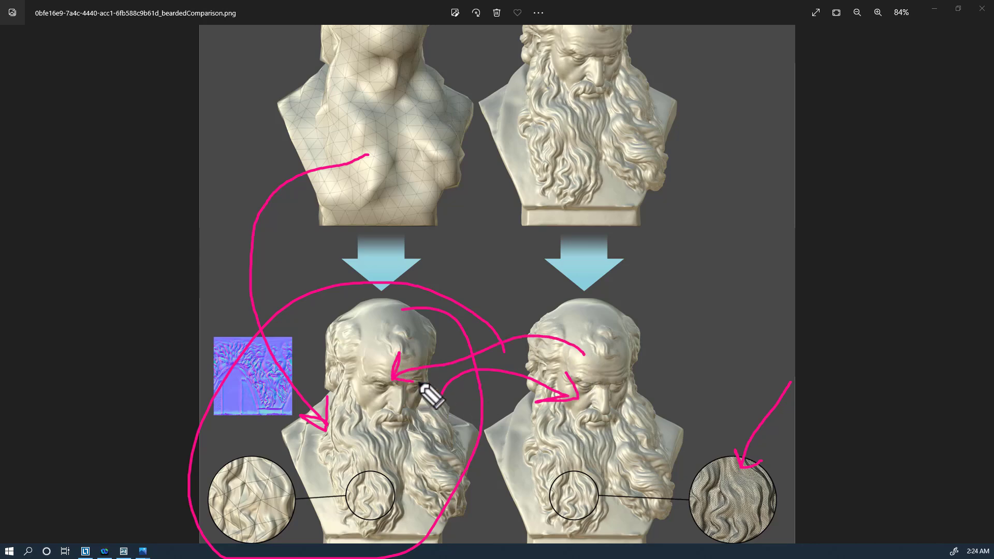
mouse_move(553, 365)
left_mouse_down()
mouse_move(590, 355)
mouse_move(580, 334)
mouse_move(589, 371)
left_mouse_up()
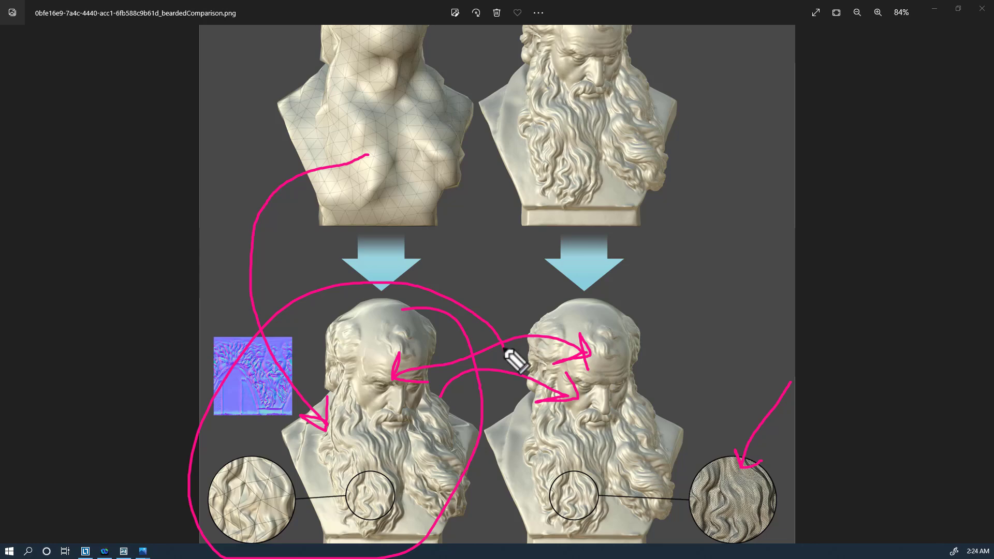
mouse_move(255, 291)
left_mouse_down()
mouse_move(250, 386)
mouse_move(368, 356)
mouse_move(634, 409)
mouse_move(569, 469)
mouse_move(566, 364)
mouse_move(865, 513)
mouse_move(739, 439)
left_mouse_up()
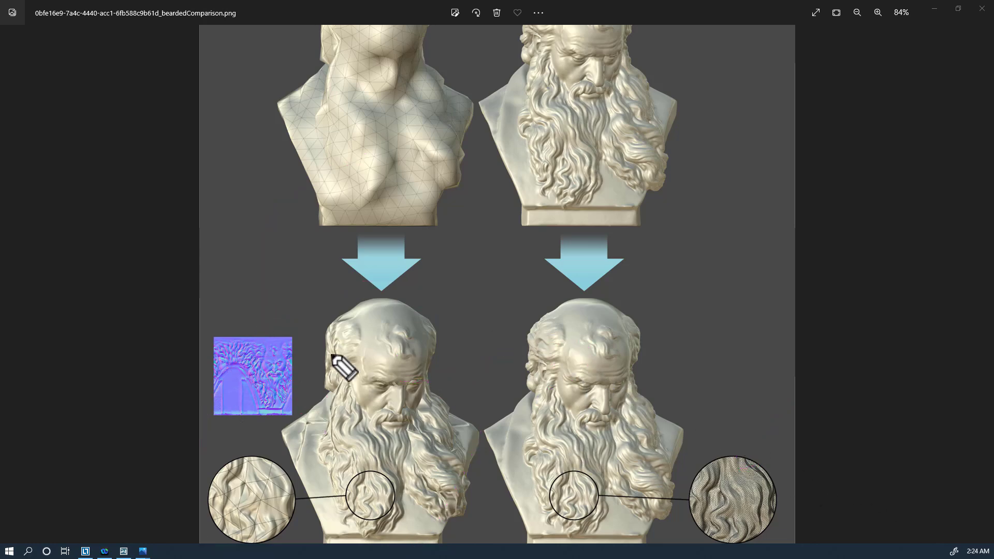
Mark the normal map, both magnified beard insets and the normal-mapped bust with arrows, and erase all markings.
mouse_move(317, 253)
left_mouse_down()
mouse_move(246, 341)
mouse_move(240, 314)
mouse_move(268, 330)
left_mouse_up()
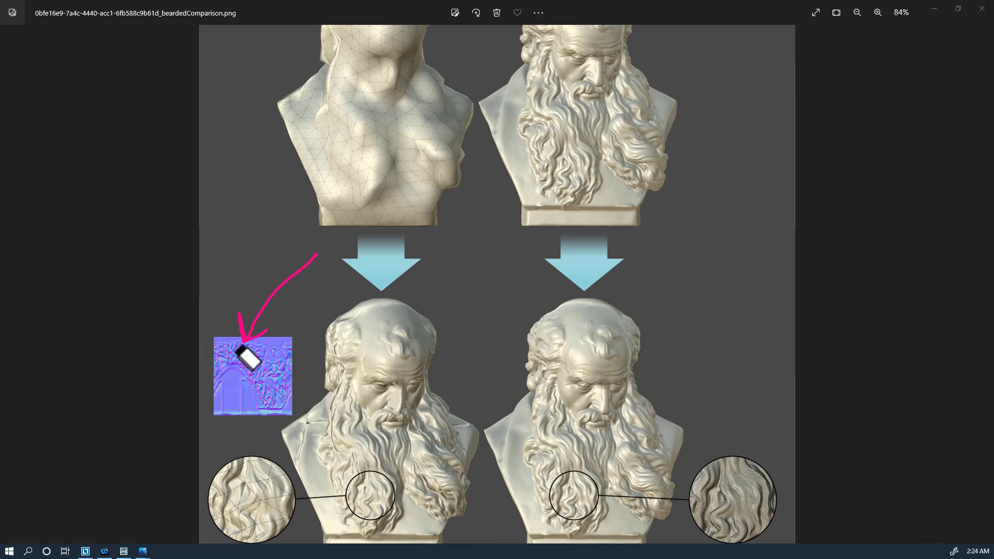
left_click_drag(300, 366, 226, 299)
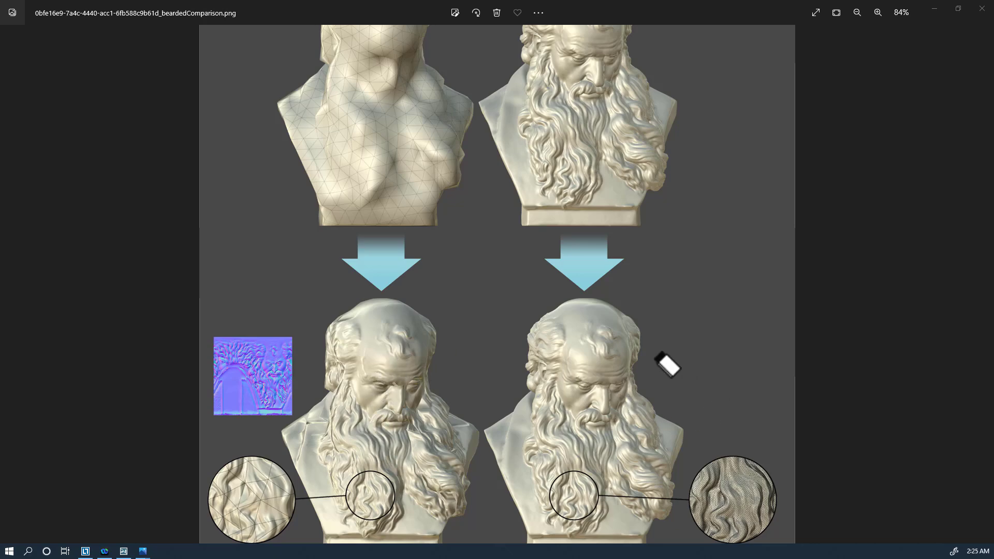
left_click_drag(687, 323, 718, 481)
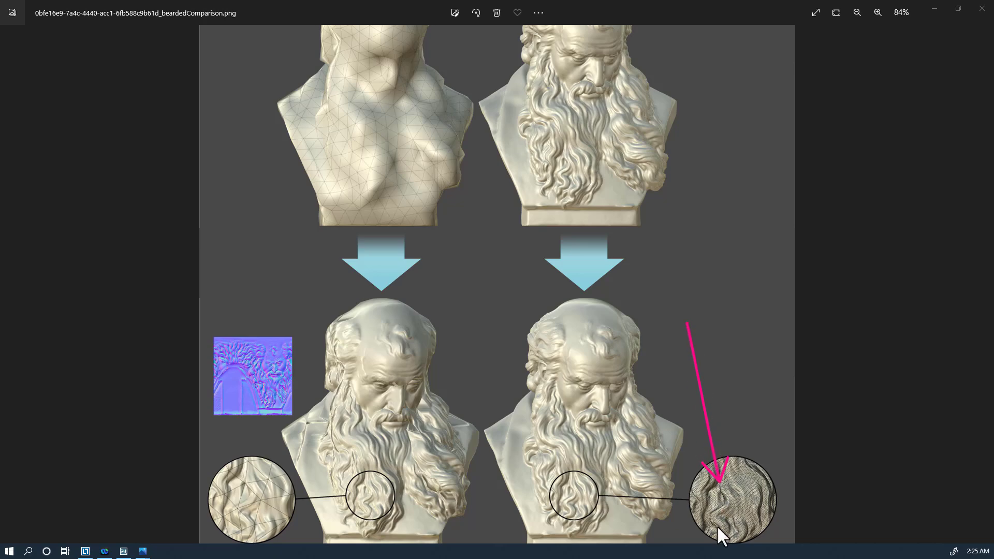
left_click_drag(266, 229, 238, 480)
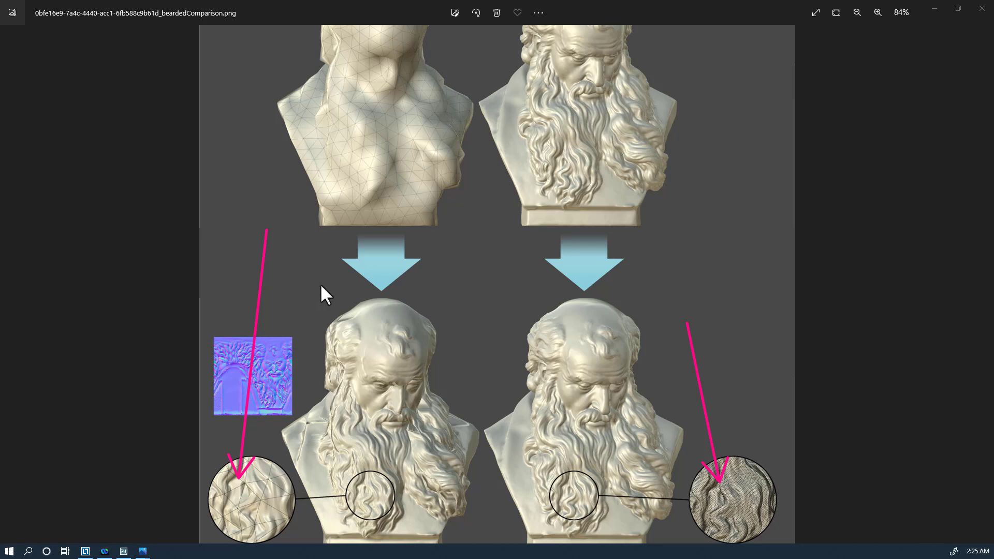
mouse_move(344, 258)
left_mouse_down()
mouse_move(276, 372)
mouse_move(278, 360)
mouse_move(382, 448)
left_mouse_up()
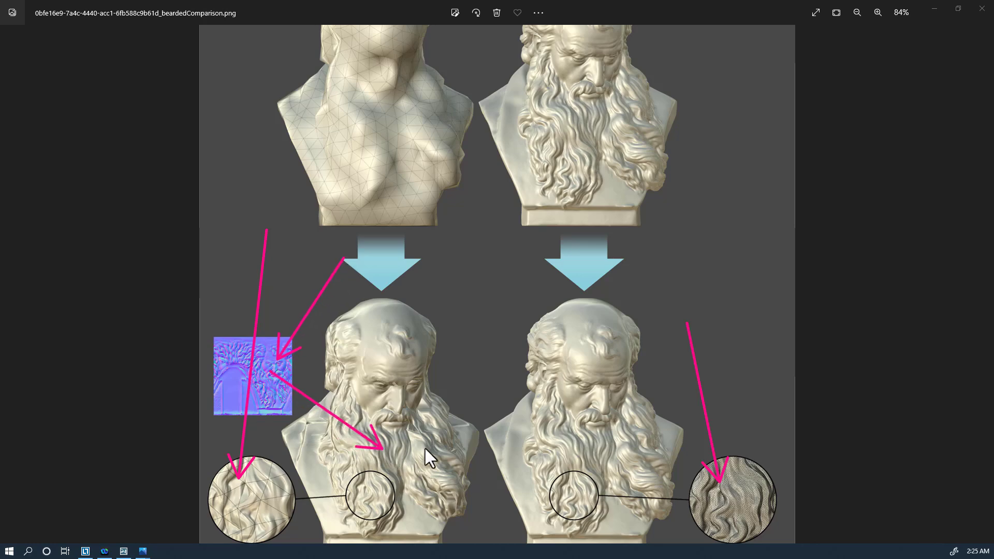
key("e")
mouse_move(220, 298)
left_mouse_down()
mouse_move(280, 385)
mouse_move(316, 308)
left_mouse_up()
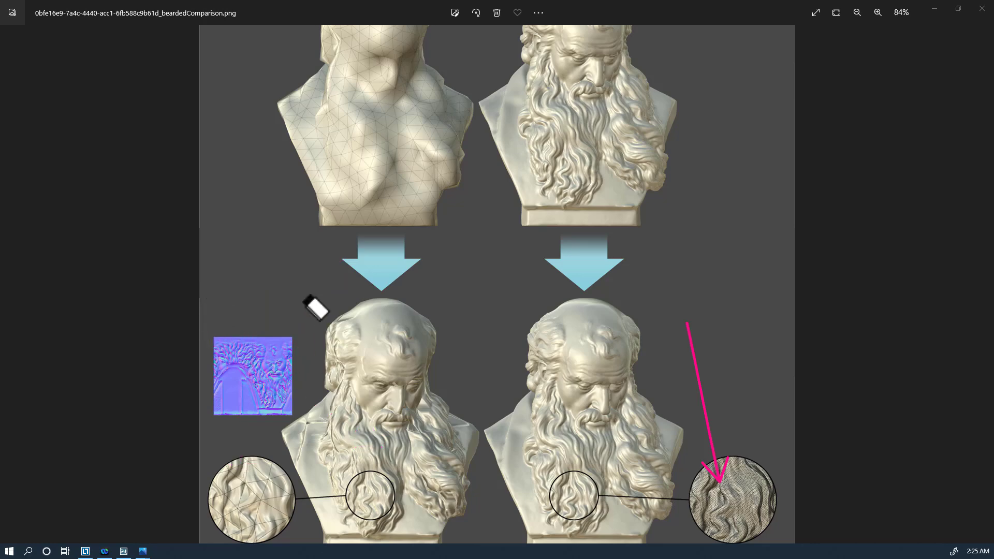
left_click_drag(668, 424, 855, 377)
Leave annotation mode and minimize the comparison image to return to Render Passes_Normal.png.
key("Escape")
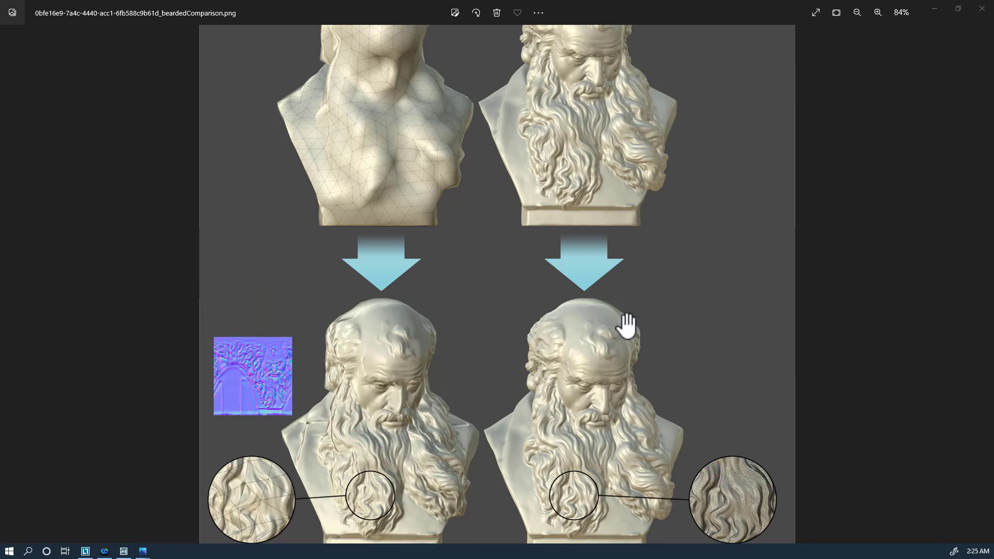
left_click(935, 6)
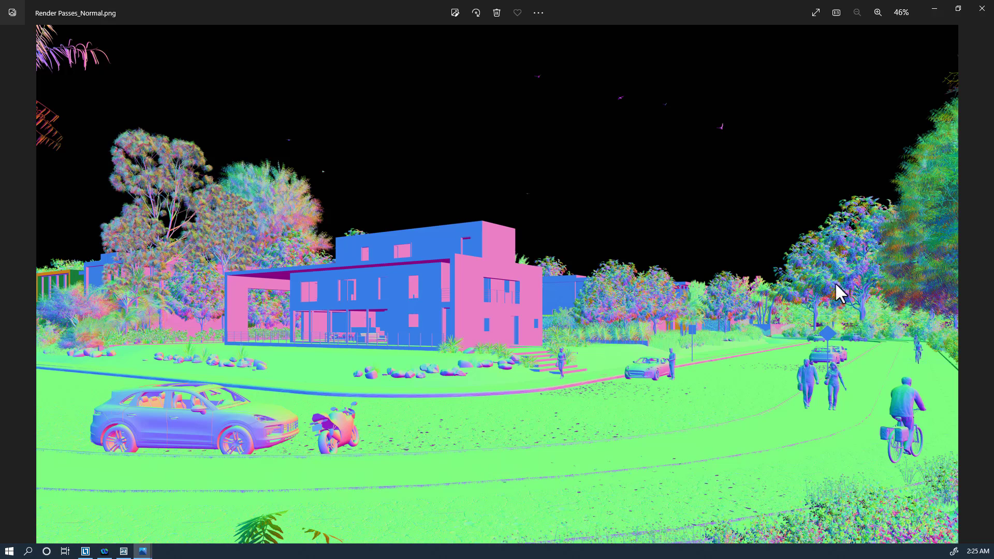
Review the sky alpha and specular passes, return to the final image Render Passes.png, and close the image viewer.
key("Right")
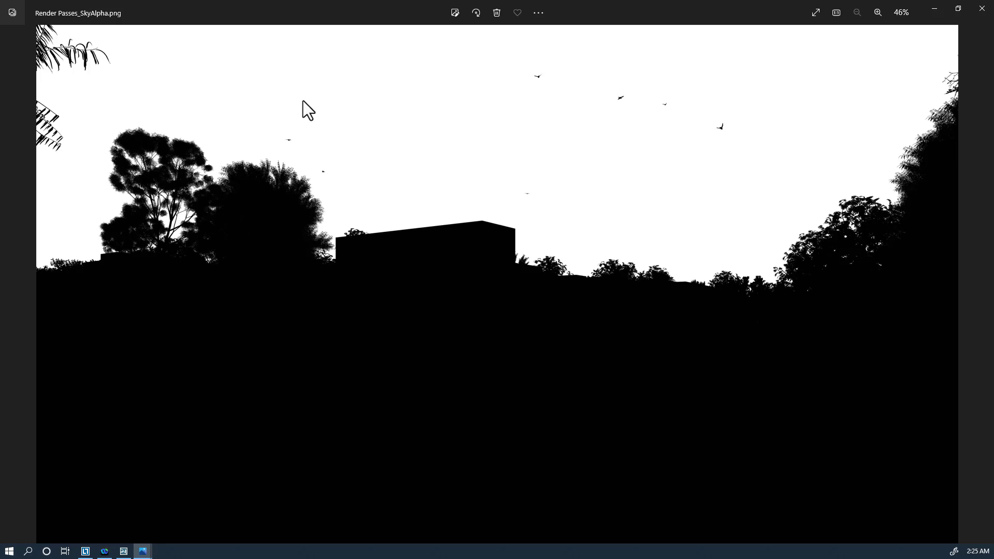
key("Right")
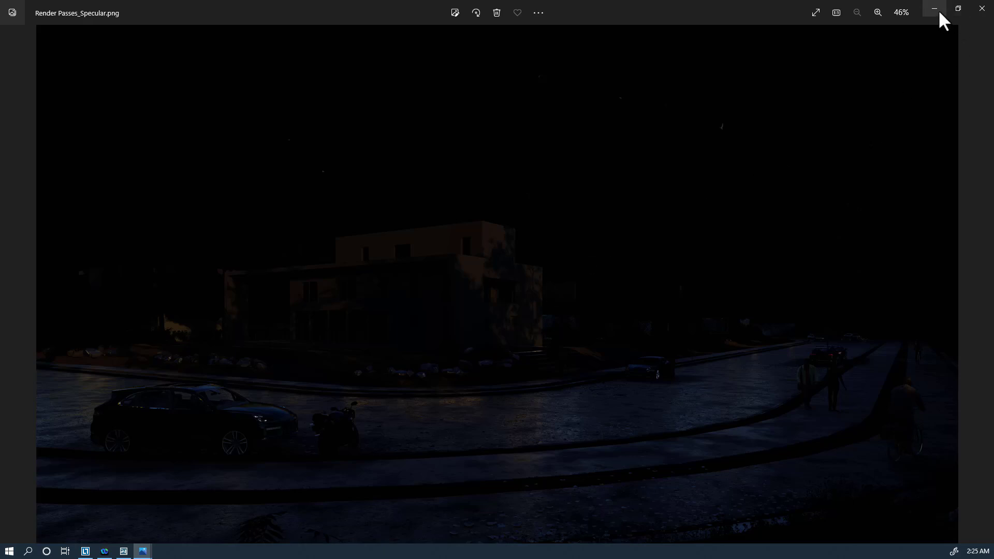
scroll(621, 260, "up", 2)
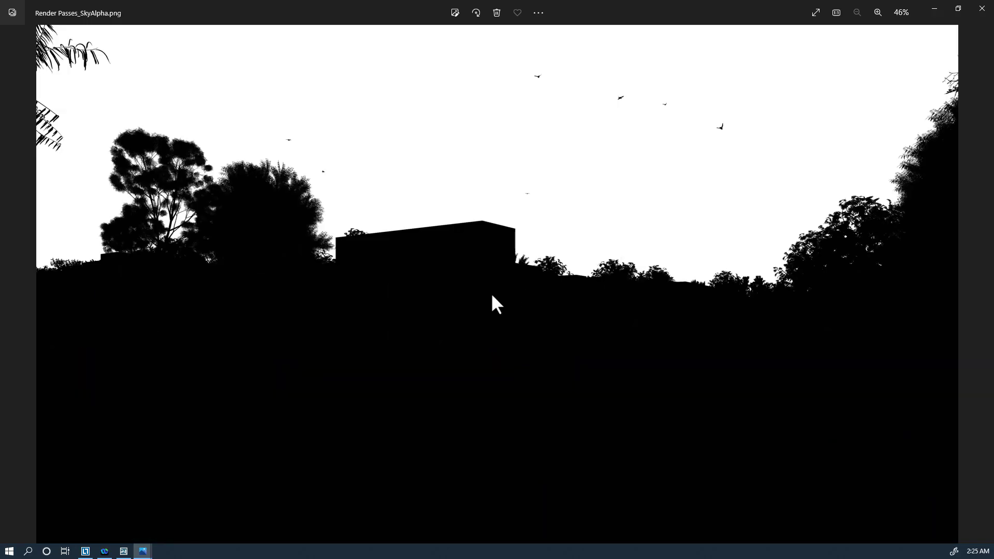
scroll(507, 284, "up", 1)
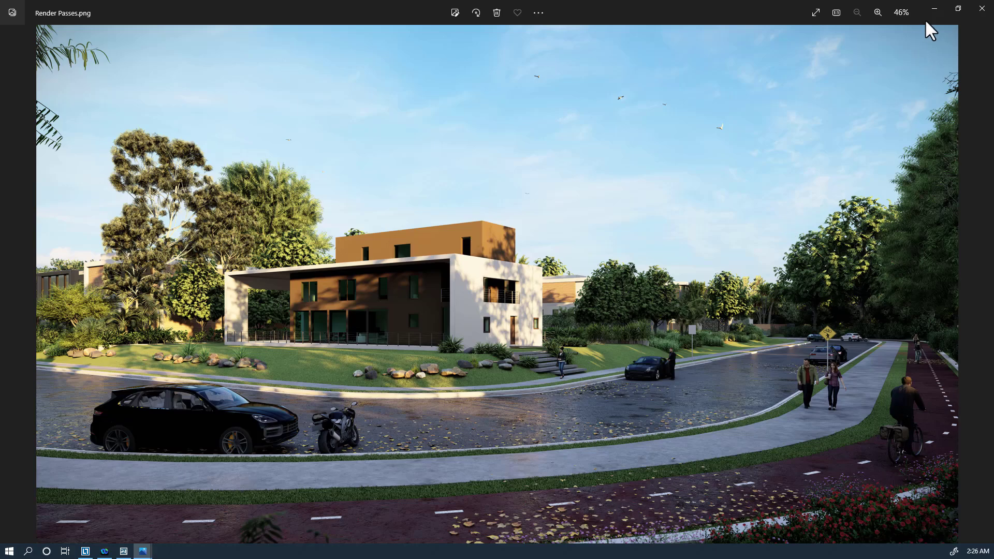
left_click(982, 10)
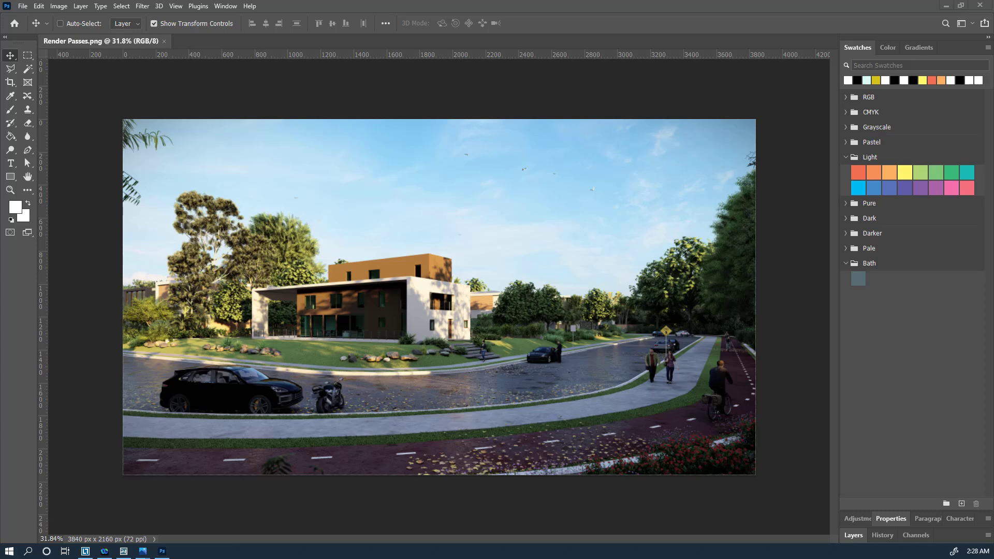
In Photoshop, place the Render Passes_MatID image over Render Passes.png at full size, commit it, and expand the layer list.
left_click_drag(642, 123, 686, 213)
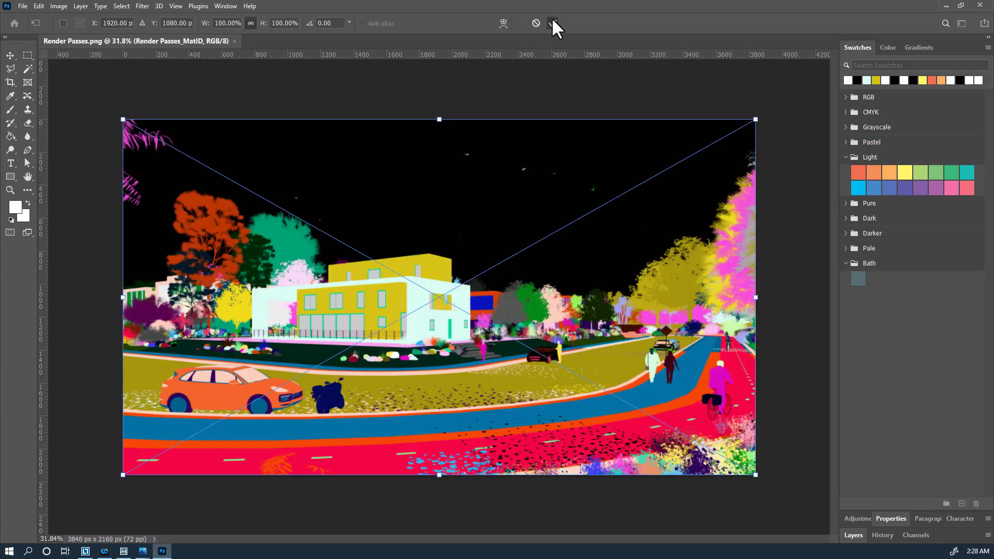
left_click(552, 24)
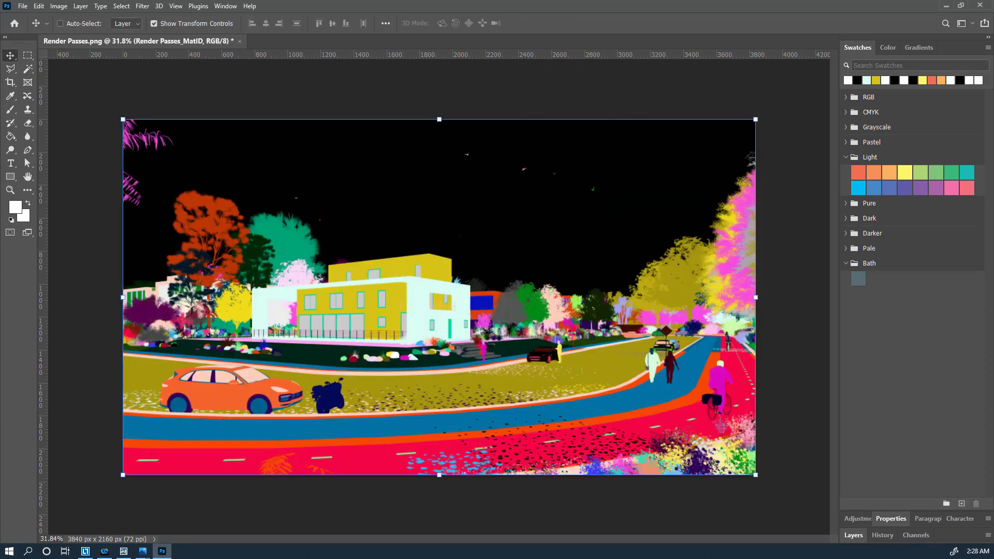
left_click(854, 536)
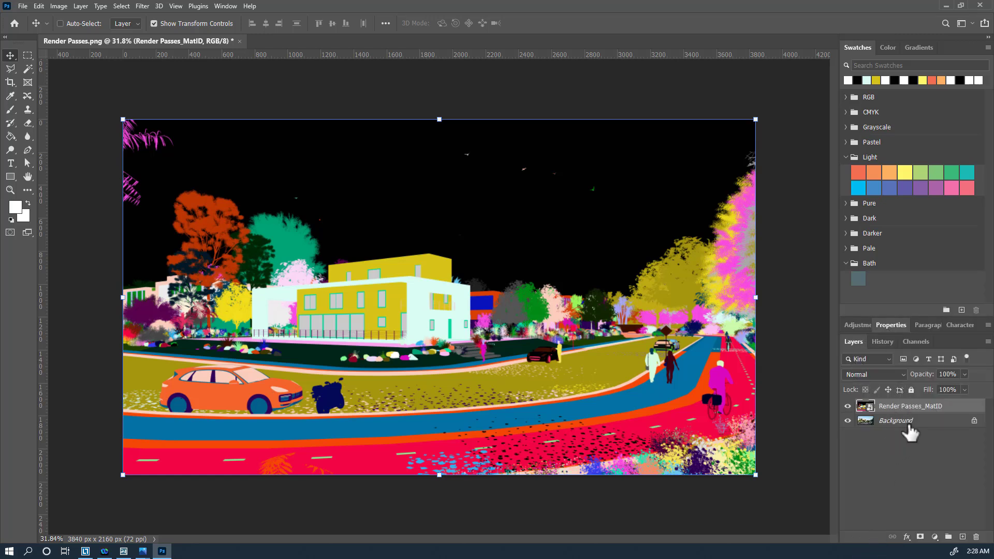
Compare the Background render with the material ID pass by hiding and showing the Render Passes_MatID layer.
left_click(862, 422)
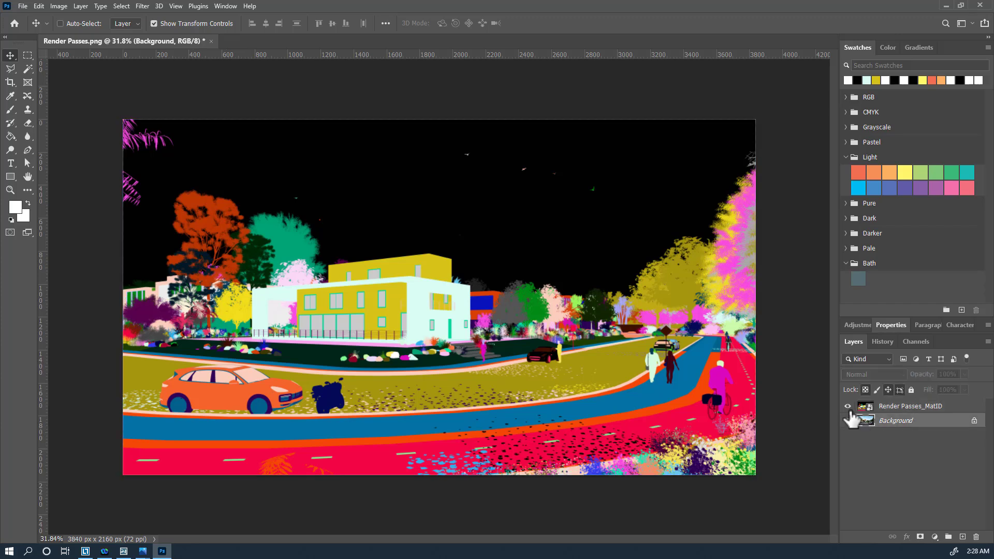
left_click(848, 407)
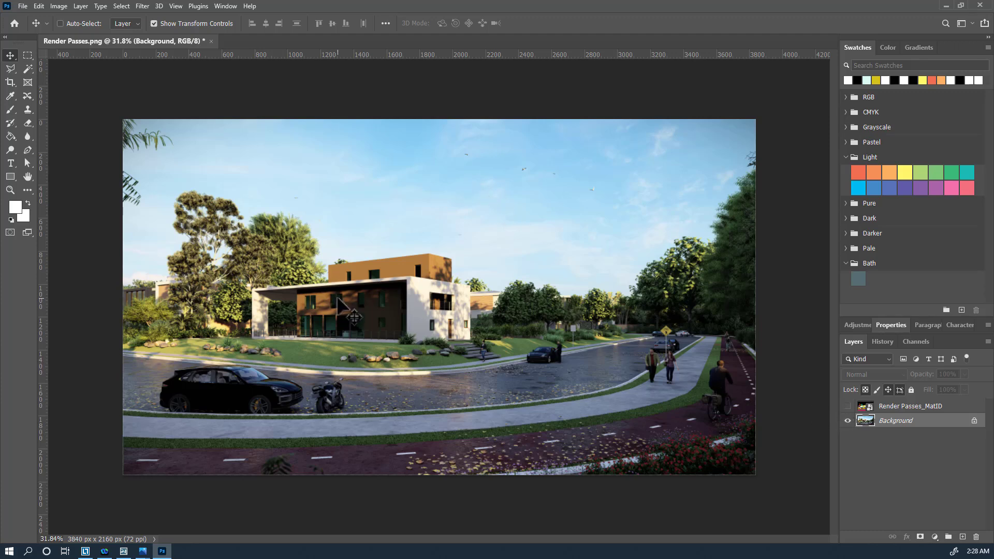
left_click(847, 406)
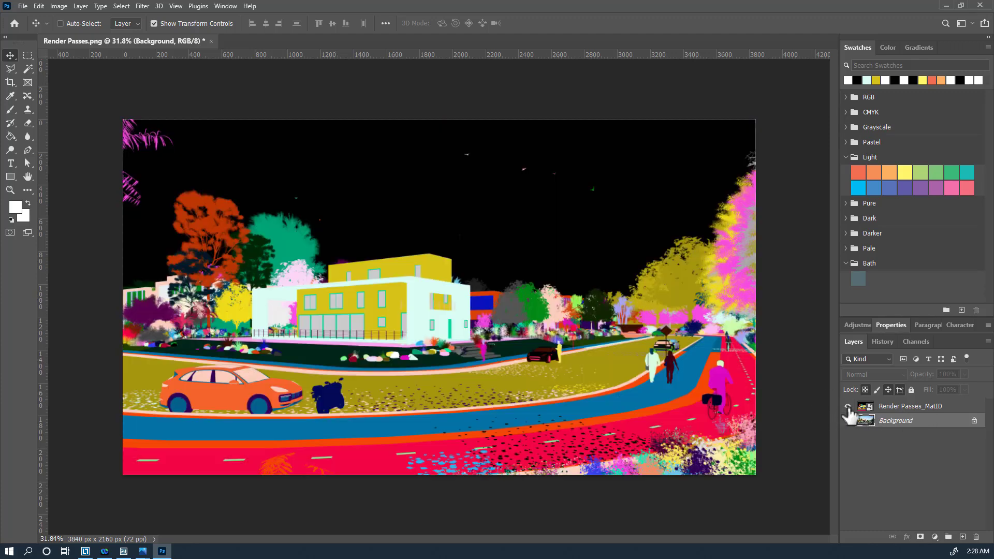
Rasterize the Render Passes_MatID layer and convert the locked Background into a regular layer.
left_click(914, 408)
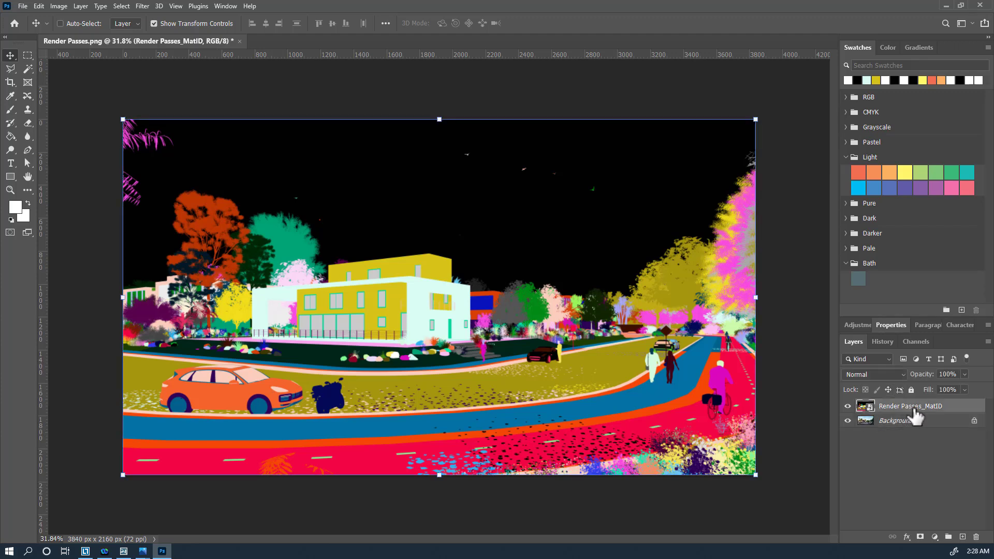
right_click(915, 410)
left_click(814, 288)
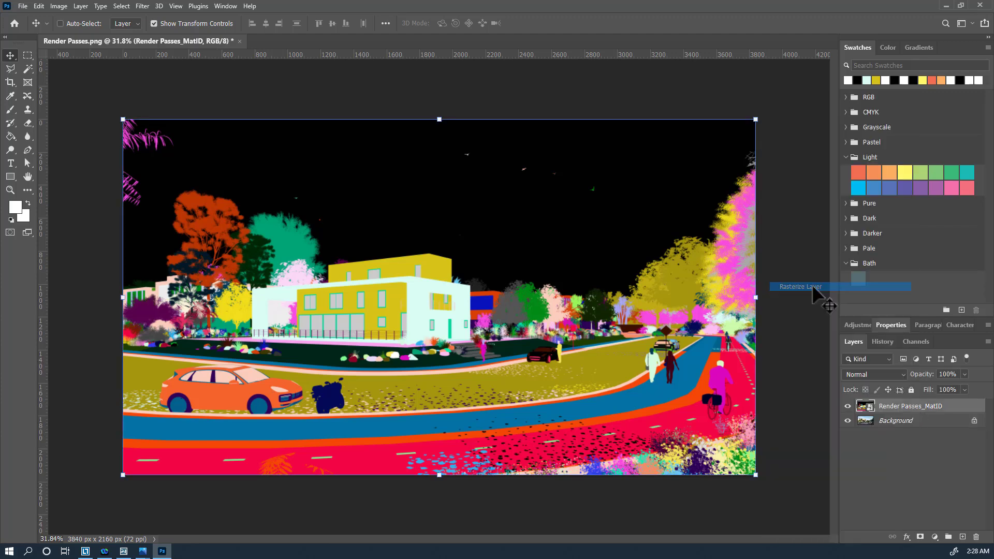
left_click(903, 422)
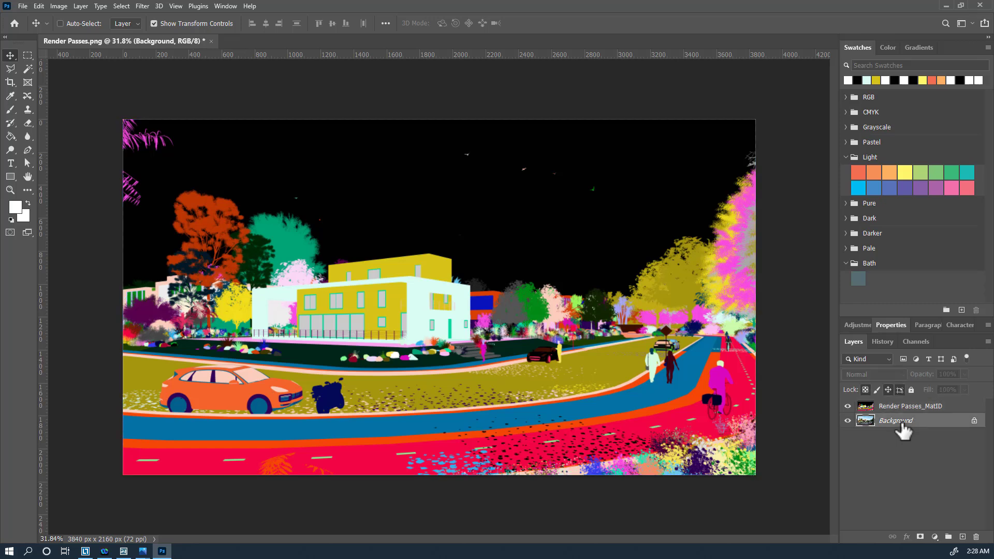
right_click(903, 430)
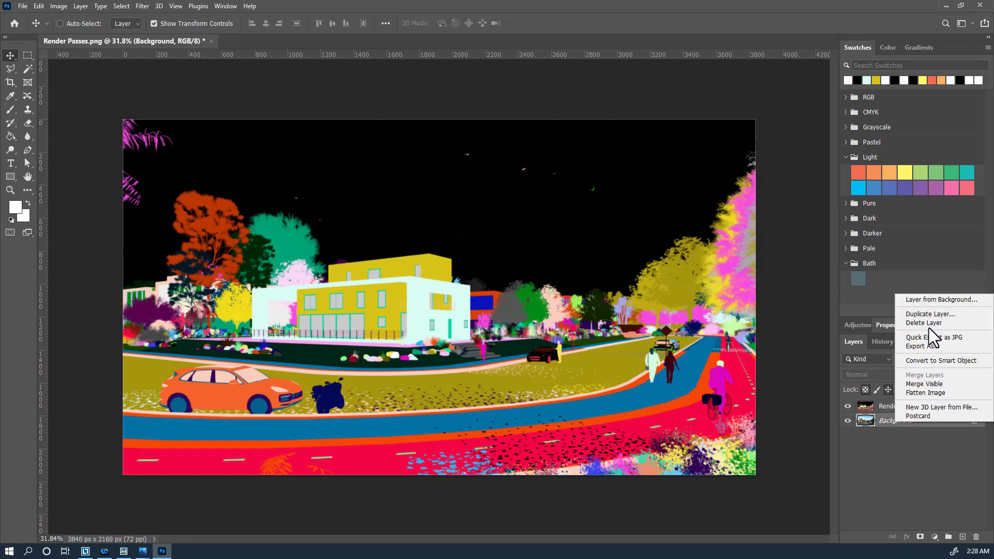
left_click(940, 301)
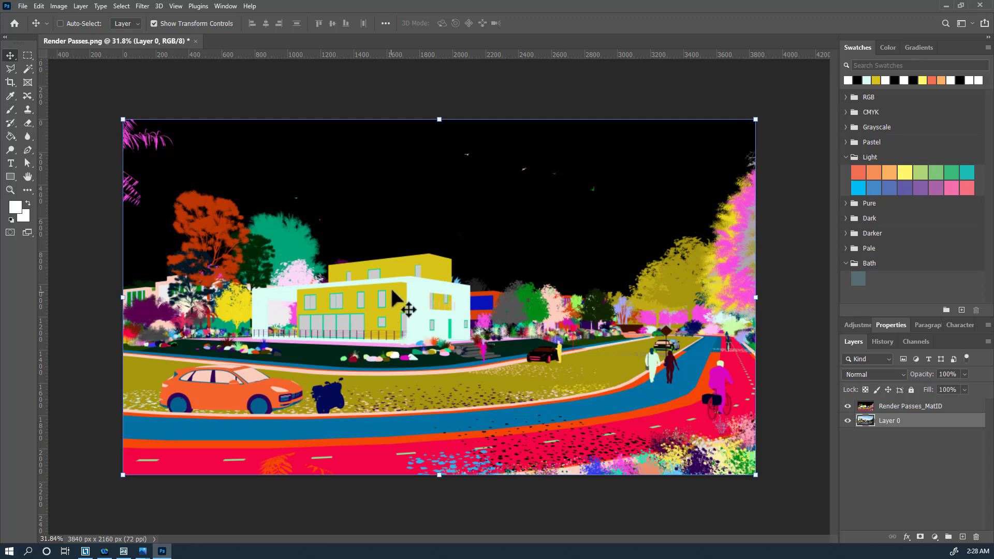
Compare the building in the render and material ID layers up close, leaving only the render layer visible.
left_click(847, 406)
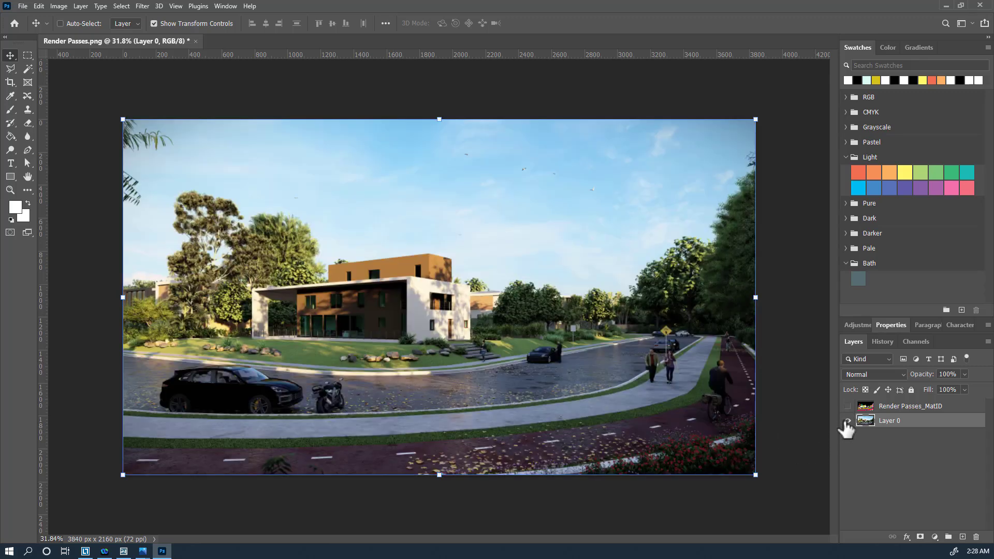
left_click(847, 421)
left_click(848, 420)
scroll(421, 292, "up", 6)
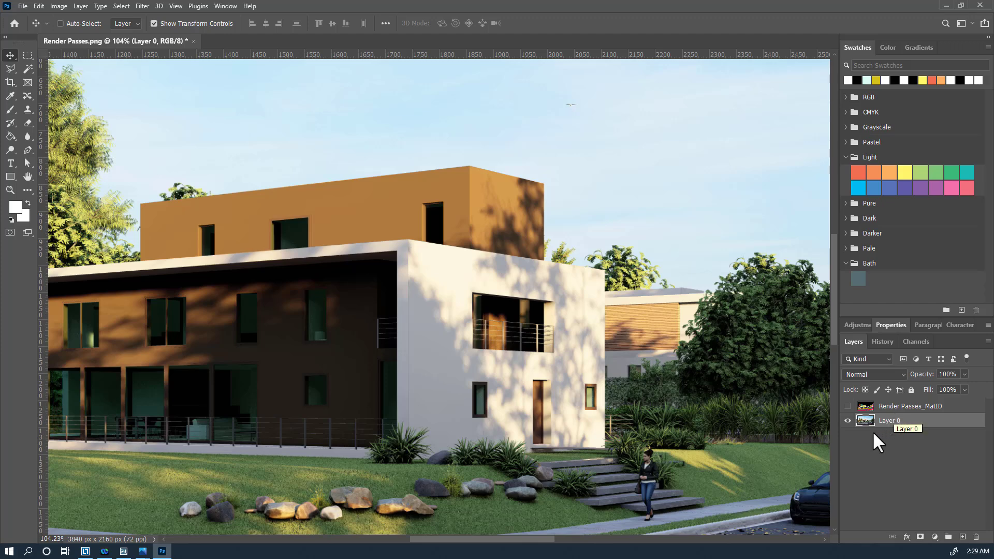
left_click(848, 421)
left_click(847, 406)
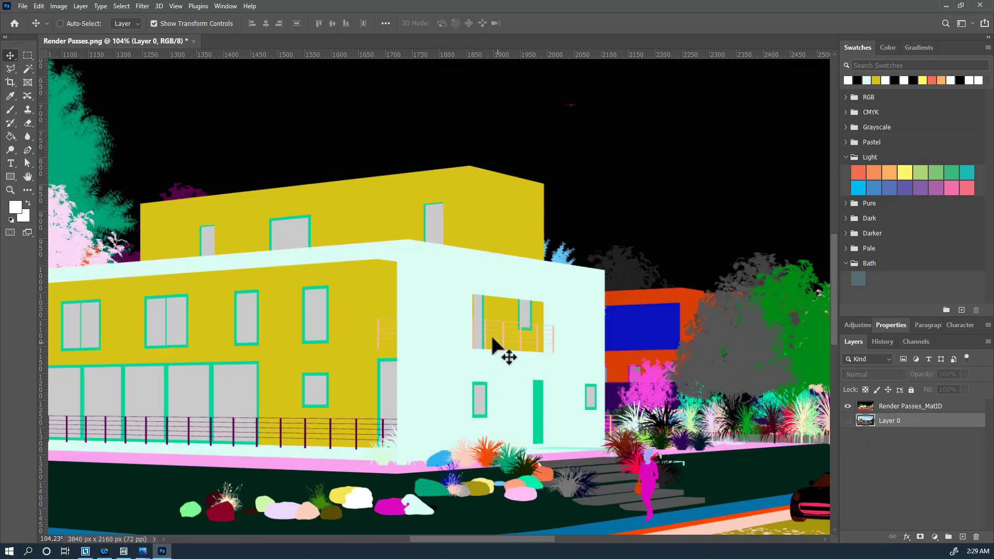
scroll(430, 286, "down", 3)
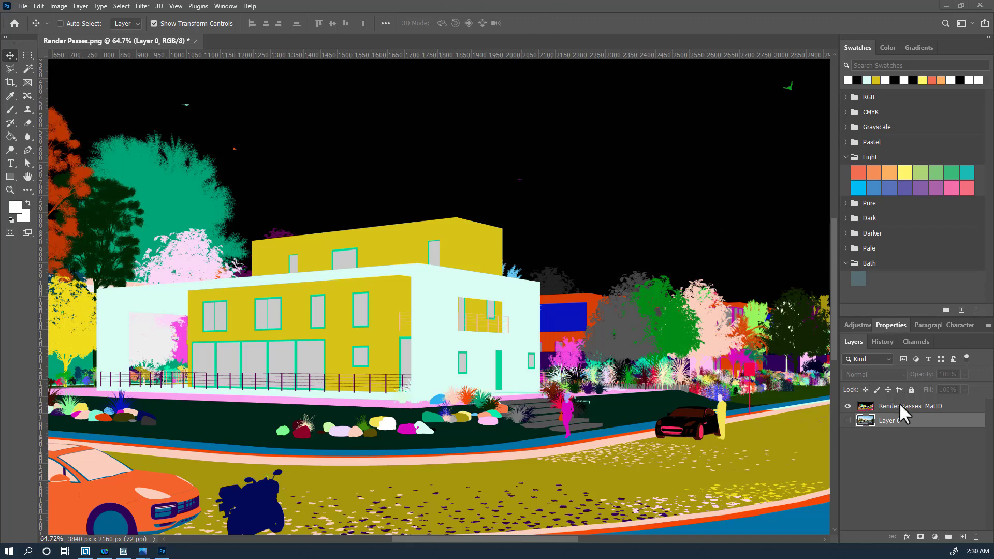
left_click(848, 420)
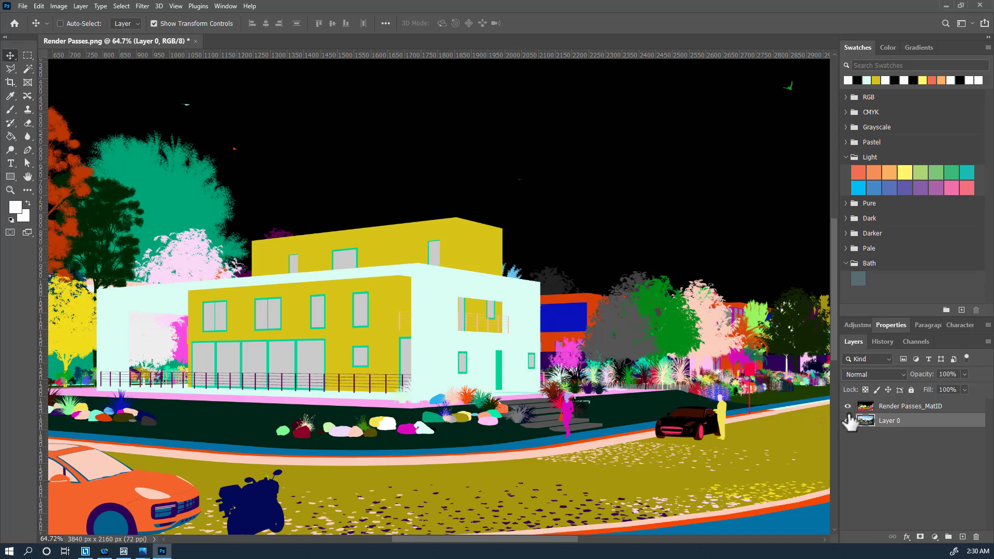
left_click_drag(849, 408, 847, 421)
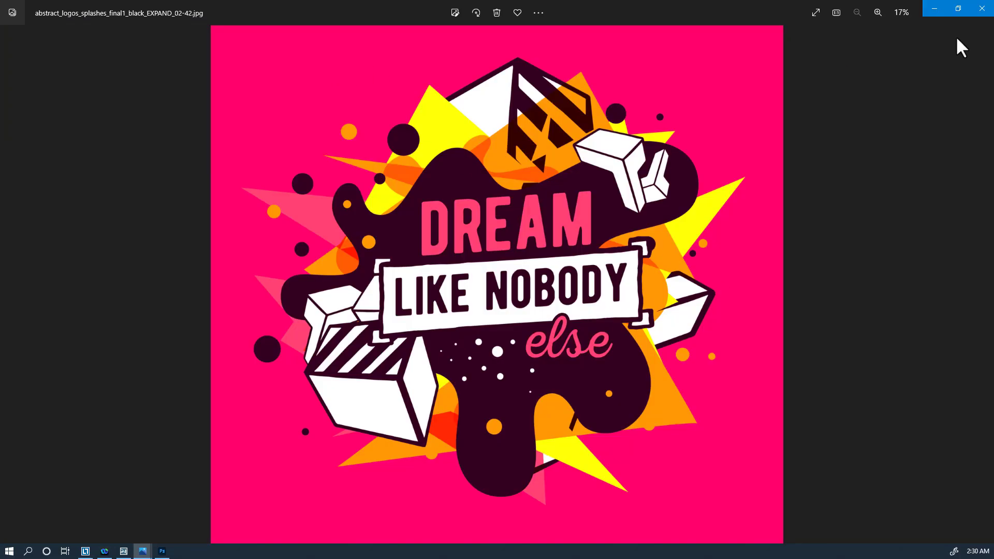
Shrink the artwork viewer to a small window beside the building's white wall and show the "Create Like No Other" image.
left_click(958, 9)
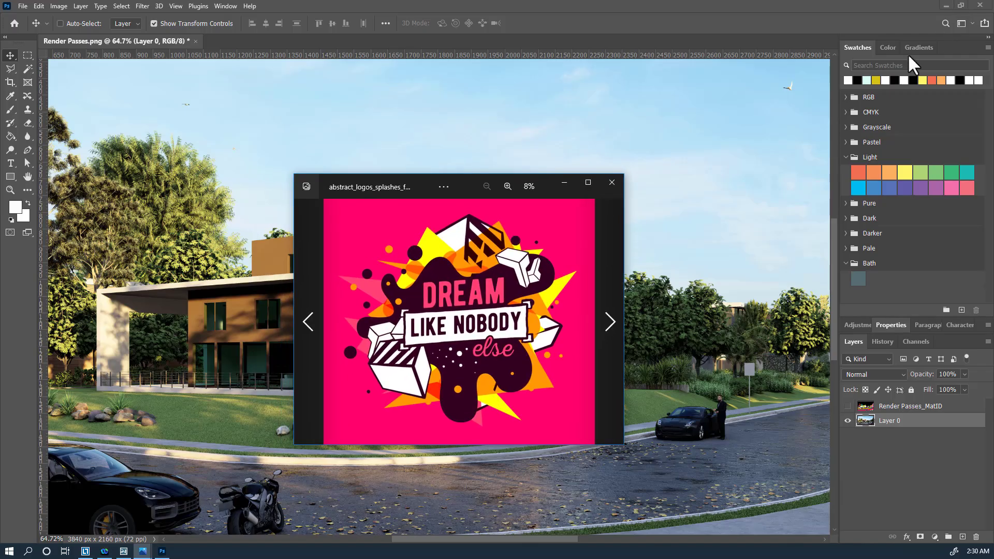
left_click_drag(473, 185, 208, 118)
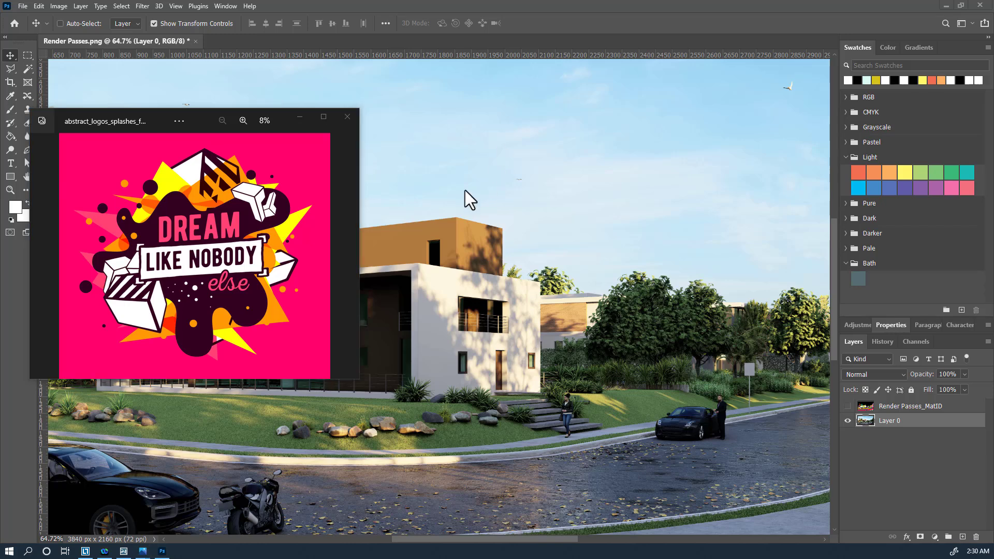
left_click(238, 278)
key("Right")
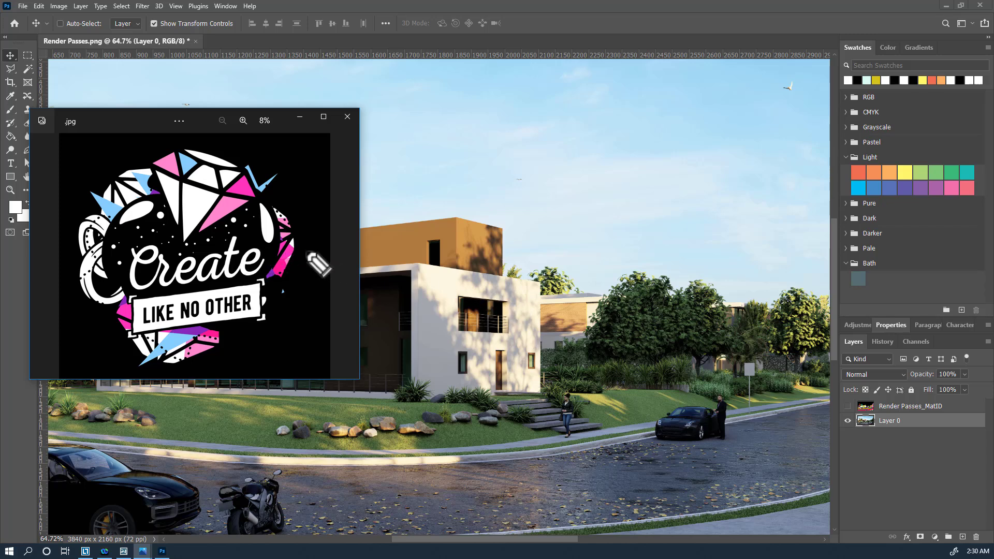
Annotate where the artwork goes on the building's white wall, clear the markings, and return to the Photoshop document.
mouse_move(290, 246)
left_mouse_down()
mouse_move(438, 288)
mouse_move(406, 288)
mouse_move(432, 285)
mouse_move(421, 271)
mouse_move(478, 301)
mouse_move(513, 301)
mouse_move(439, 289)
mouse_move(451, 375)
mouse_move(468, 398)
mouse_move(479, 381)
mouse_move(517, 382)
mouse_move(514, 301)
left_mouse_up()
mouse_move(520, 228)
left_mouse_down()
mouse_move(489, 344)
mouse_move(396, 264)
left_mouse_up()
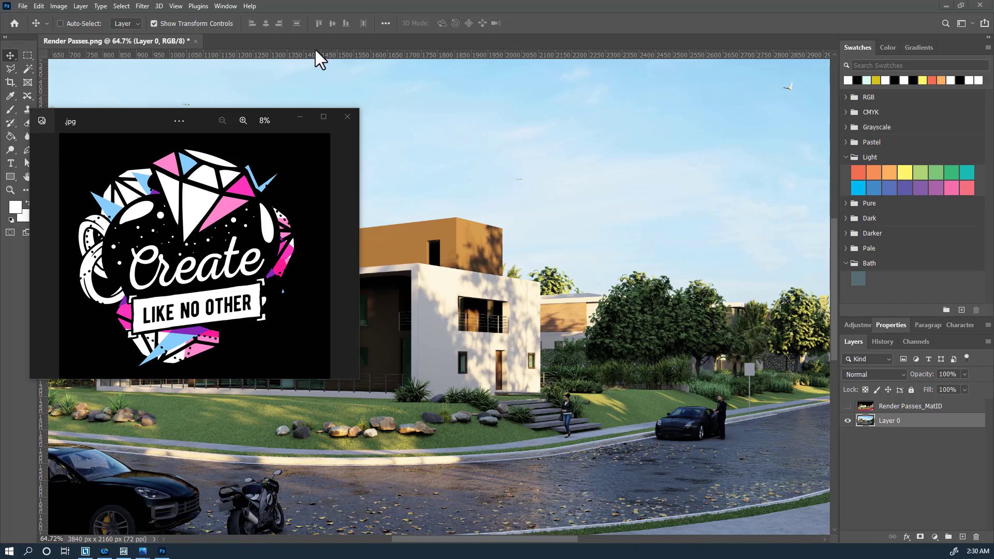
left_click(624, 19)
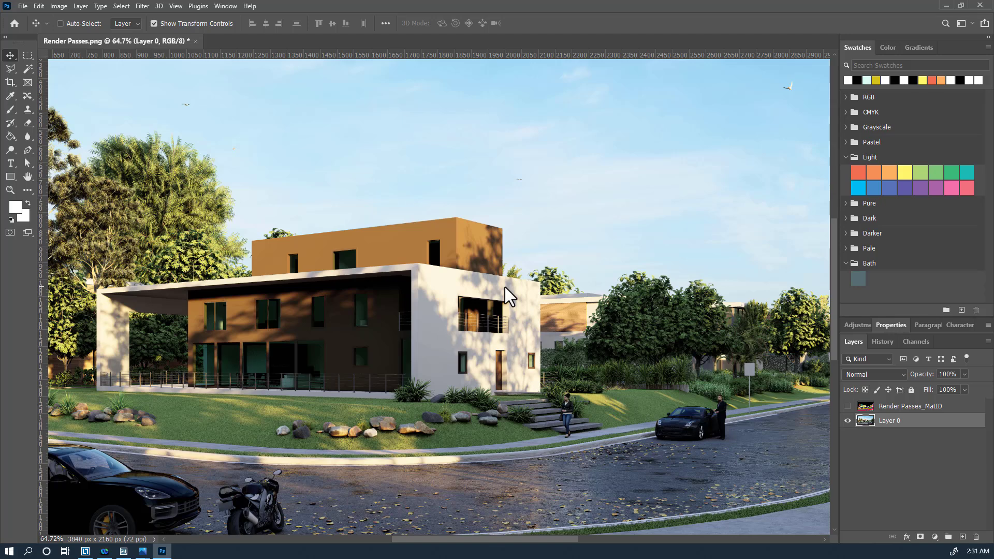
Add the "Create Like No Other" artwork above the render layer, scale it to 8.41%, and position it over the building's white wall.
key("ctrl+t")
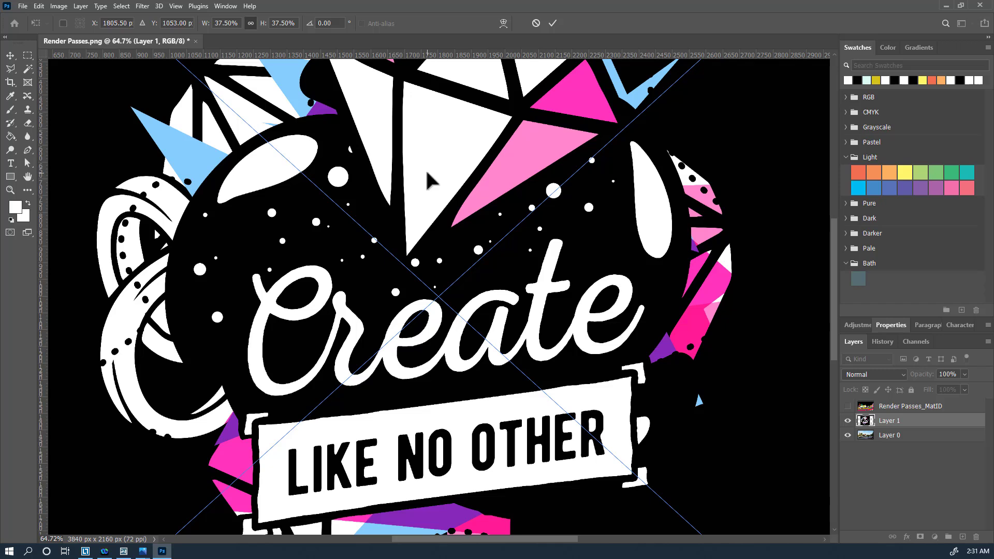
key("Return")
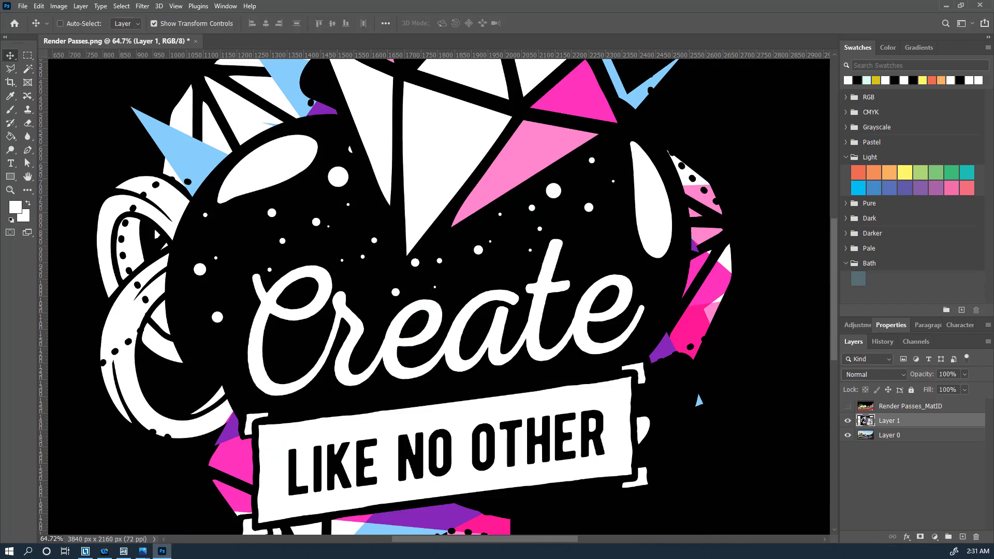
scroll(410, 182, "down", 5)
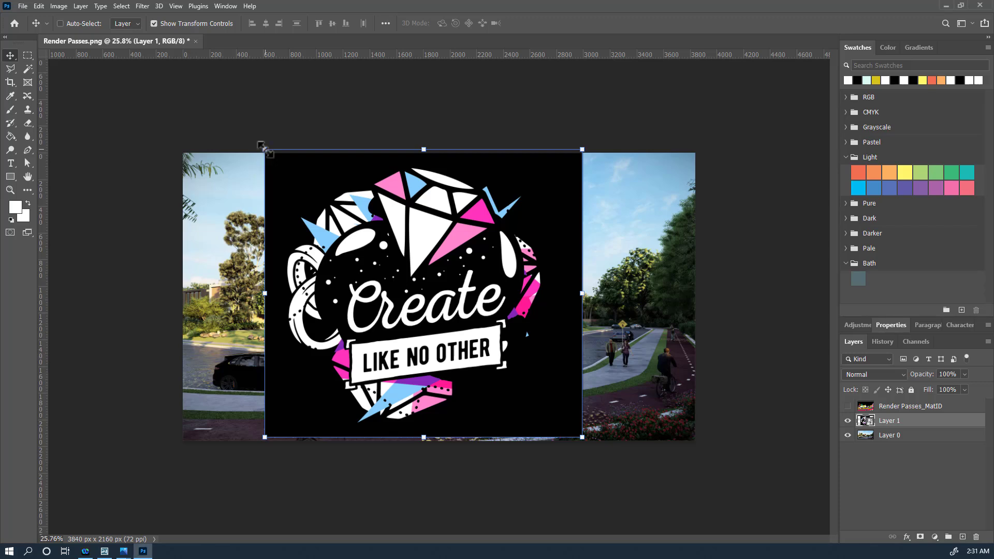
left_click_drag(261, 146, 485, 354)
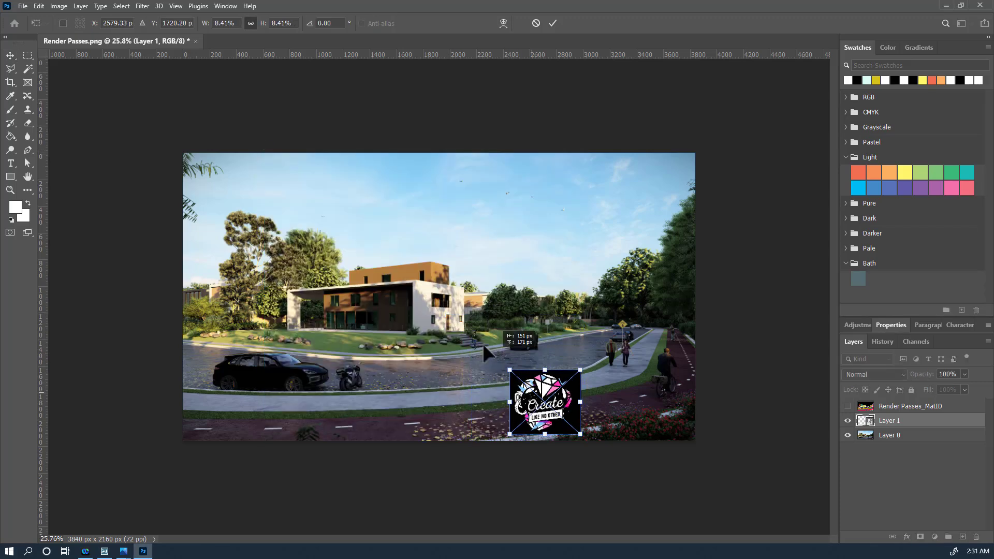
left_click_drag(539, 420, 445, 308)
scroll(443, 317, "up", 2)
scroll(441, 306, "up", 4)
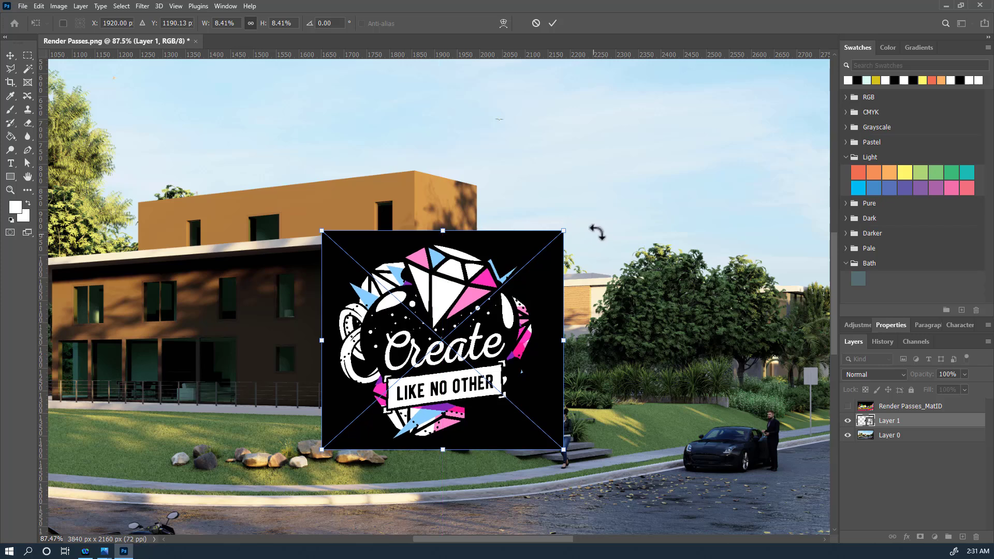
Point out the artwork's black background with arrows, erase the markings, and commit the artwork's scaling and position.
mouse_move(660, 195)
left_mouse_down()
mouse_move(629, 199)
mouse_move(539, 252)
mouse_move(553, 249)
left_mouse_up()
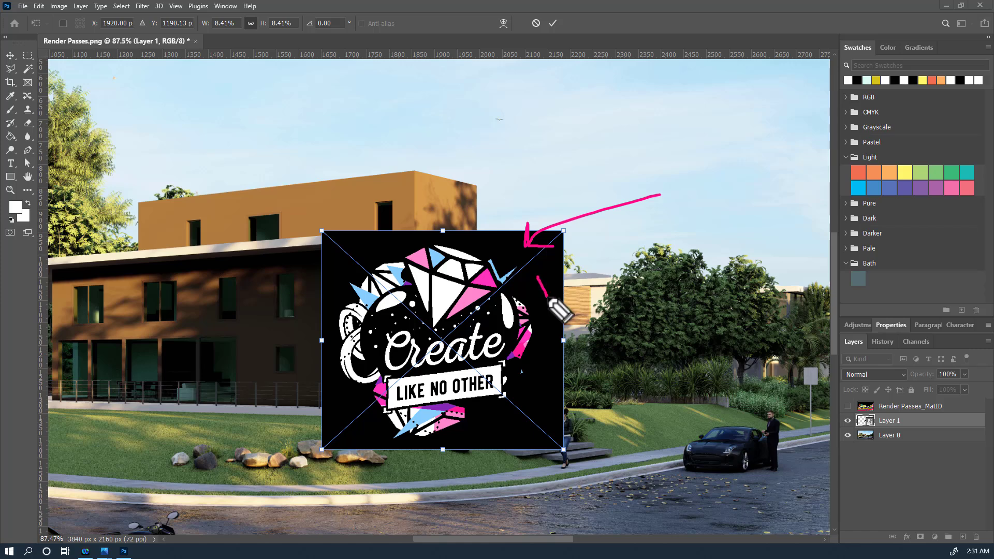
left_click_drag(555, 283, 533, 295)
key("Escape")
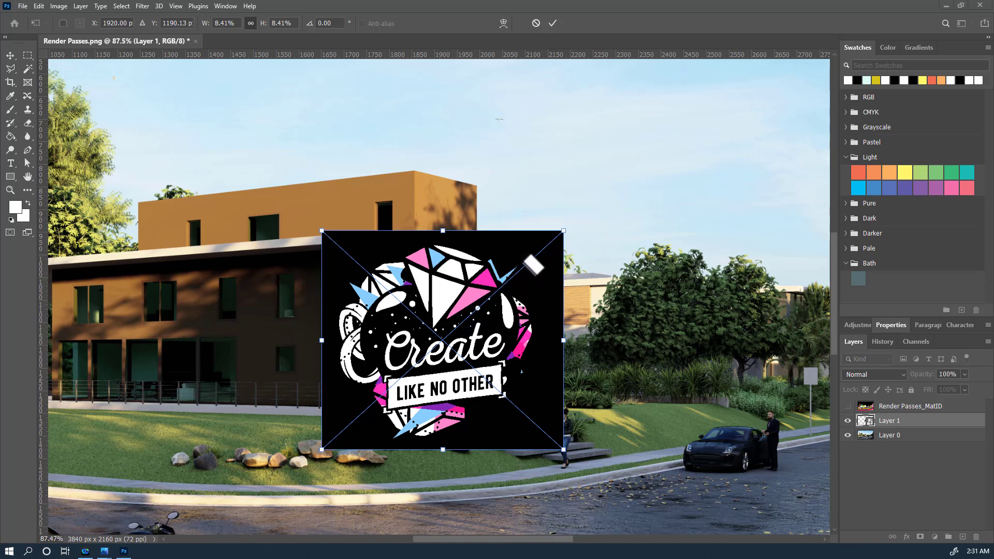
left_click(552, 23)
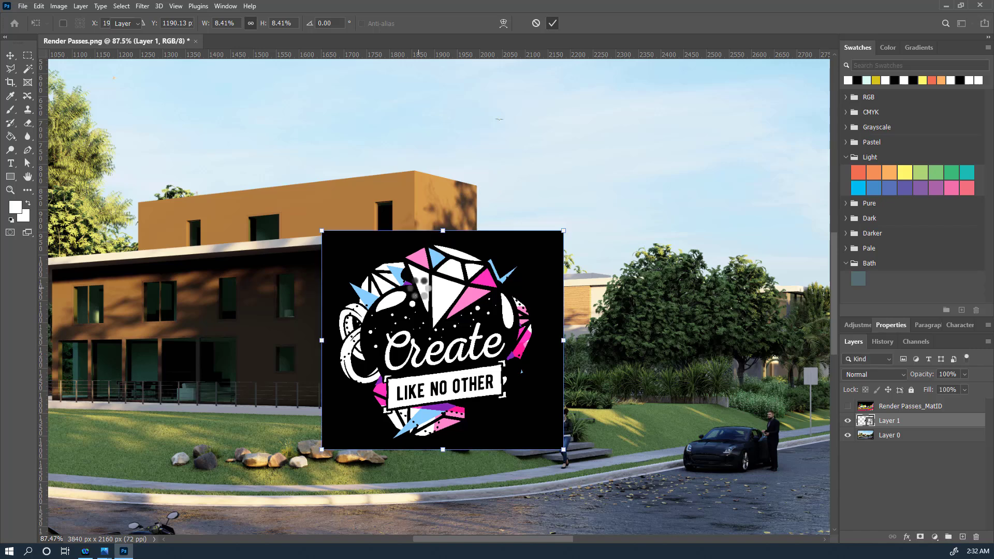
Move the artwork onto the building's white wall and Distort its corners to follow the wall's perspective.
left_click_drag(421, 283, 463, 293)
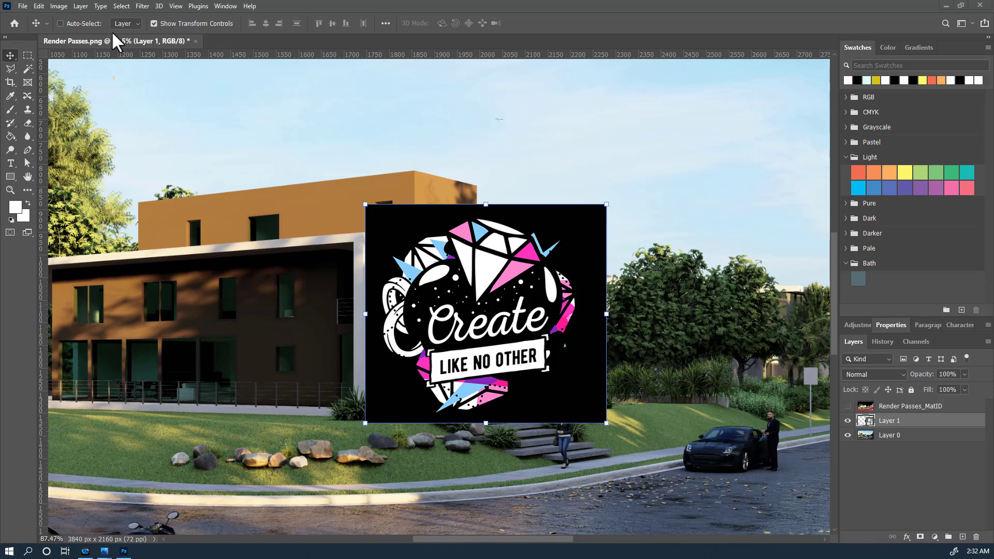
left_click(41, 6)
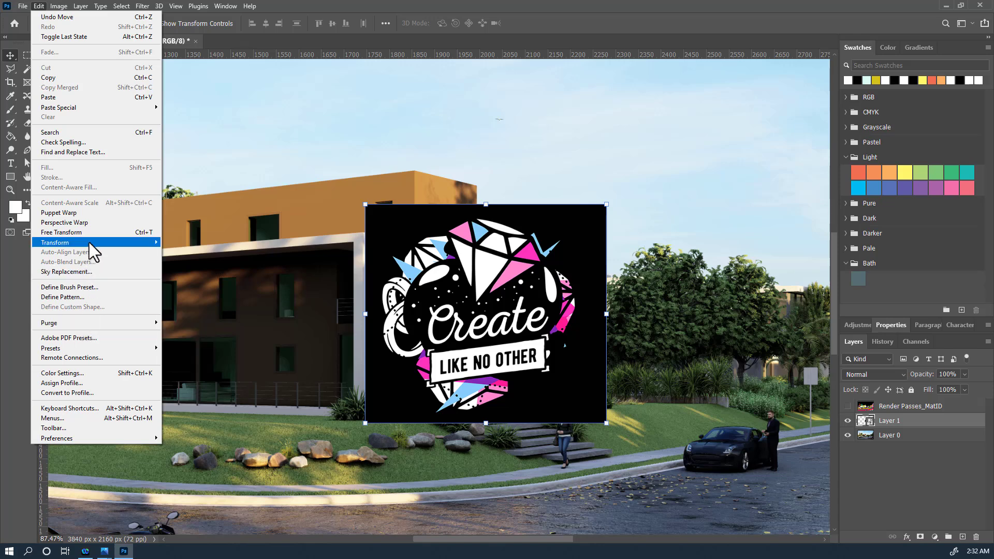
mouse_move(89, 242)
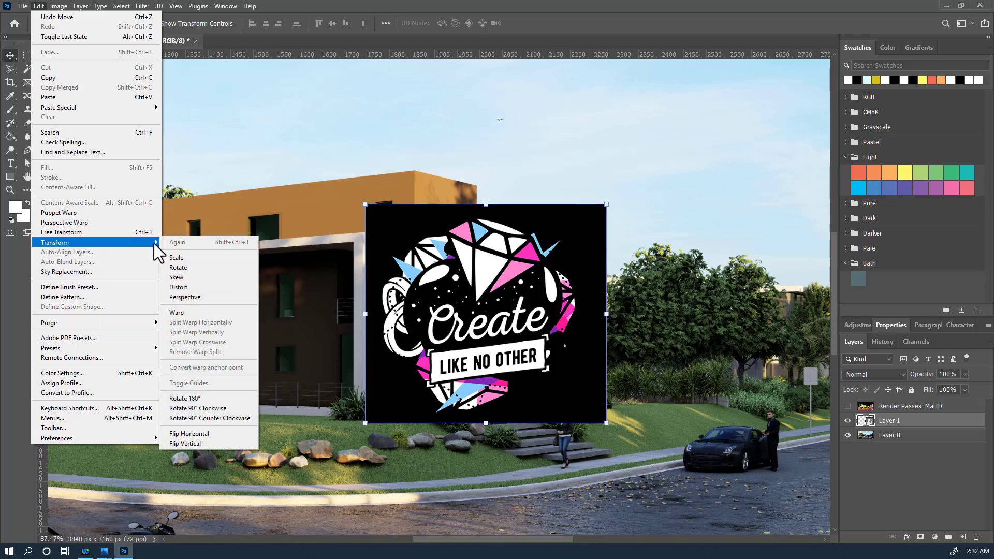
left_click(194, 289)
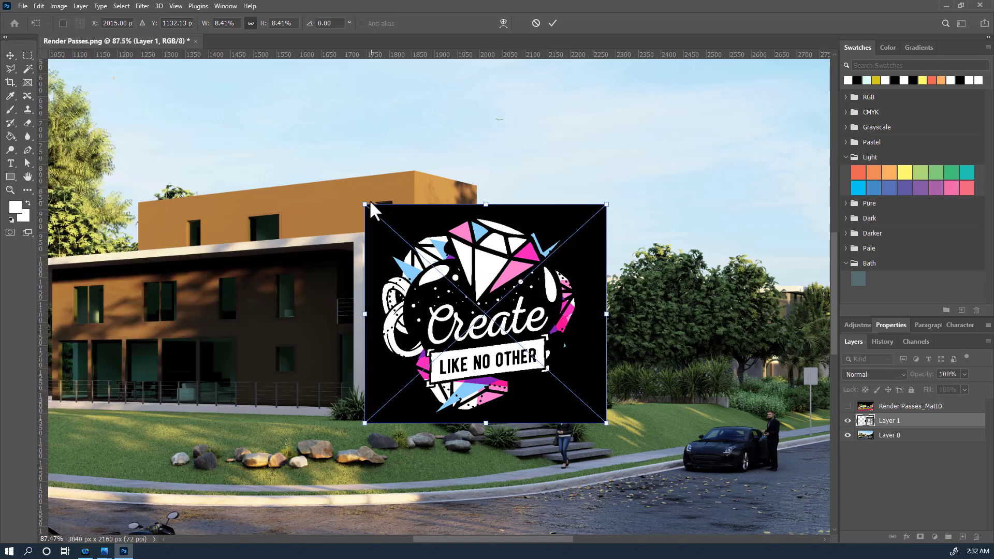
left_click_drag(364, 206, 363, 233)
left_click_drag(606, 205, 525, 258)
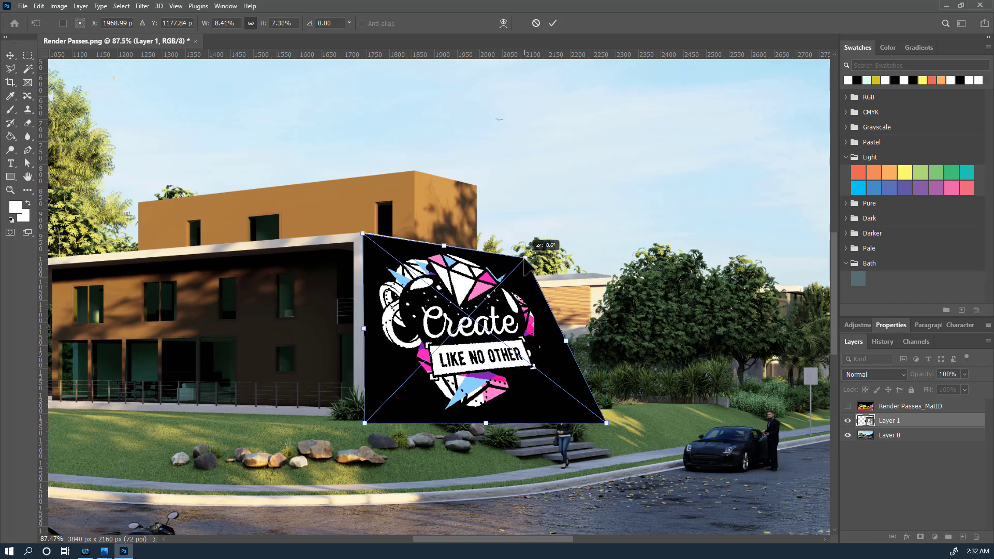
left_click_drag(607, 426, 528, 409)
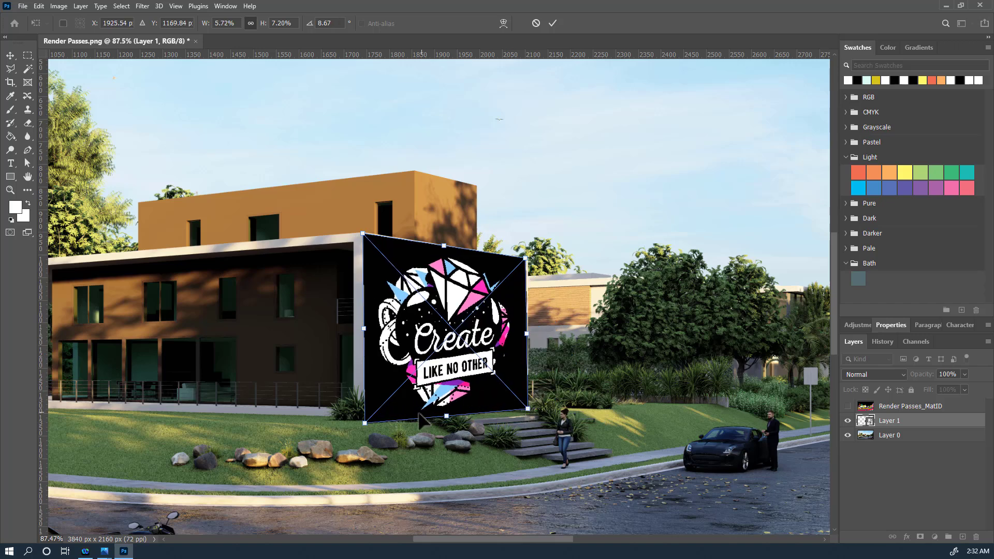
Fine-tune the distorted artwork's lower-left and two upper corners to the wall's edges, and commit the transform.
left_click_drag(365, 423, 363, 415)
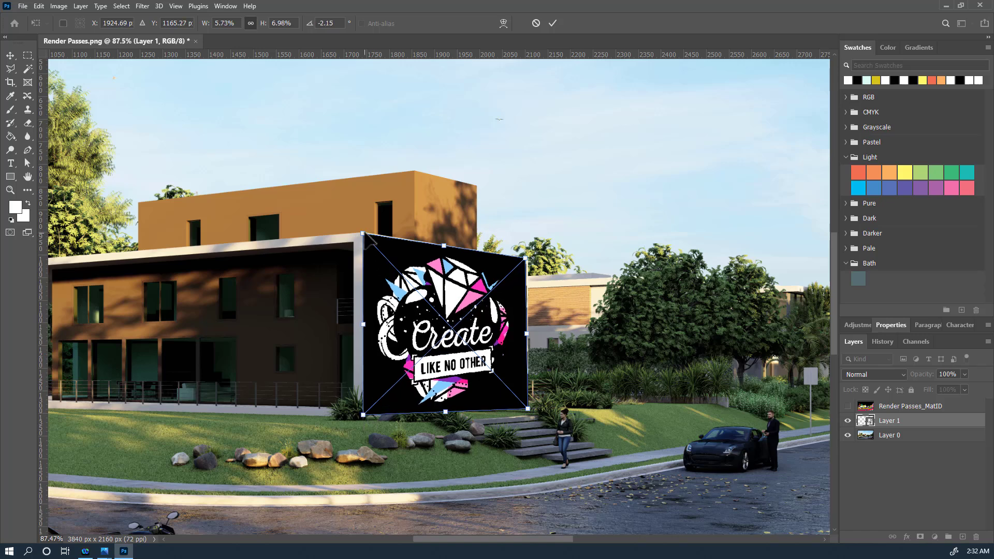
left_click_drag(363, 233, 362, 234)
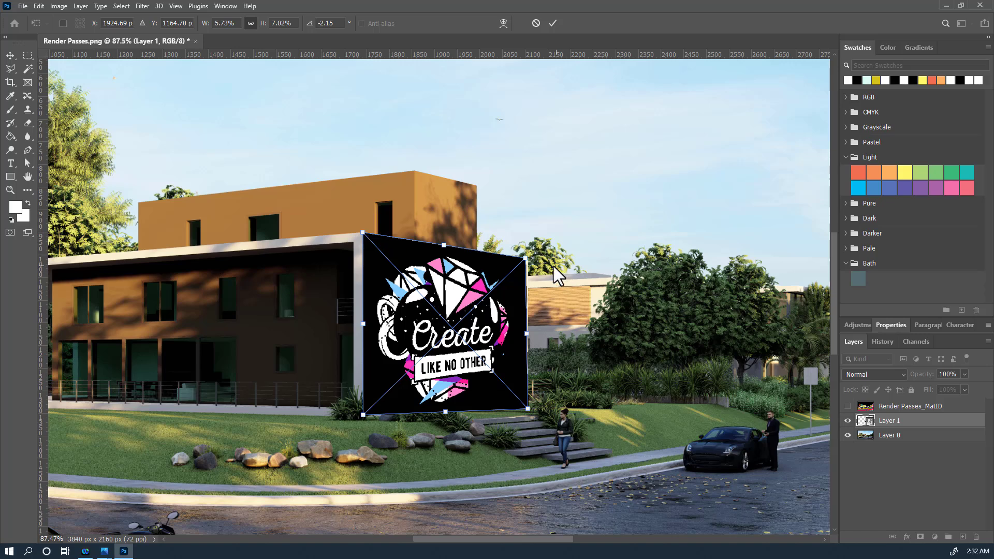
left_click_drag(526, 258, 527, 257)
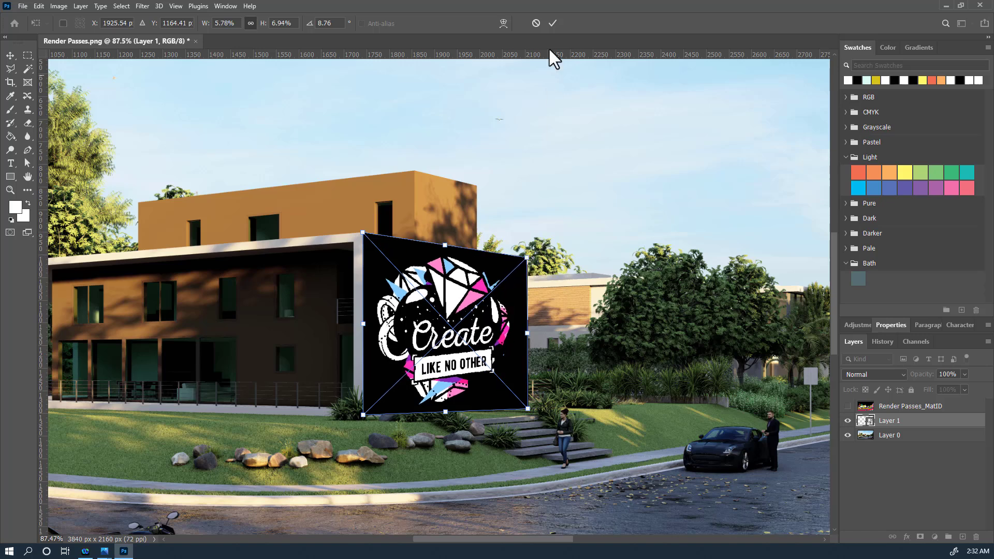
left_click(557, 18)
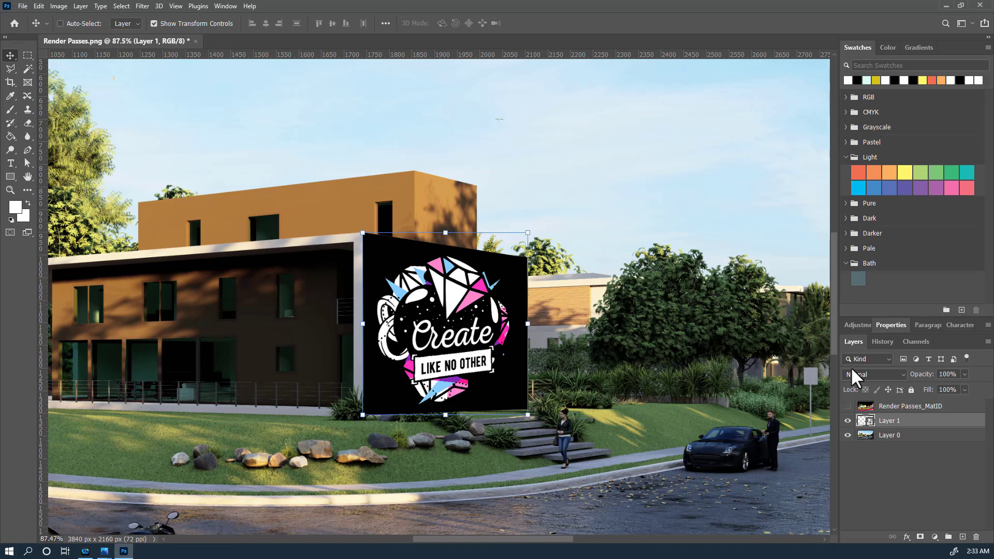
Set the artwork layer's blend mode to Lighten and inspect the blended graphic on the wall up close.
left_click(883, 382)
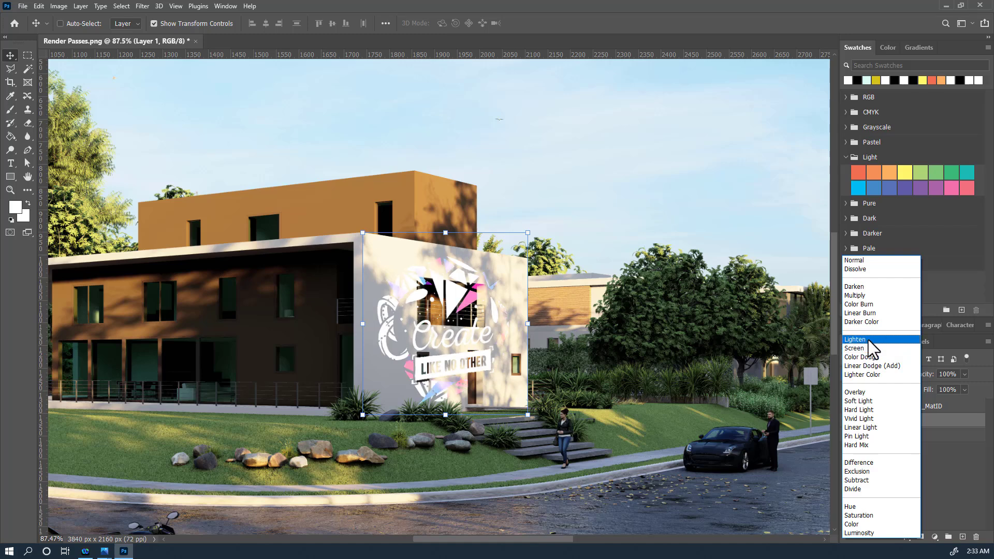
left_click(869, 340)
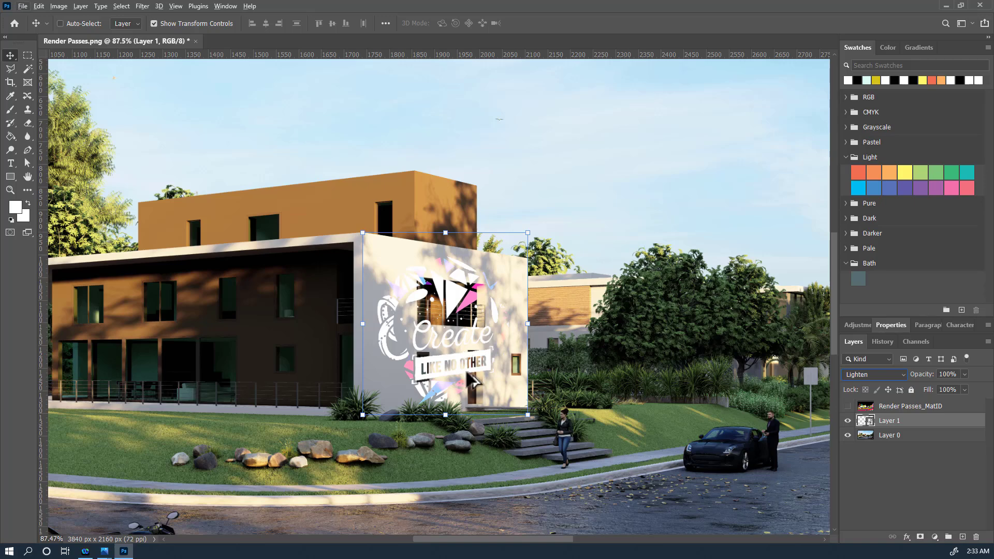
scroll(477, 372, "up", 5)
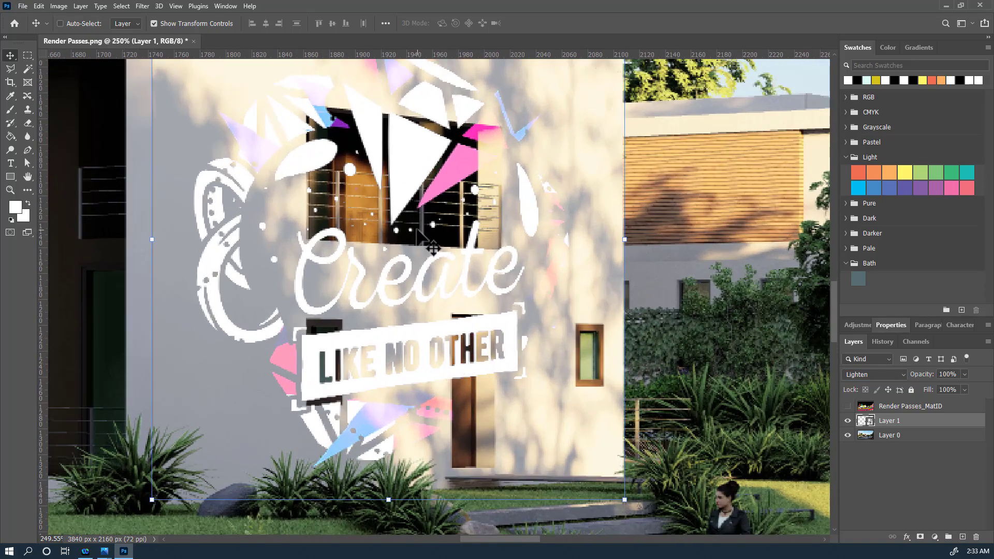
scroll(429, 244, "down", 3)
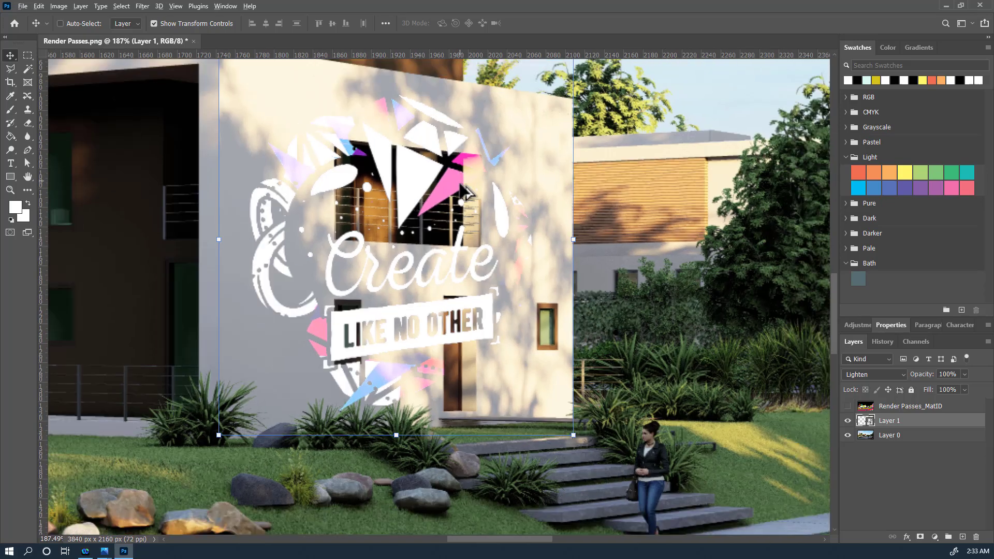
scroll(455, 180, "down", 1)
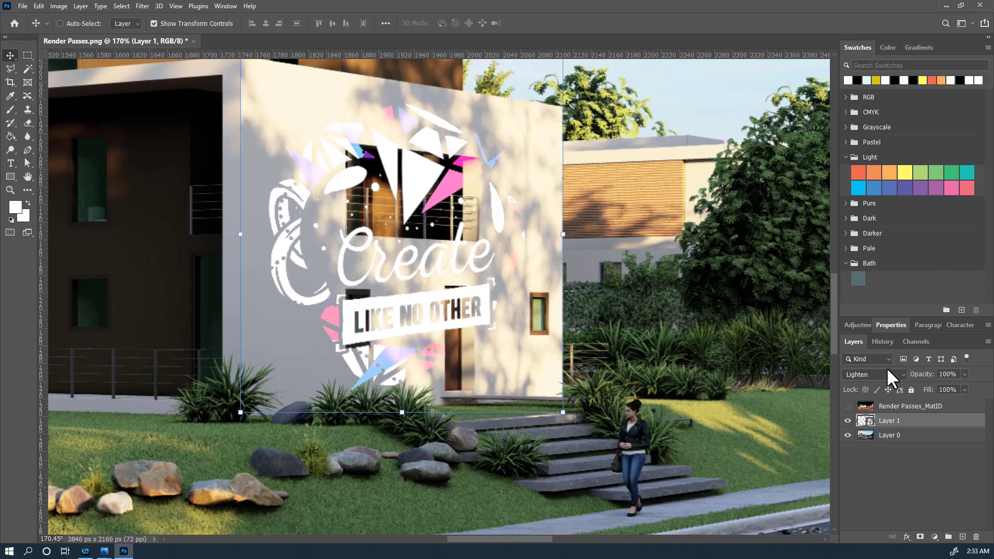
Add a layer mask to the artwork layer, make black the foreground color, and activate the Brush tool.
left_click(920, 538)
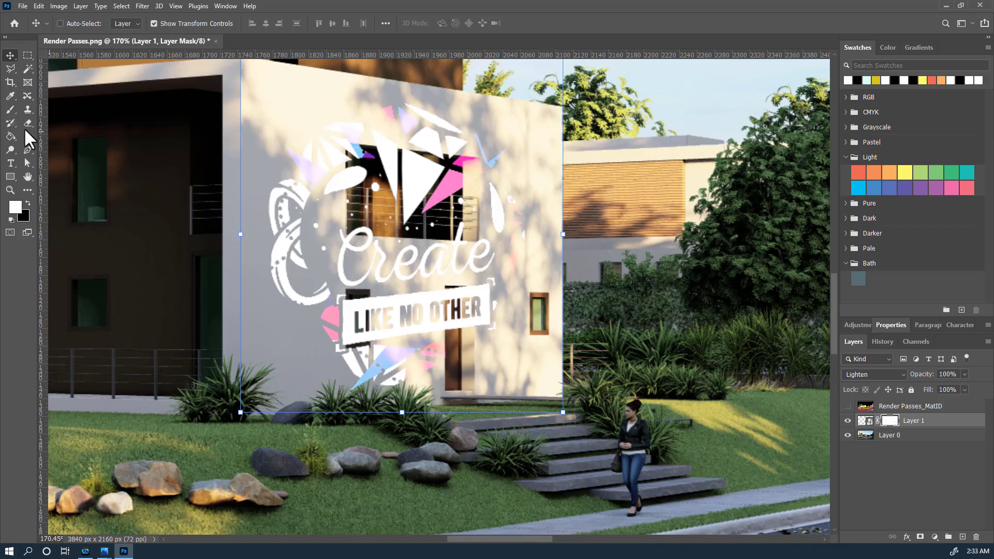
left_click(28, 203)
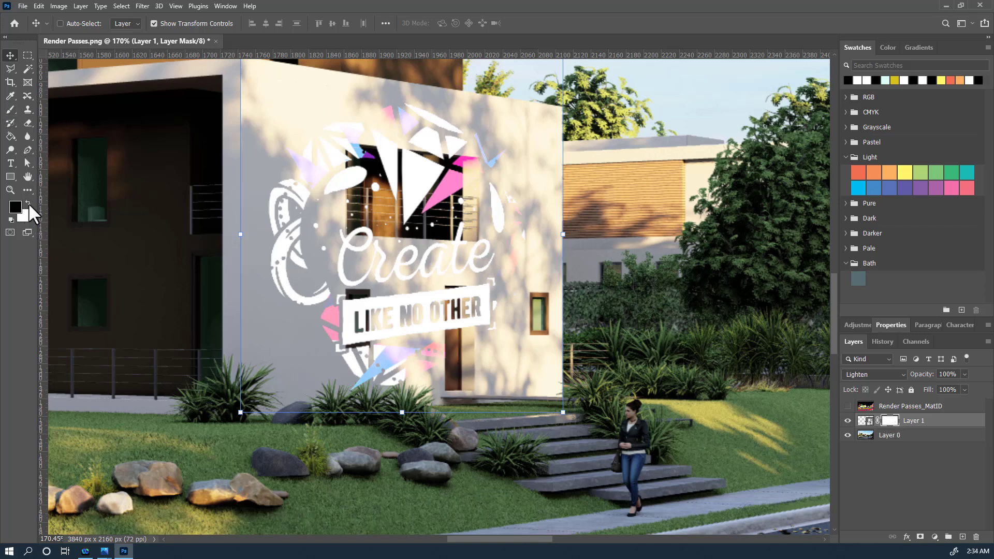
left_click(10, 109)
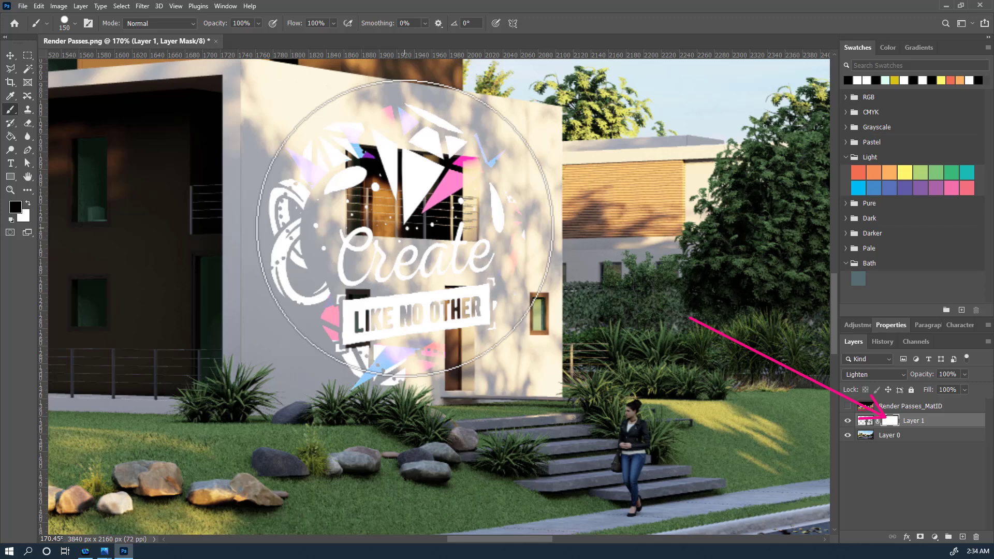
Shrink the brush to 30 and paint black on the mask over the wall's door and balcony opening.
key("bracketleft")
key("bracketleft")
key("bracketleft")
key("bracketleft")
key("bracketleft")
key("bracketleft")
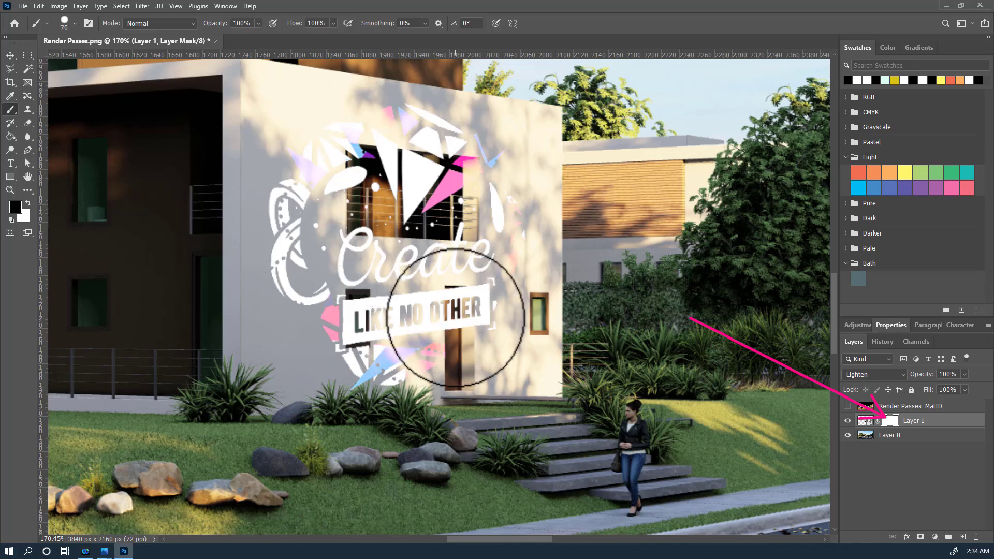
key("bracketleft")
key("bracketleft")
key("bracketleft")
mouse_move(455, 311)
left_mouse_down()
mouse_move(469, 306)
mouse_move(457, 344)
mouse_move(455, 289)
mouse_move(455, 310)
mouse_move(461, 300)
left_mouse_up()
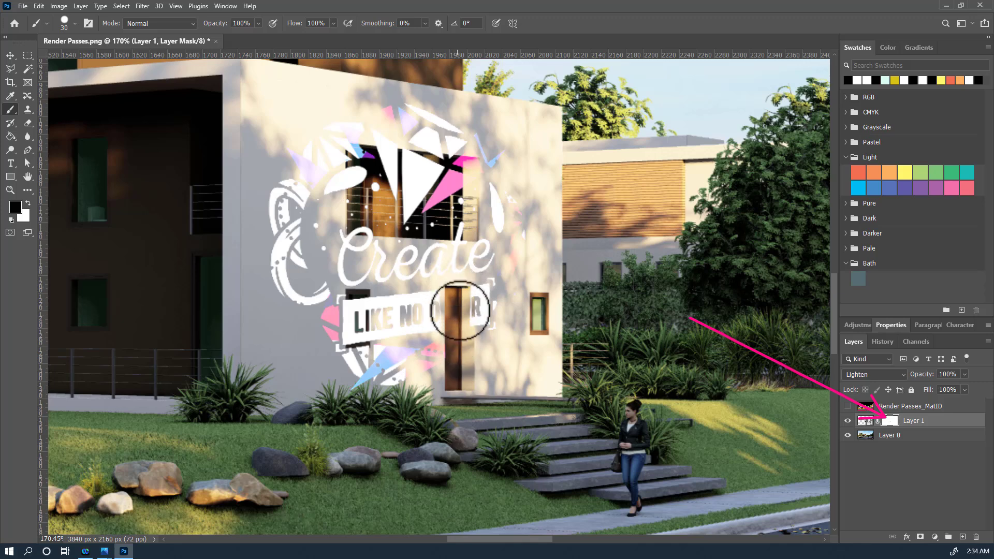
mouse_move(472, 209)
left_mouse_down()
mouse_move(365, 205)
mouse_move(365, 161)
mouse_move(353, 183)
mouse_move(353, 165)
mouse_move(359, 156)
mouse_move(465, 165)
mouse_move(455, 193)
mouse_move(385, 196)
mouse_move(435, 199)
mouse_move(369, 178)
mouse_move(404, 183)
left_mouse_up()
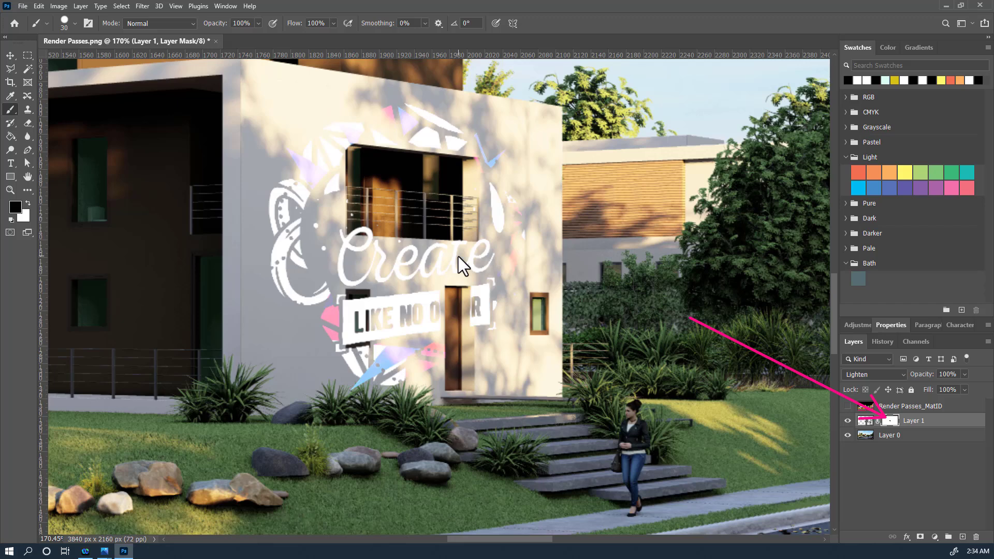
Undo all brush strokes on the artwork's layer mask and return to the Move tool.
key("ctrl+z")
key("ctrl+z")
key("ctrl+z")
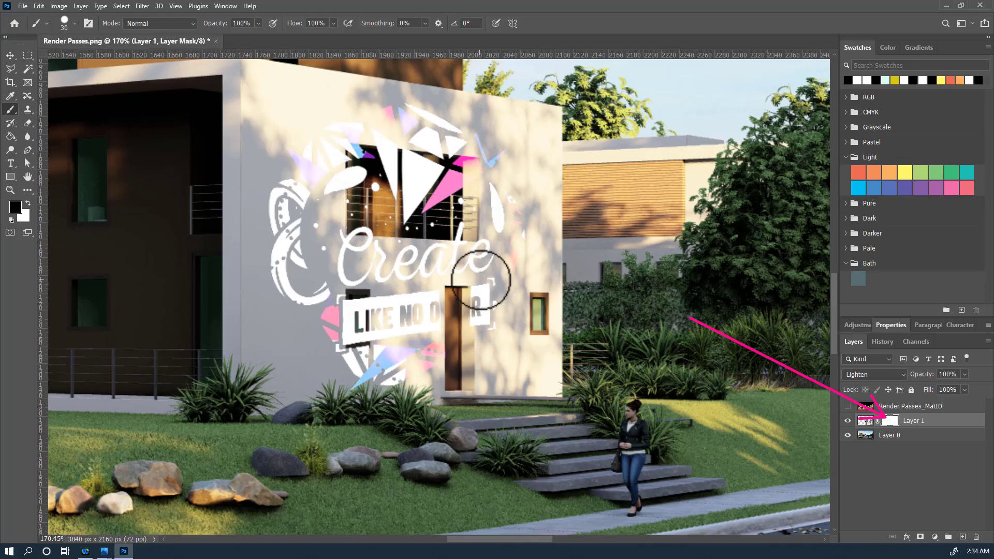
key("ctrl+z")
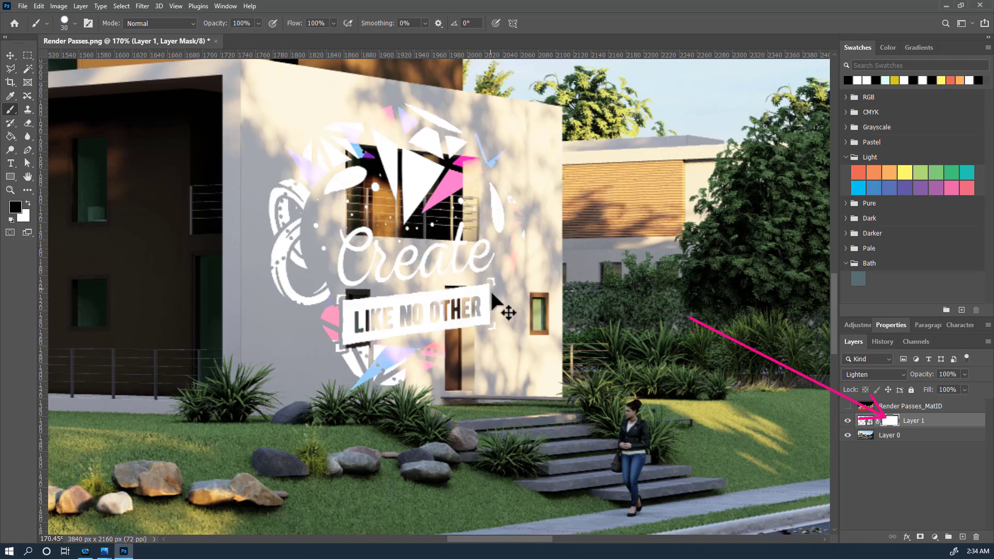
left_click(8, 57)
Show only the Render Passes_MatID layer, hiding Layer 1 and Layer 0, and make it the active layer.
scroll(574, 290, "down", 3)
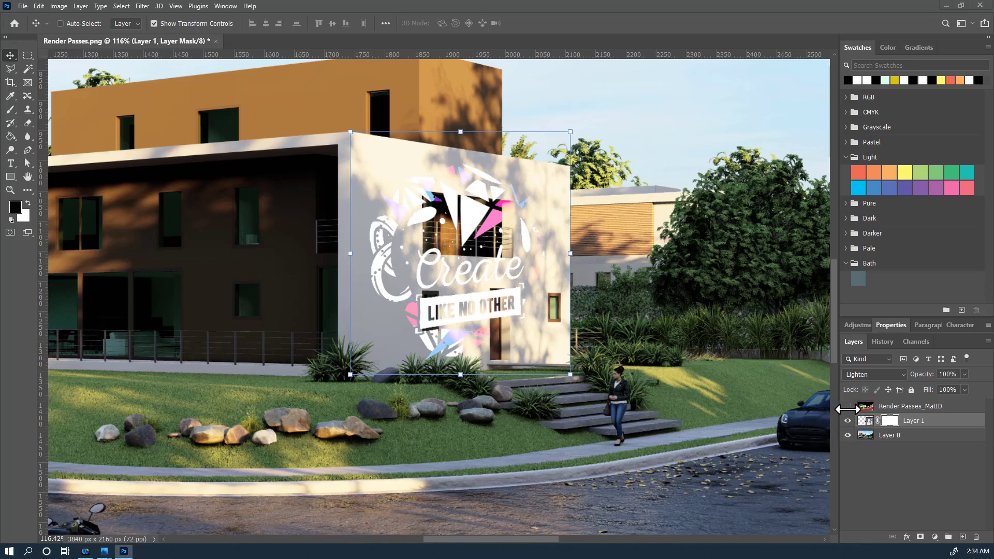
left_click(847, 406)
left_click(847, 420)
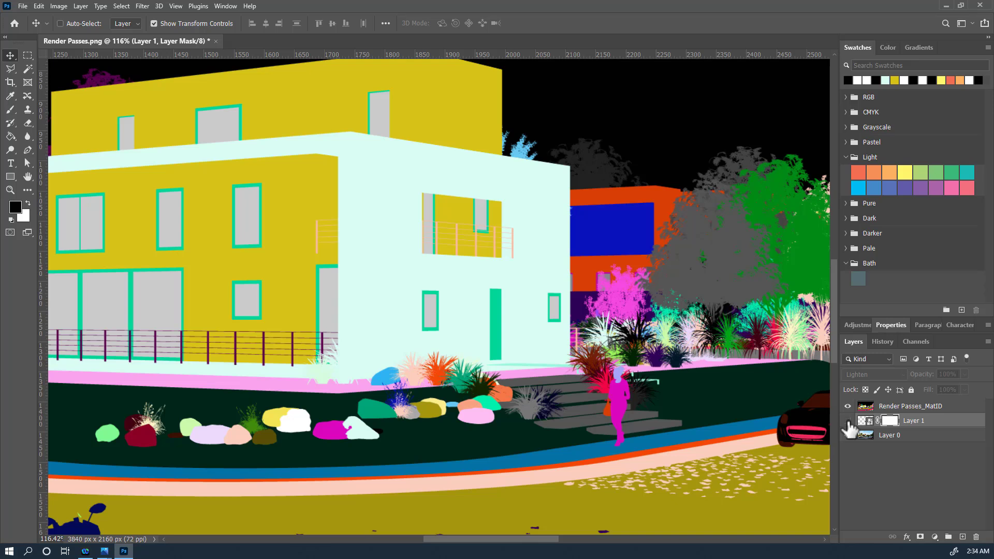
left_click(847, 435)
left_click(912, 407)
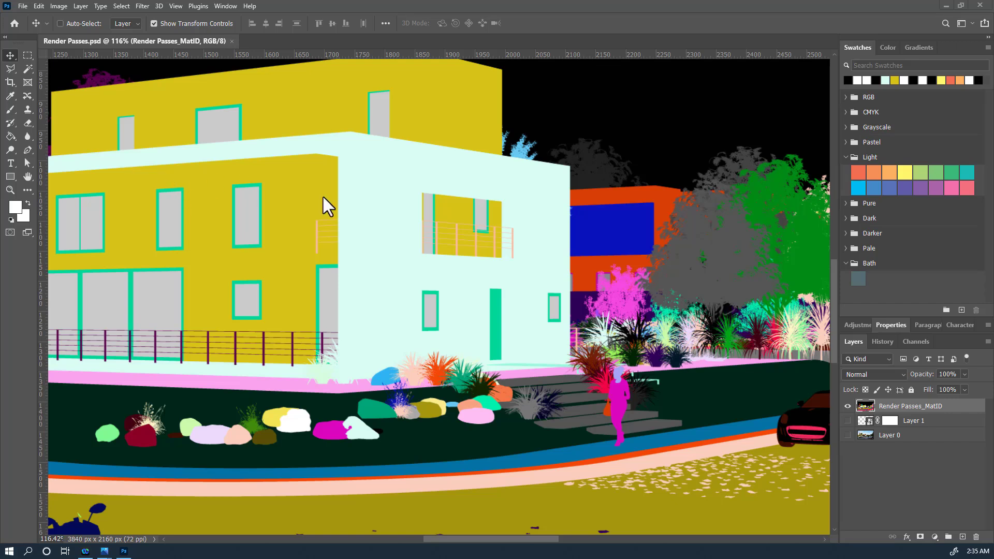
Use Color Range to sample the yellow wall and green frame colors, ending with a selection of the pale cyan wall color.
left_click(27, 71)
right_click(396, 179)
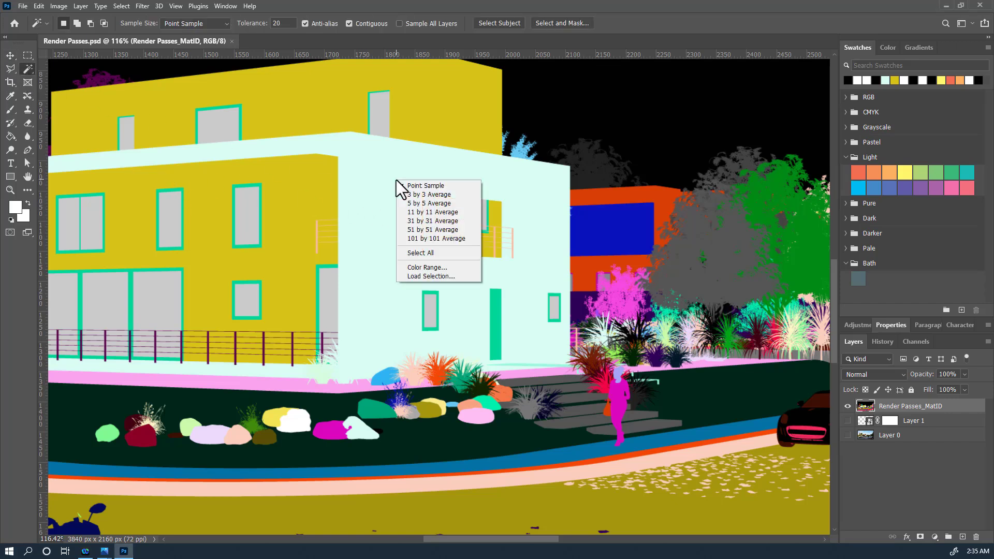
left_click(417, 268)
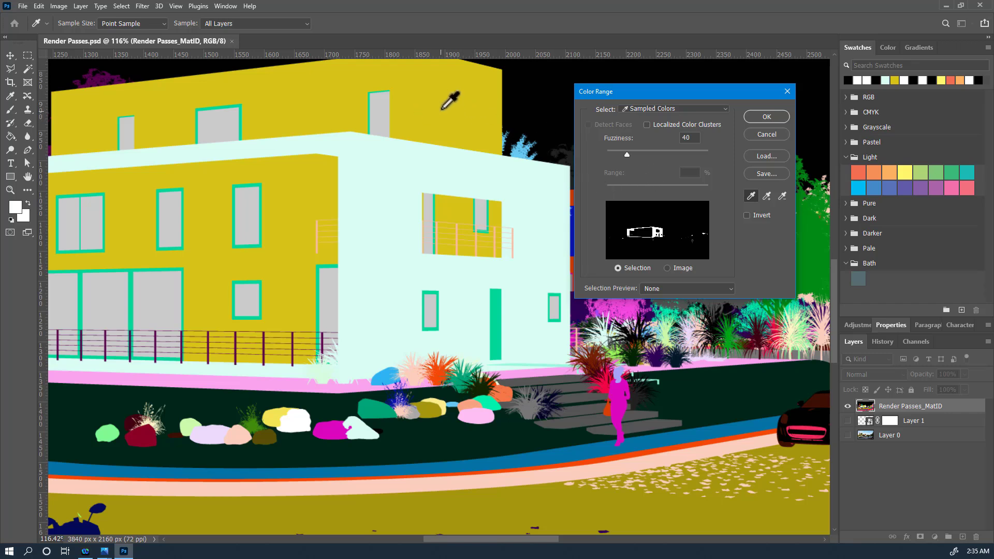
left_click(434, 88)
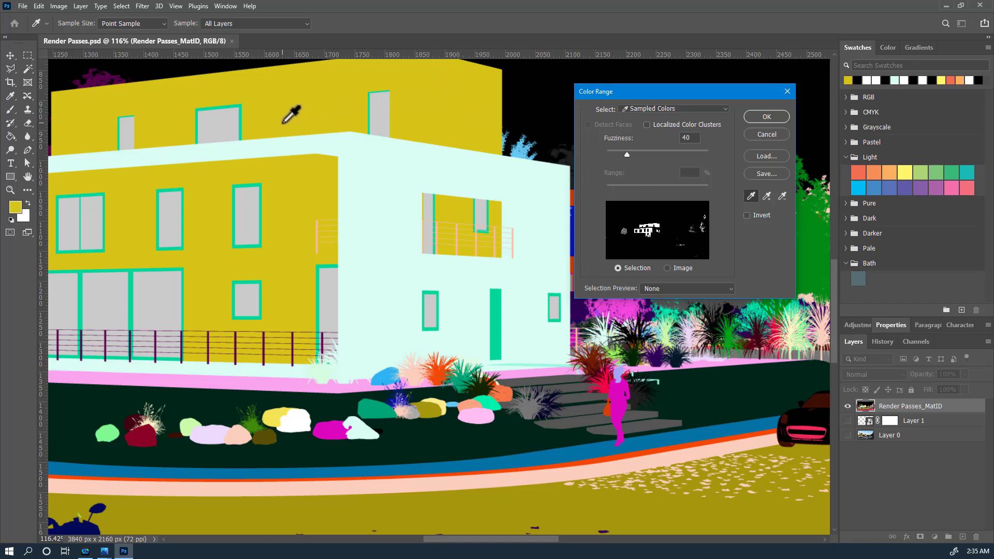
left_click(241, 128)
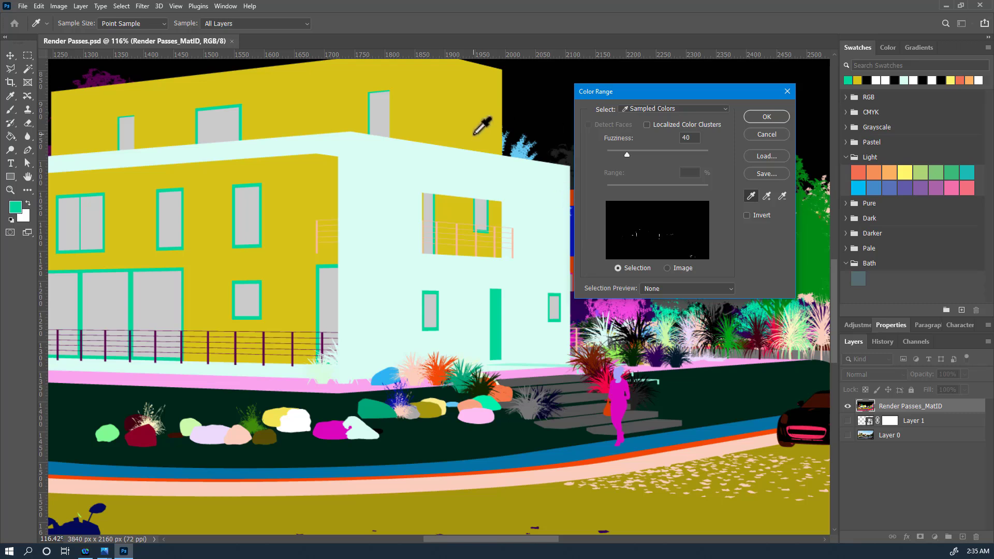
left_click(382, 171)
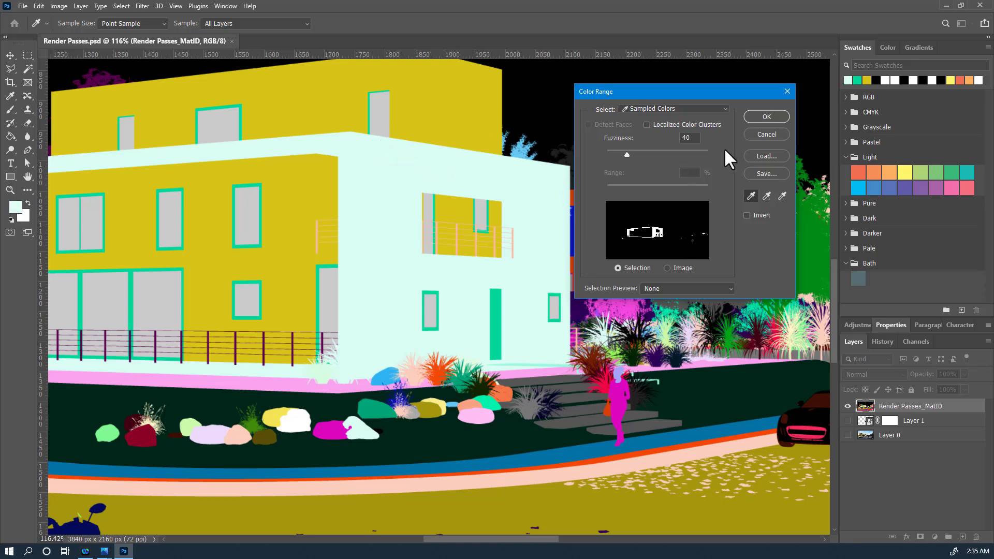
left_click(765, 116)
key("w")
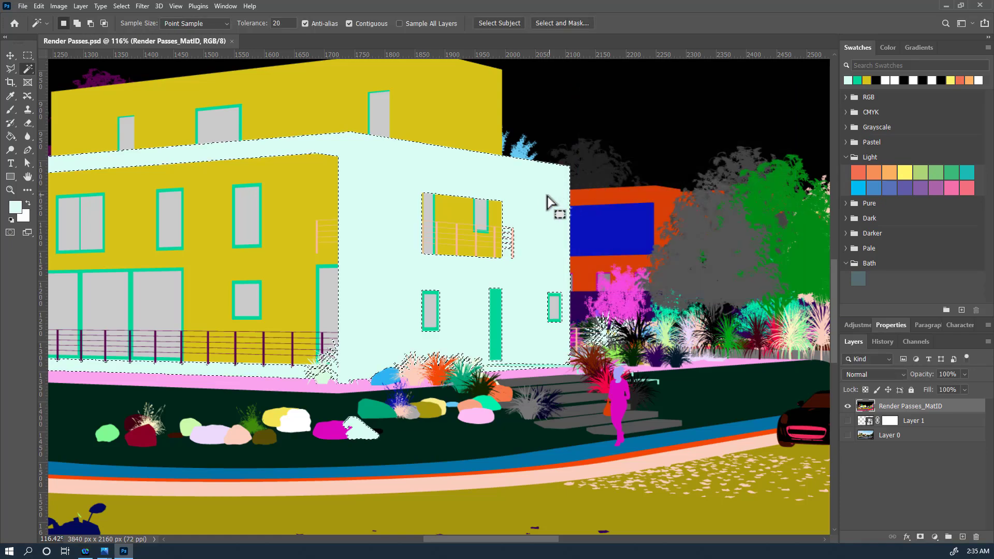
Examine the color selection across the material ID image for stray areas outside the building's wall.
scroll(522, 211, "down", 3)
scroll(518, 212, "down", 1)
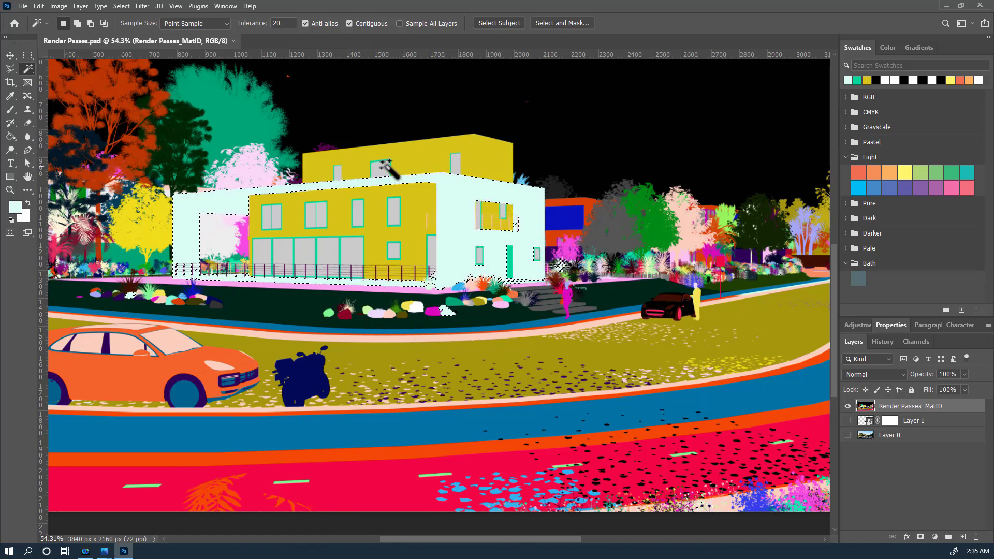
scroll(409, 305, "up", 5)
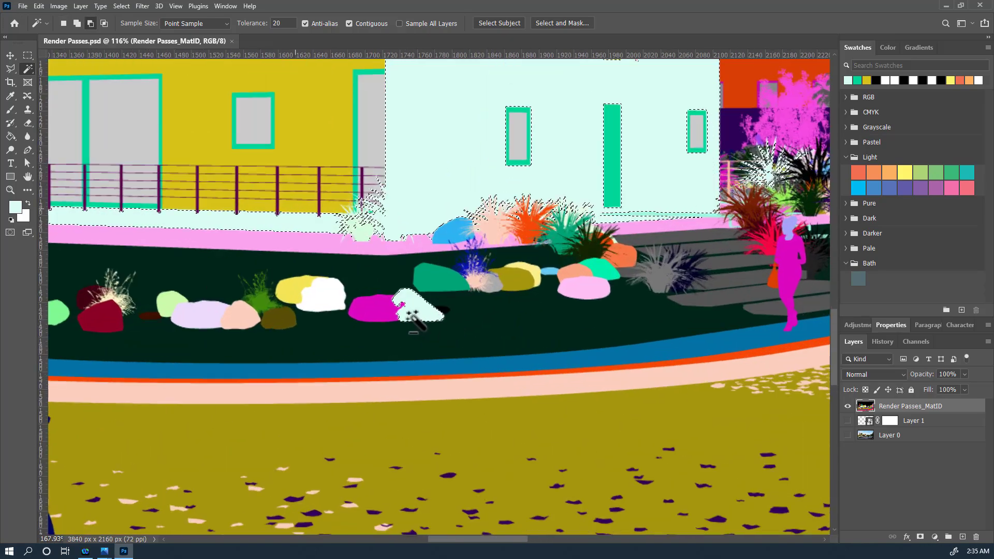
scroll(328, 293, "down", 5)
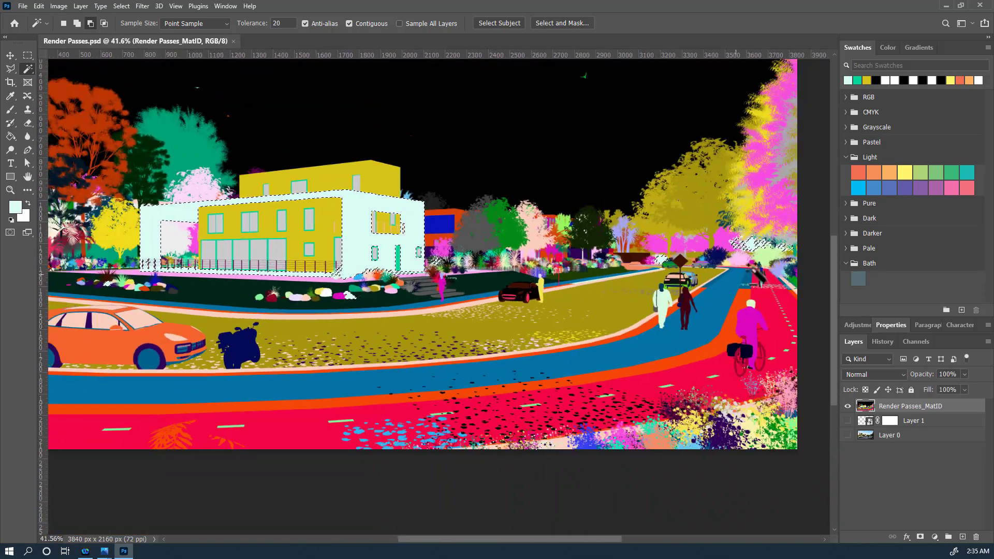
Check the wall selection against the material ID image, and hide the Render Passes_MatID layer while keeping the selection active.
scroll(762, 243, "up", 4)
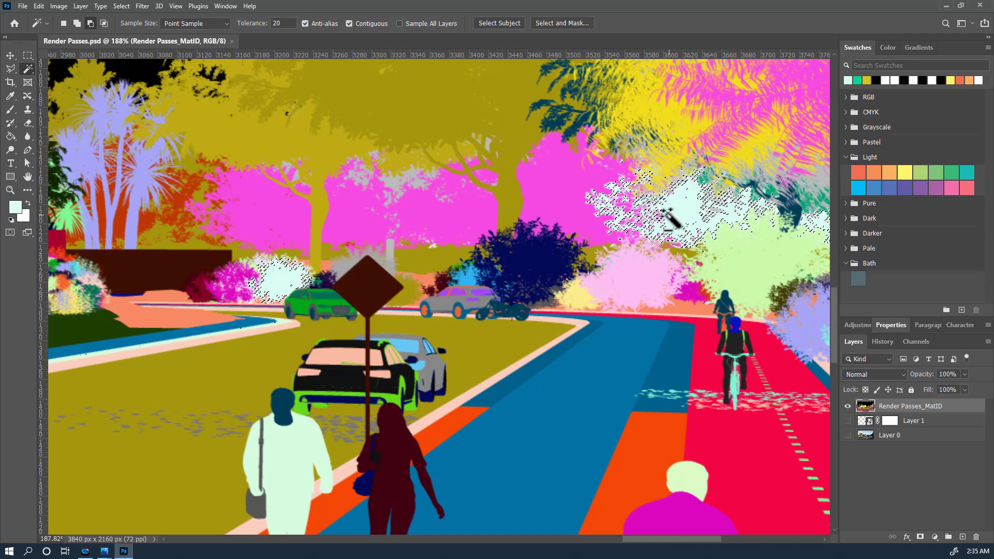
scroll(551, 231, "down", 3)
scroll(550, 227, "down", 3)
scroll(227, 272, "up", 3)
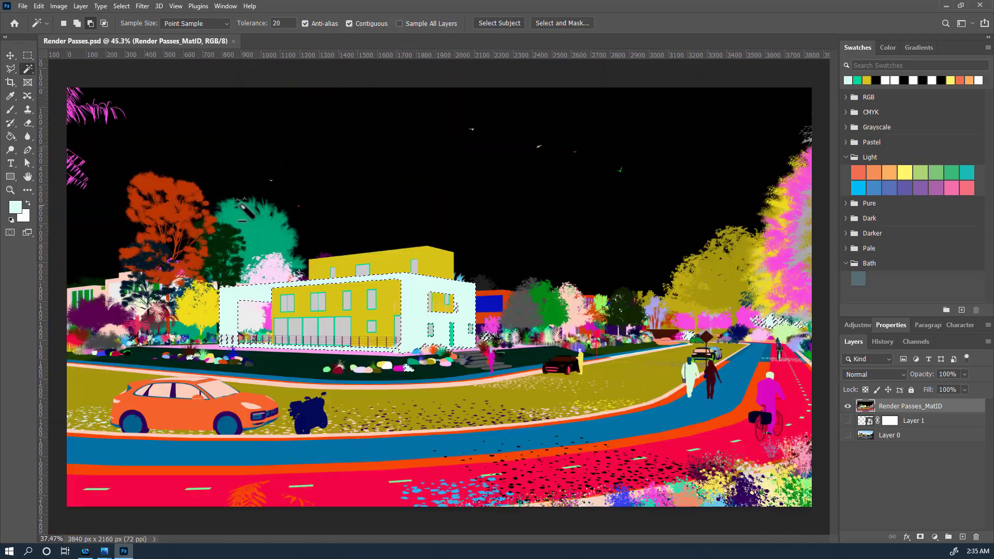
scroll(229, 273, "up", 1)
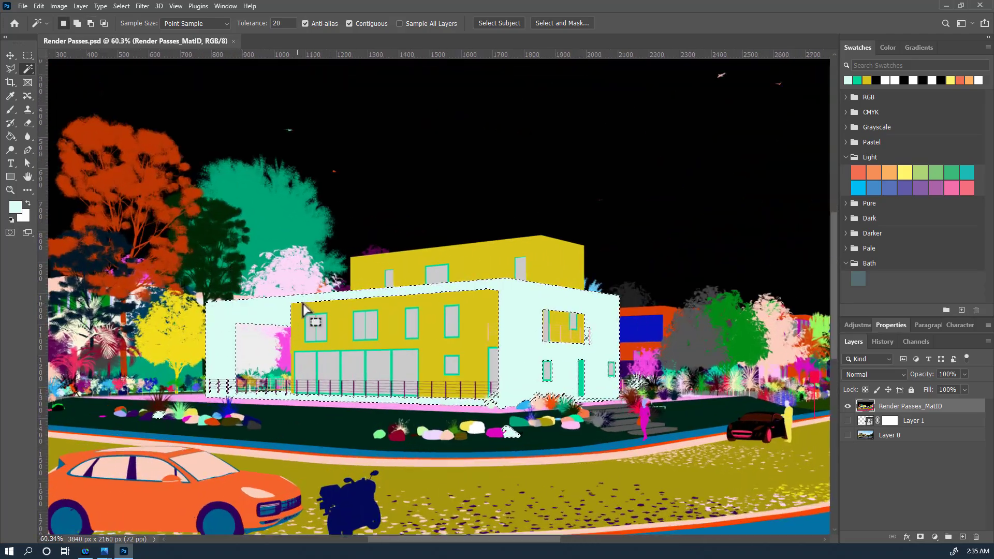
left_click(848, 405)
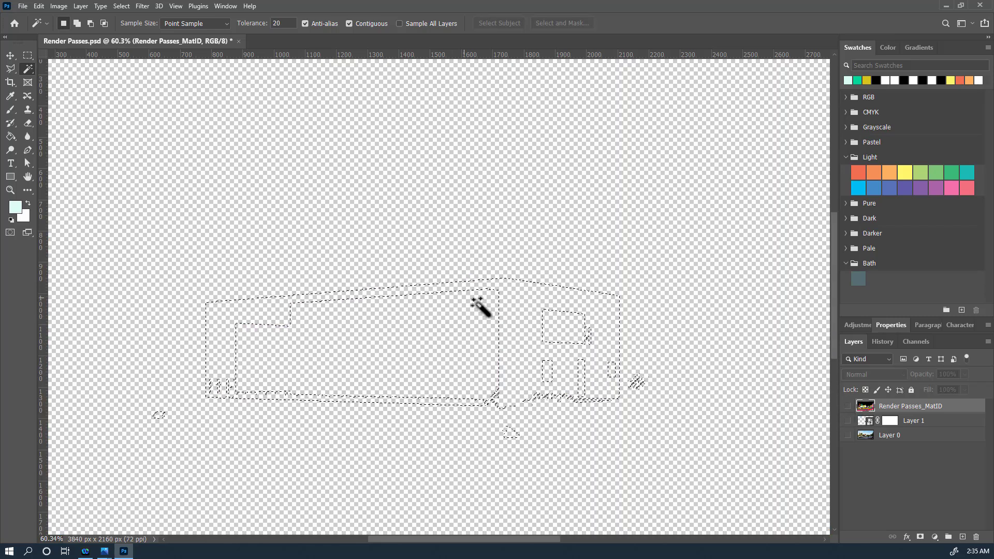
key("alt")
scroll(588, 334, "up", 3)
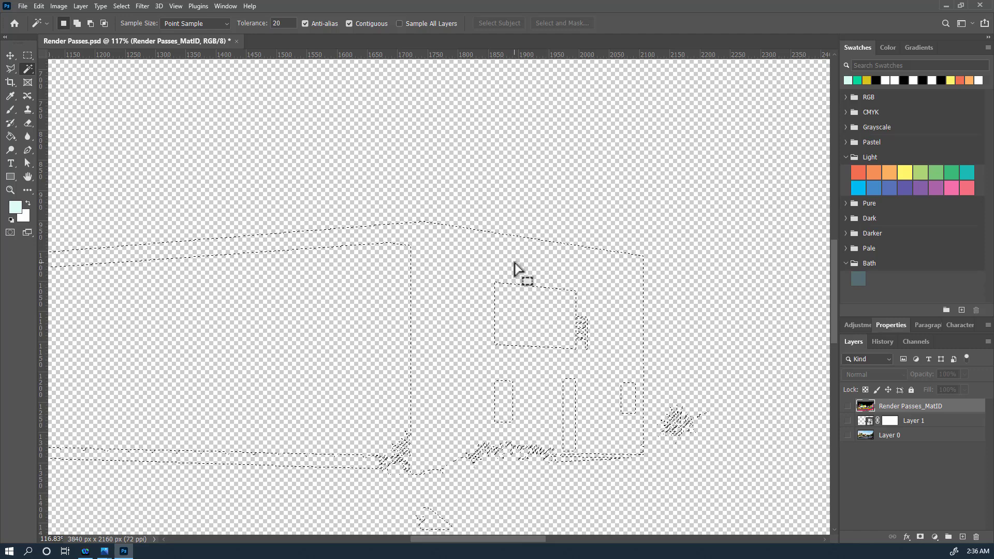
scroll(466, 256, "down", 5)
scroll(466, 266, "down", 1)
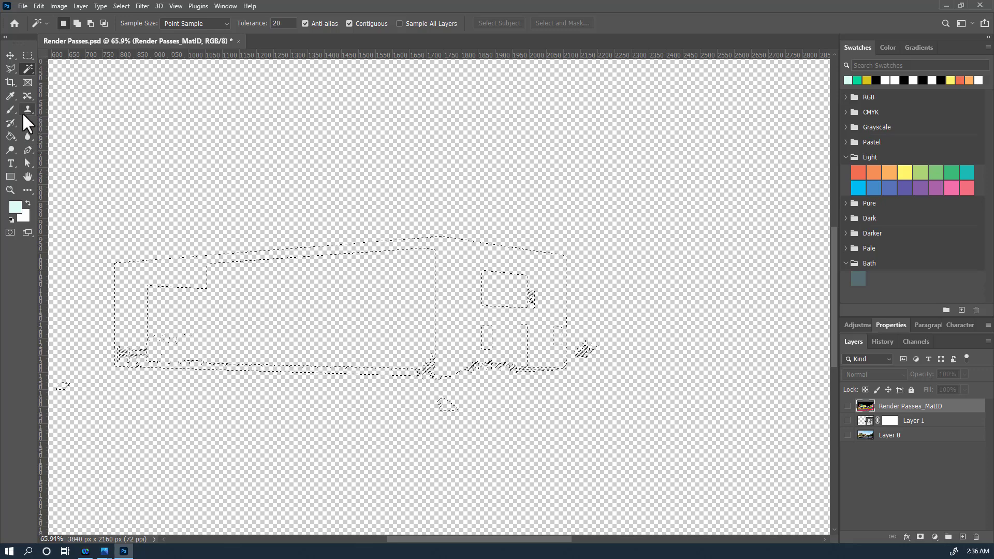
Choose the Paint Bucket, reset the colors to default black and white, and add a new top layer named Mask.
left_click(10, 137)
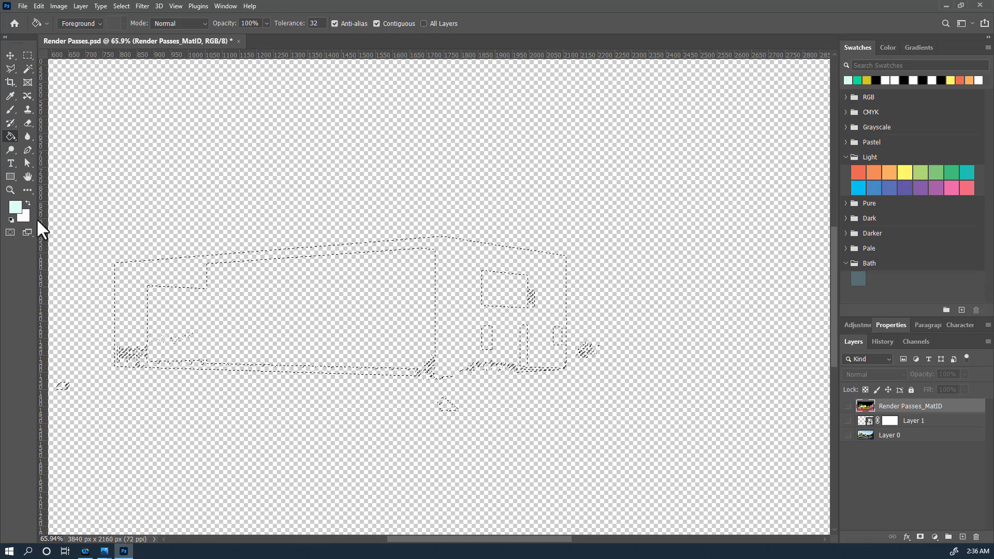
left_click(11, 220)
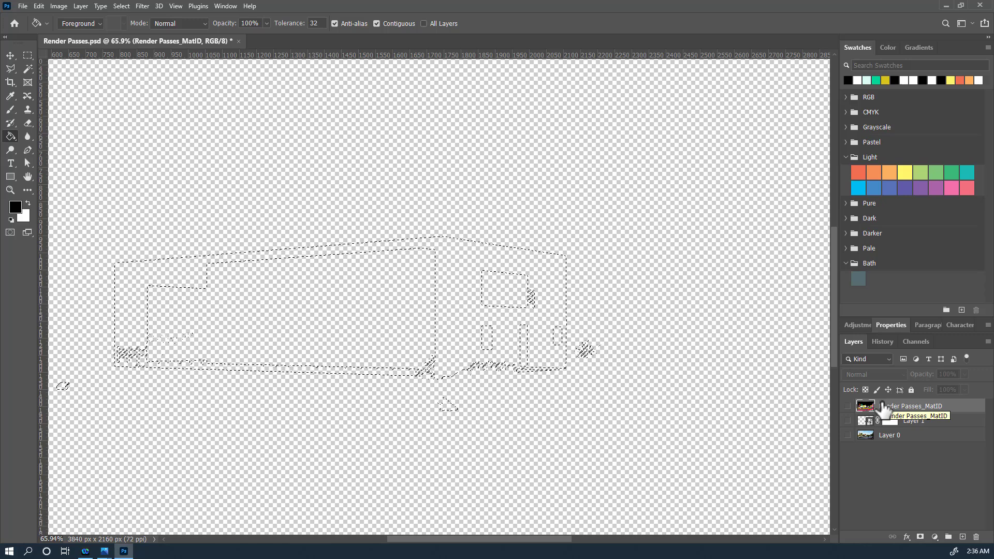
left_click(962, 537)
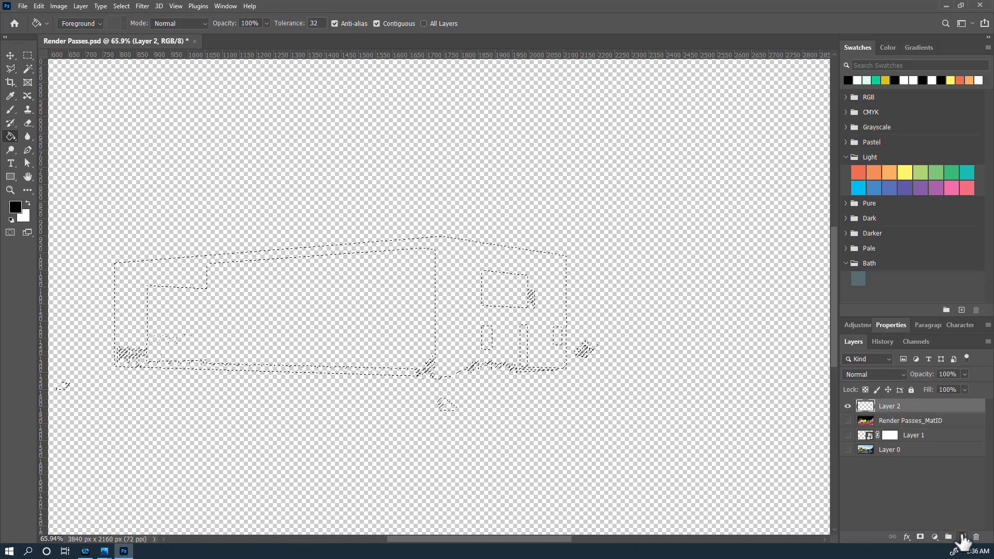
double_click(890, 407)
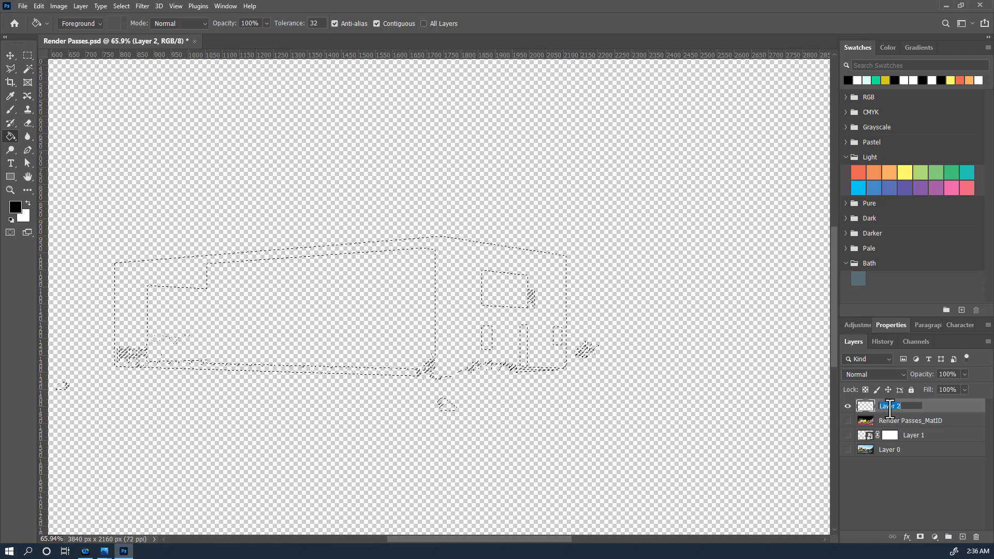
type("Mask")
key("Return")
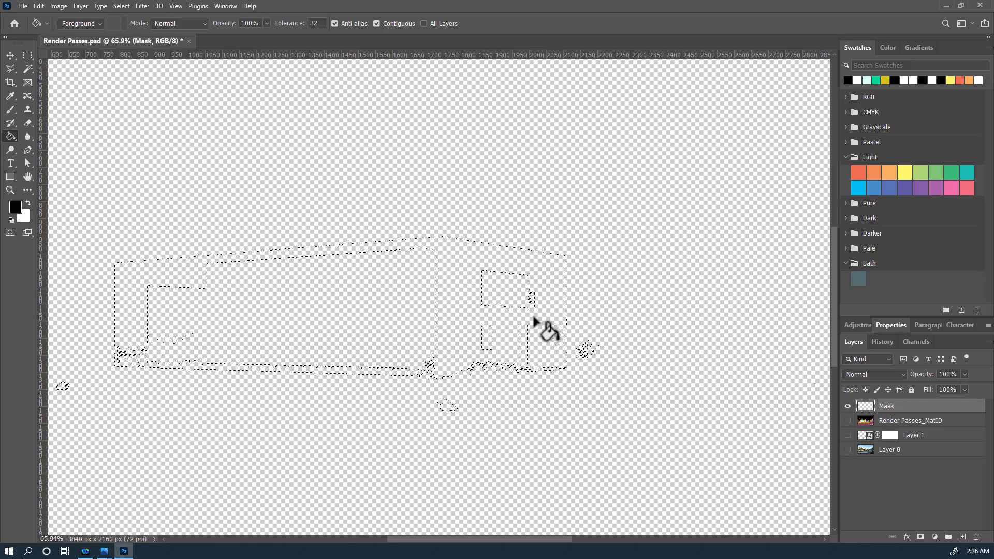
Fill the selected wall area with white on the Mask layer.
left_click(27, 203)
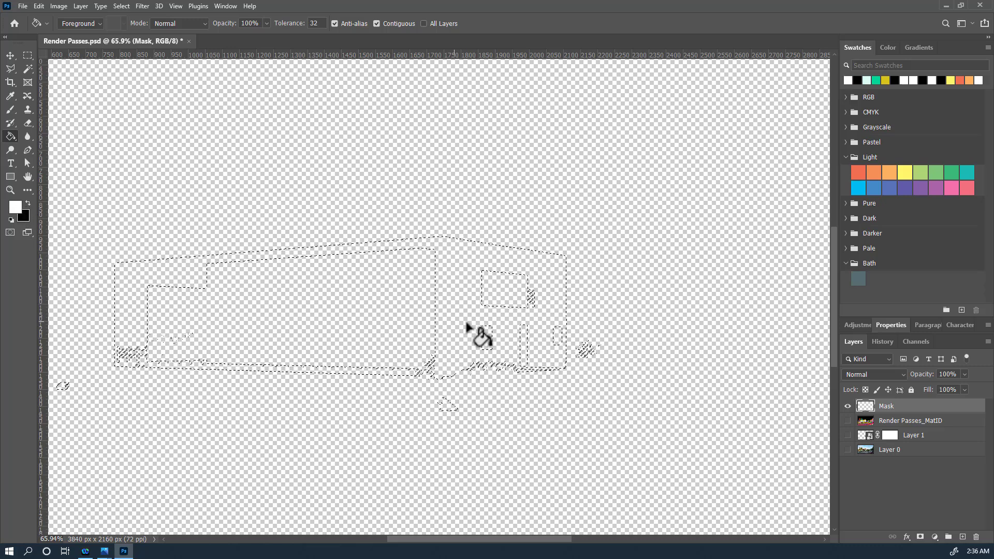
left_click(449, 284)
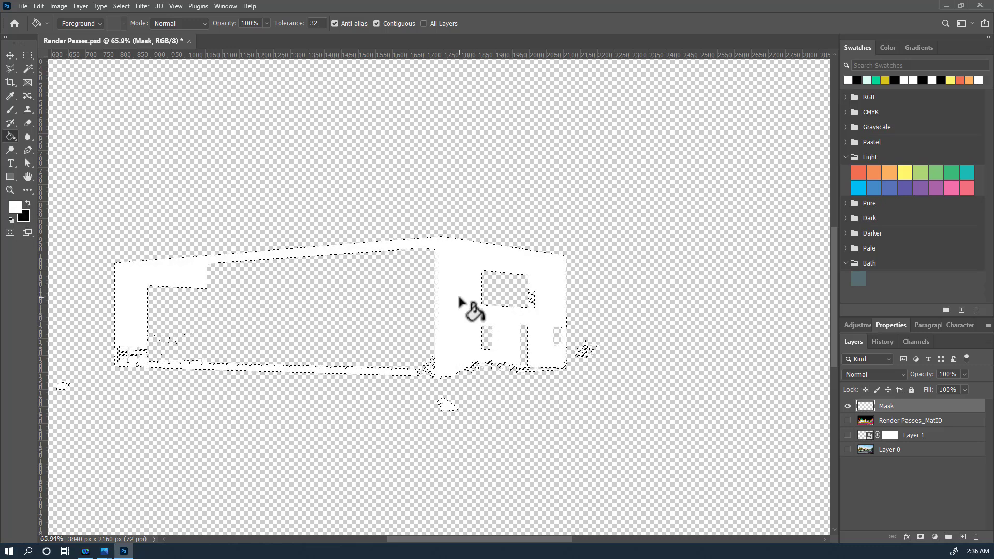
scroll(458, 282, "down", 1)
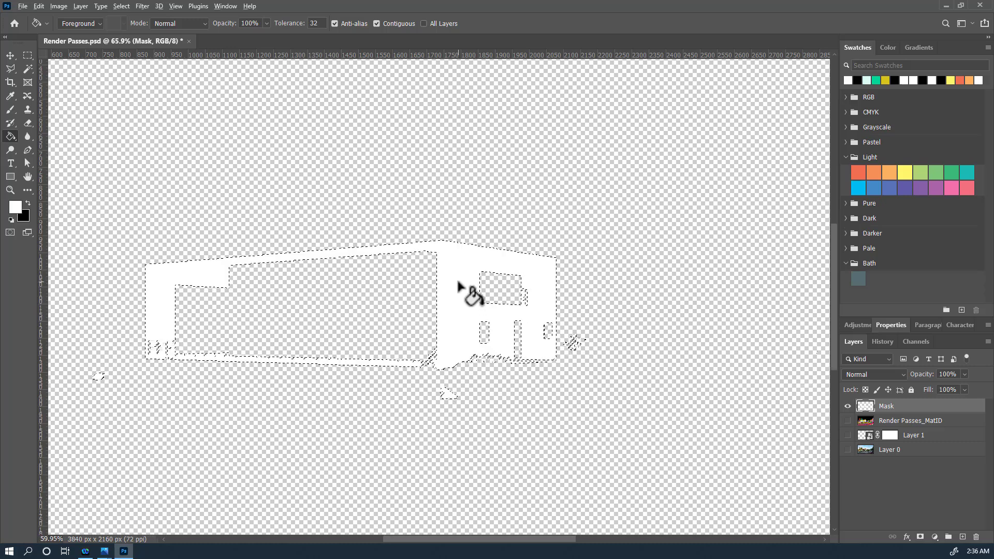
scroll(458, 282, "down", 4)
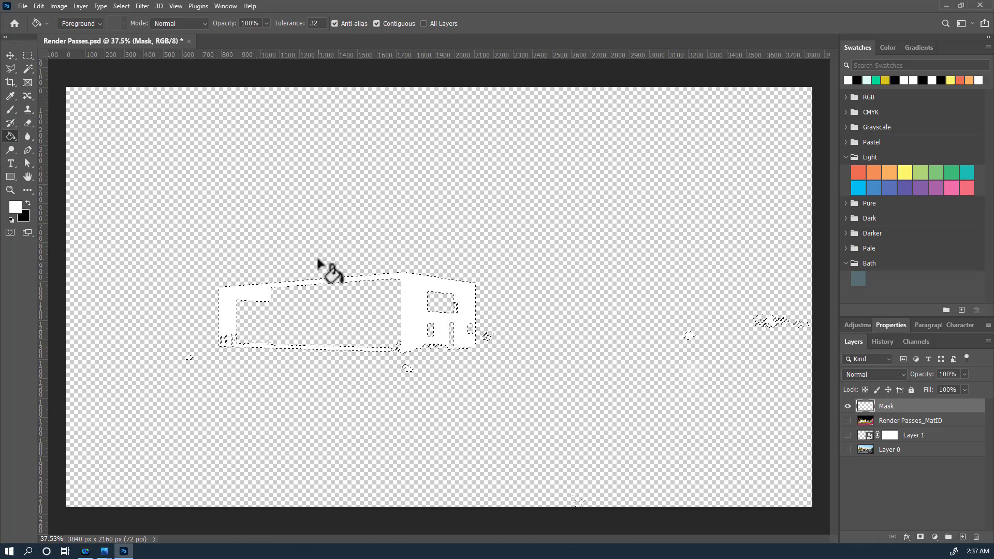
Invert the selection and fill the building's large front opening and the surrounding background with black on the Mask layer.
left_click(11, 67)
left_click(28, 54)
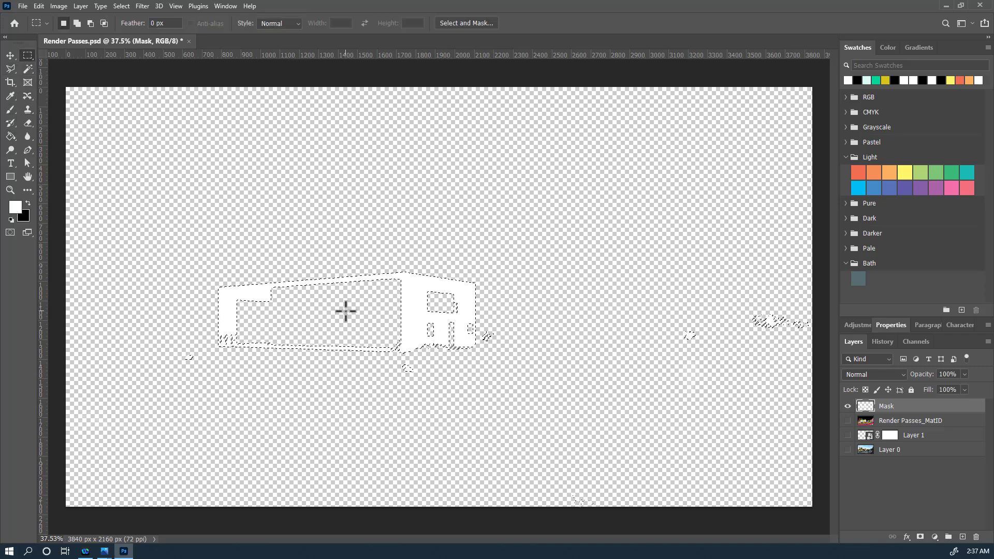
right_click(372, 287)
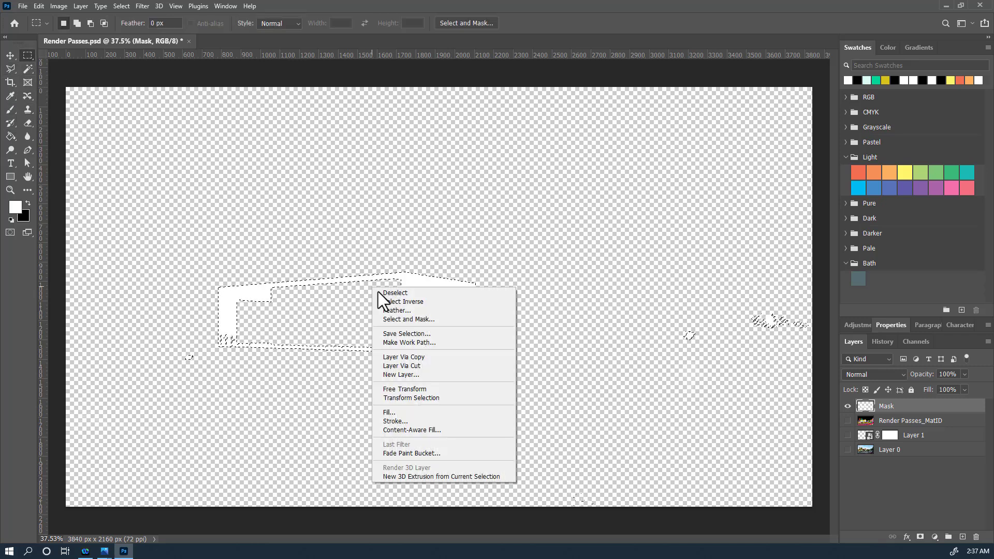
left_click(404, 303)
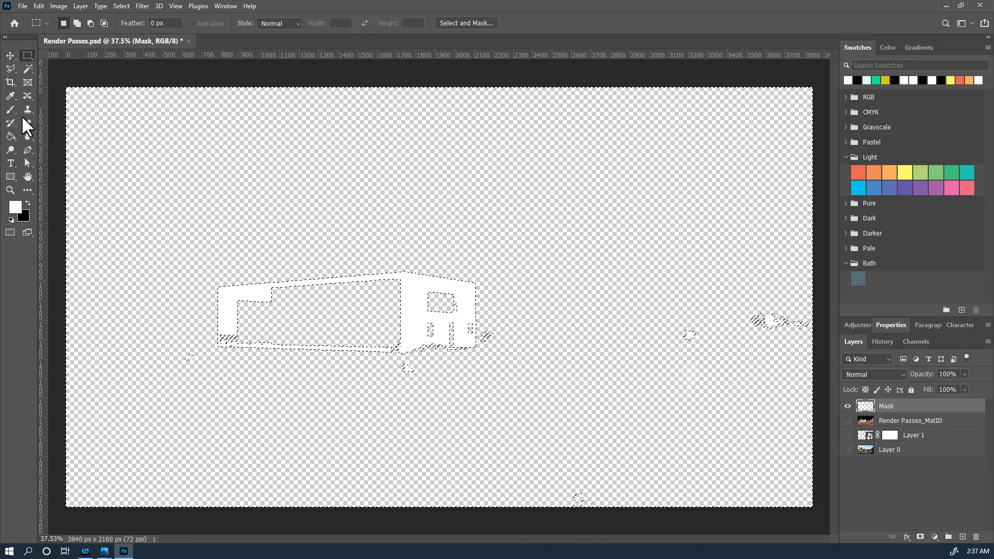
left_click(10, 137)
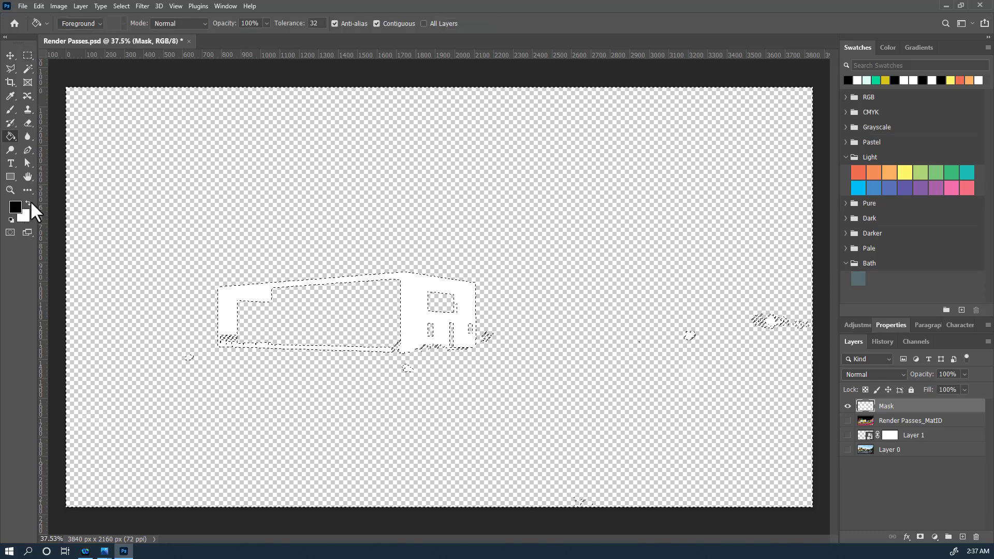
left_click(312, 316)
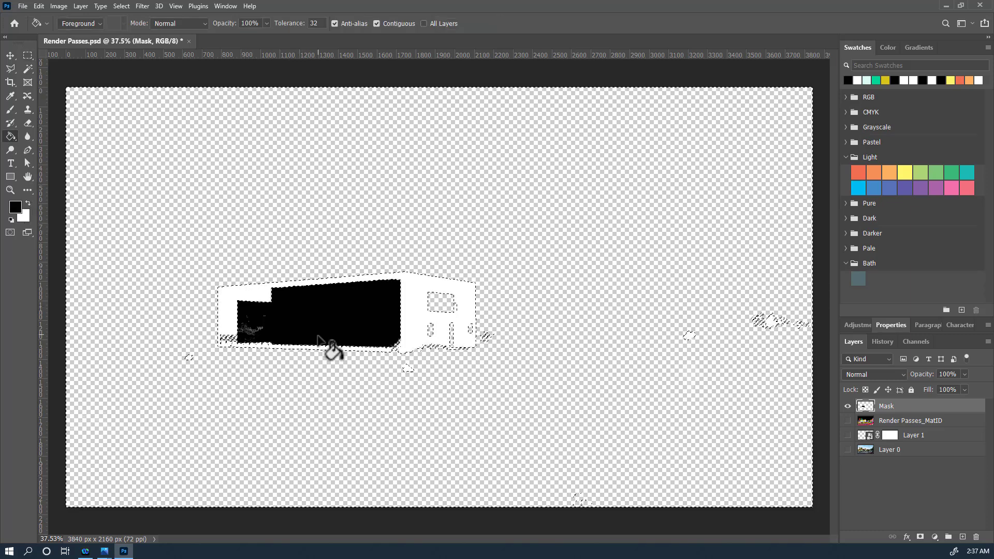
left_click(302, 371)
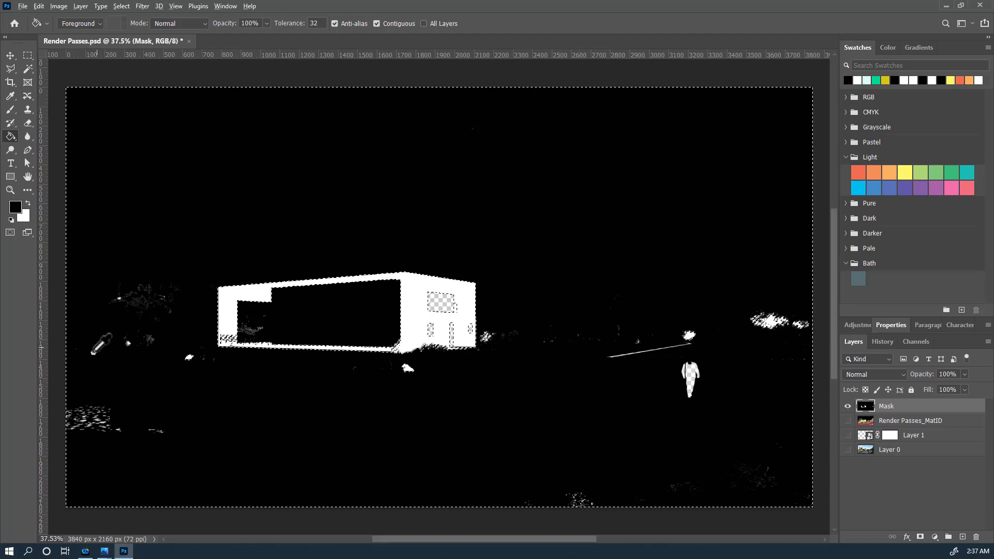
scroll(93, 386, "up", 3, "alt")
scroll(107, 396, "down", 3, "alt")
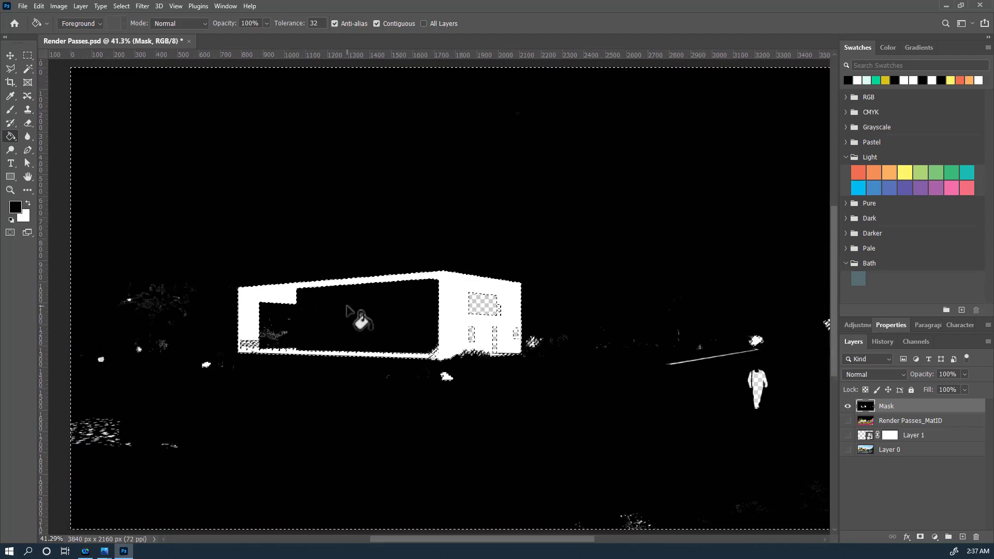
left_click(15, 65)
right_click(303, 295)
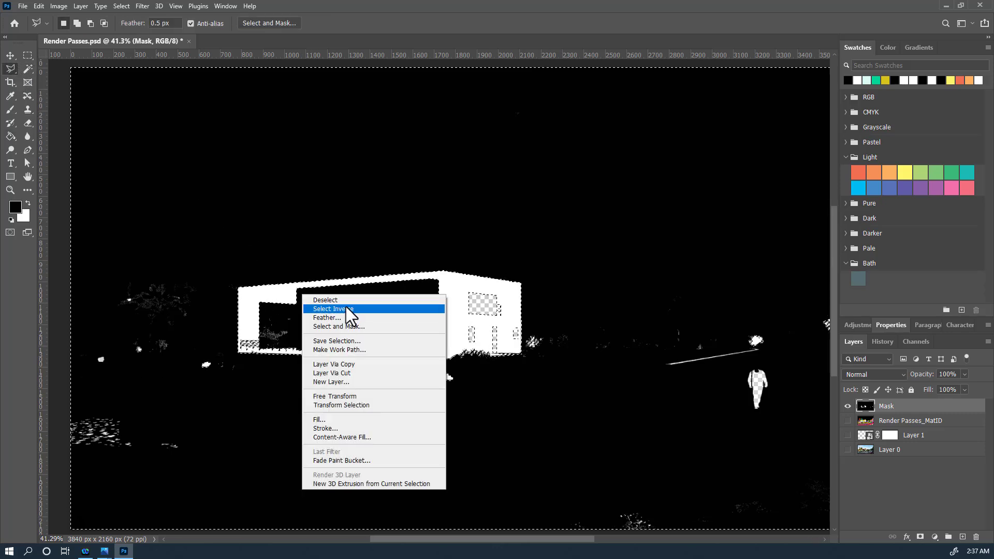
left_click(347, 300)
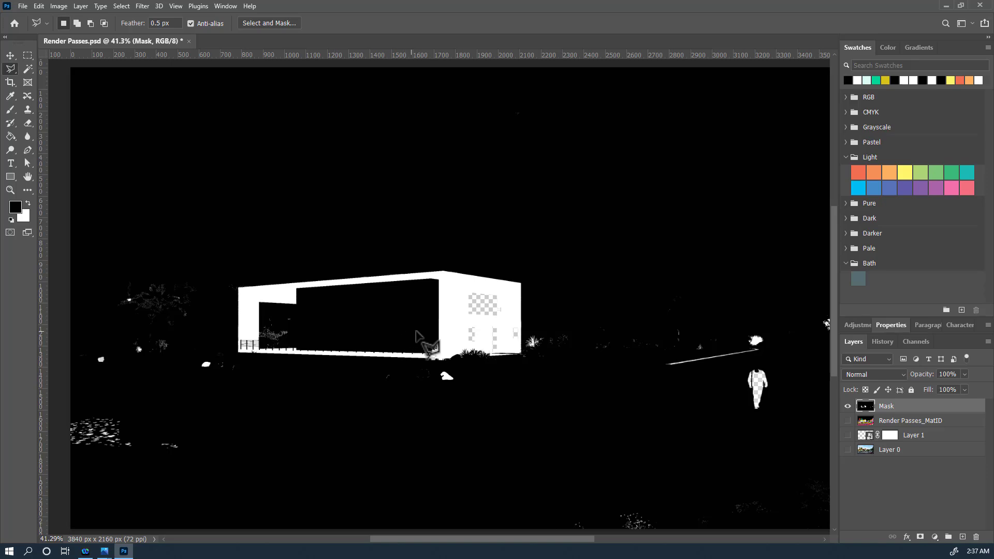
Fill the transparent upper window, door and two small lower windows on the building's side wall with black.
scroll(497, 318, "up", 4)
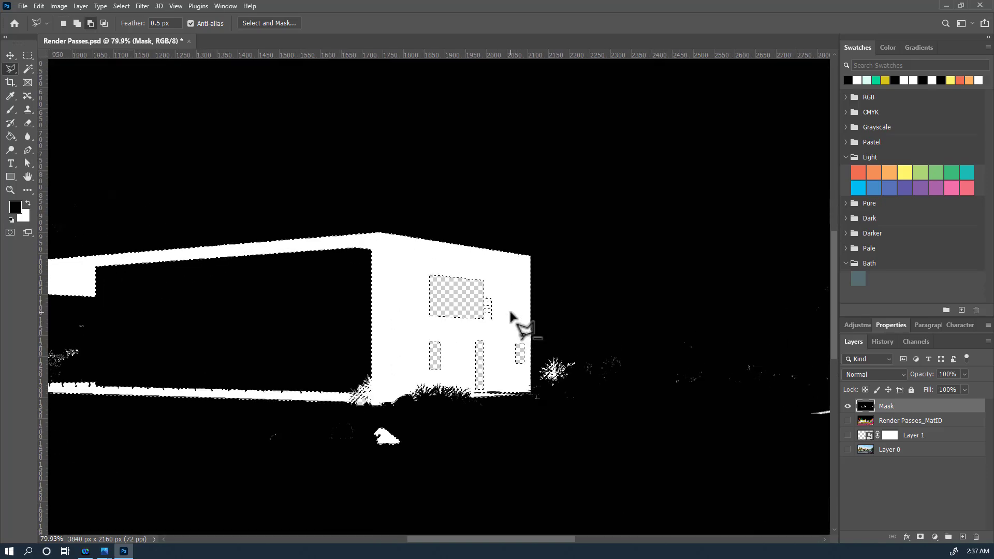
scroll(469, 315, "up", 8)
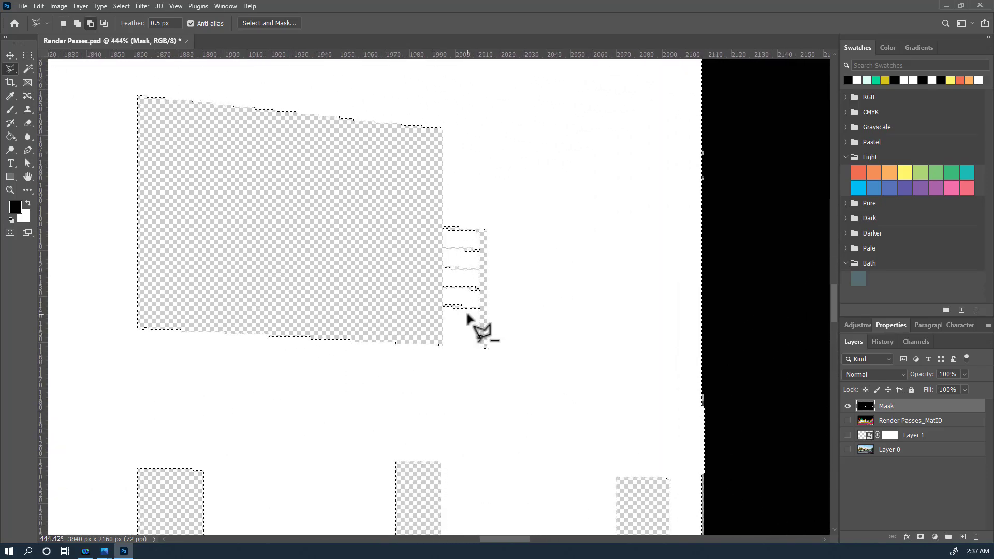
scroll(468, 315, "down", 2)
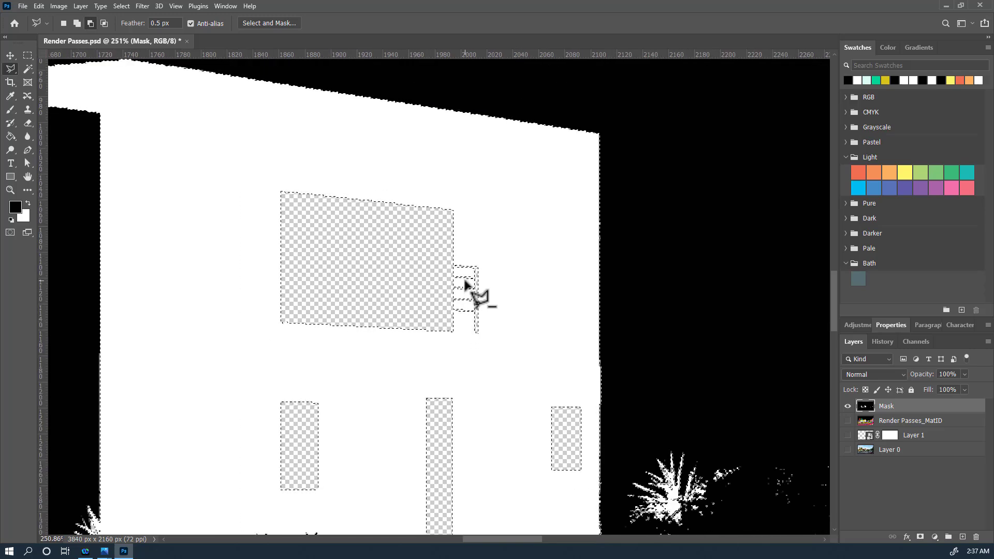
scroll(464, 307, "down", 2)
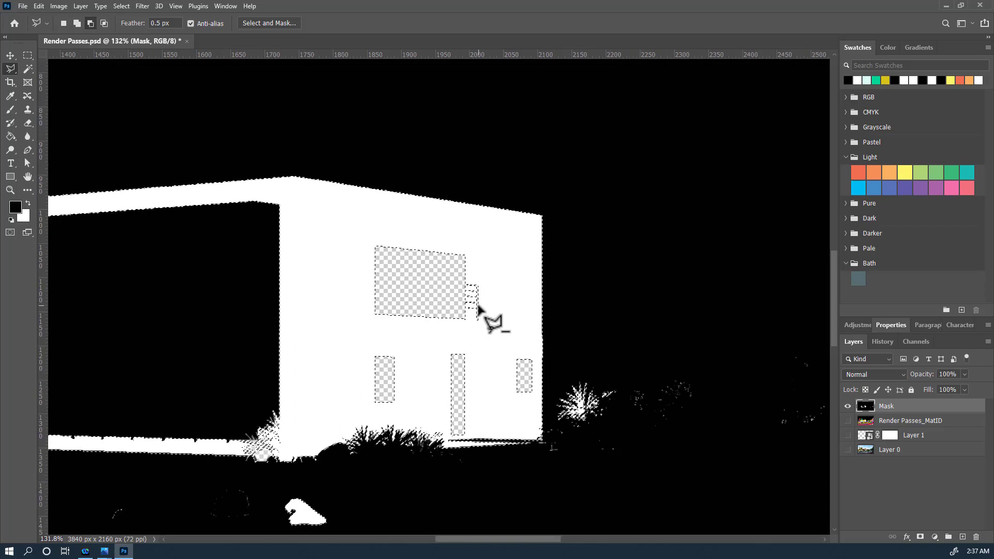
scroll(463, 310, "up", 1)
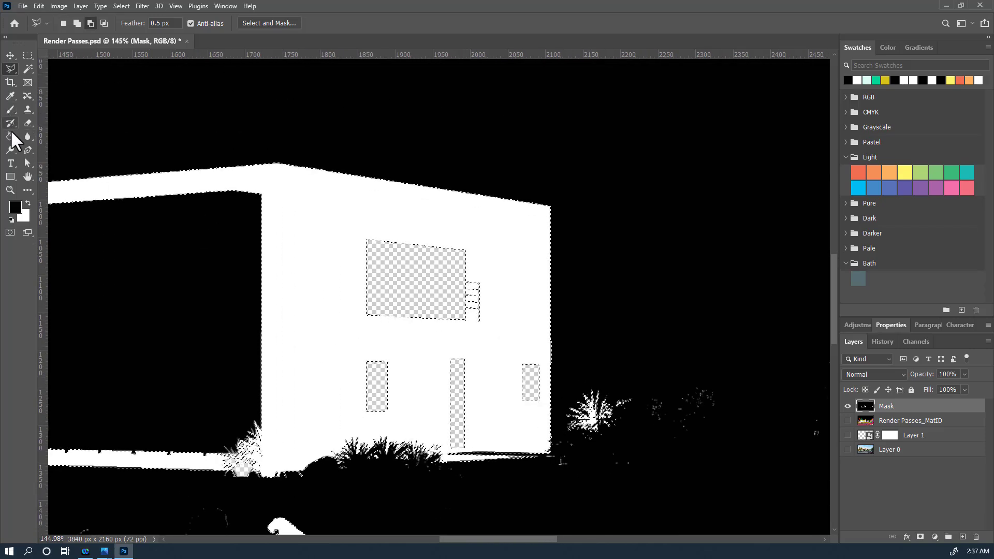
left_click(11, 136)
left_click(396, 270)
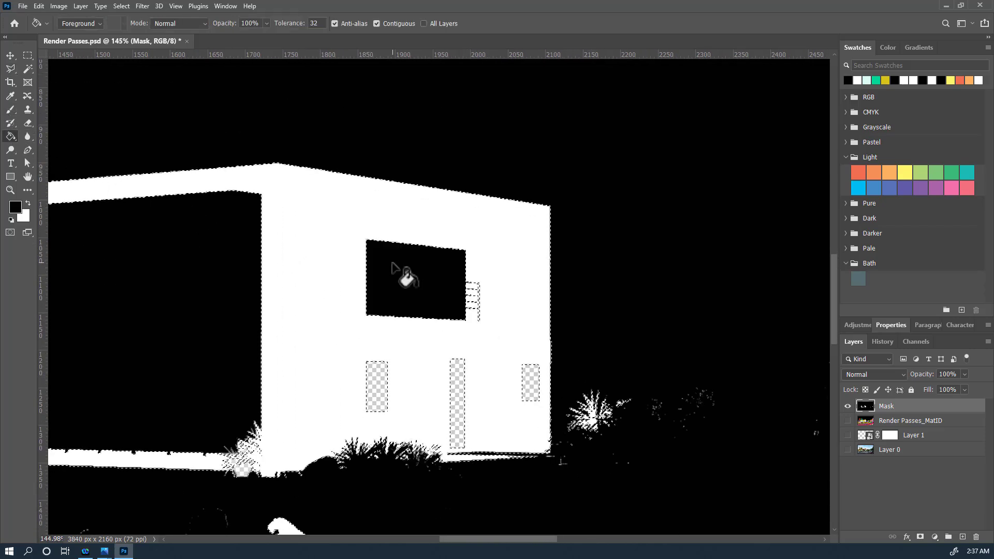
left_click(378, 386)
left_click(456, 409)
left_click(529, 387)
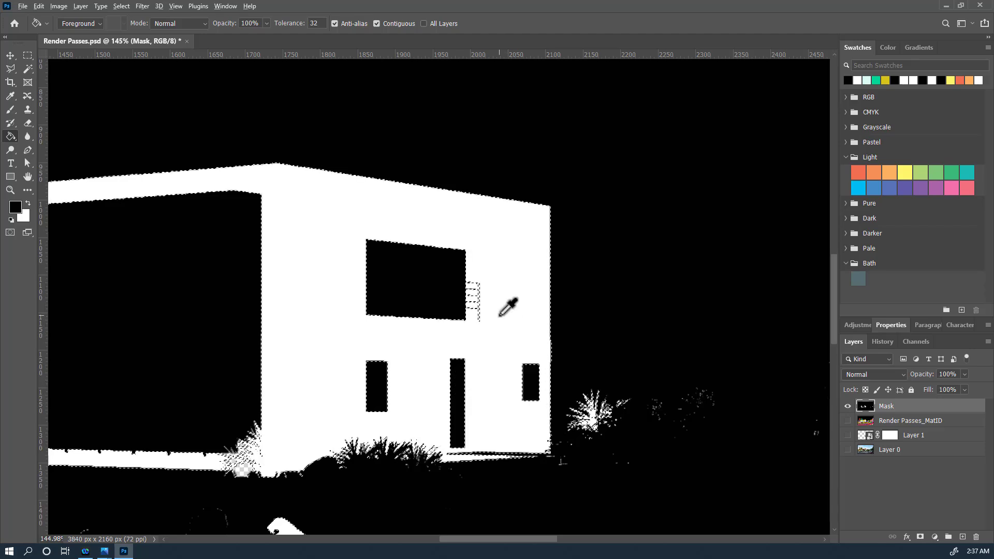
Fill the thin railing beside the upper window with black and clear the selection on the Mask layer.
scroll(489, 308, "up", 3)
scroll(456, 298, "up", 5)
left_click(445, 309)
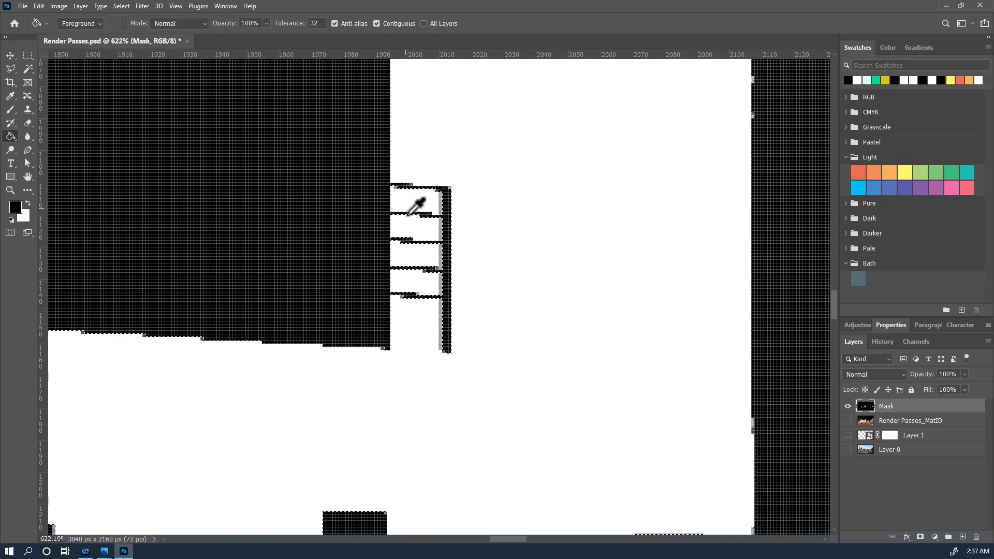
scroll(417, 205, "down", 15)
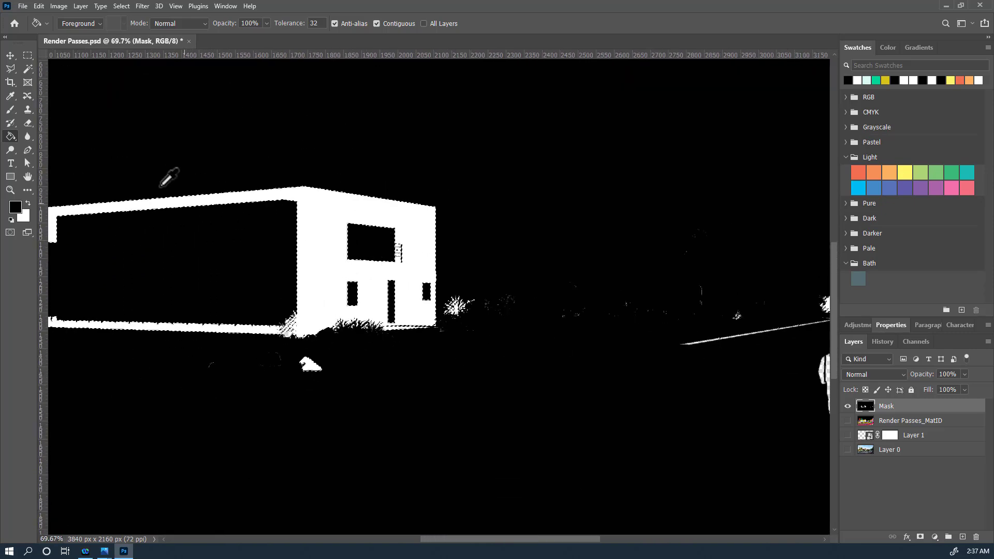
left_click(12, 69)
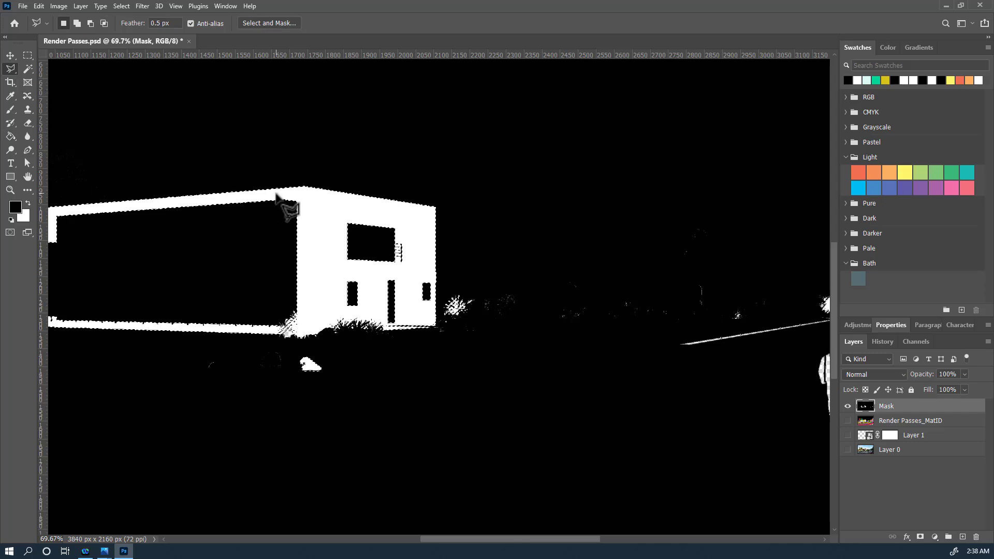
right_click(275, 196)
left_click(293, 203)
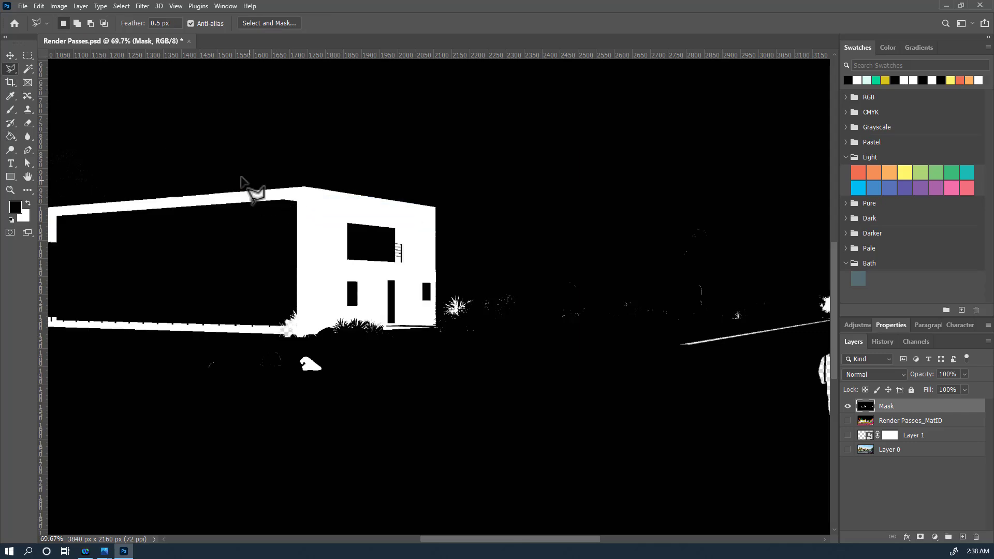
Paint black with a 250 px brush over the stray plants, thin line, figure and foreground specks beside the building on the Mask layer.
left_click(10, 110)
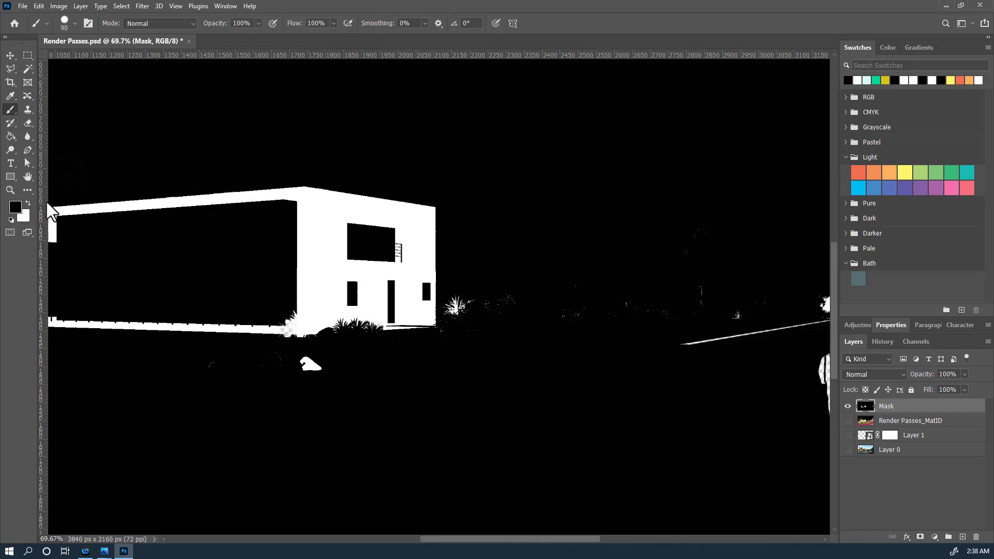
key("bracketright")
key("bracketright")
key("bracketright")
key("bracketright")
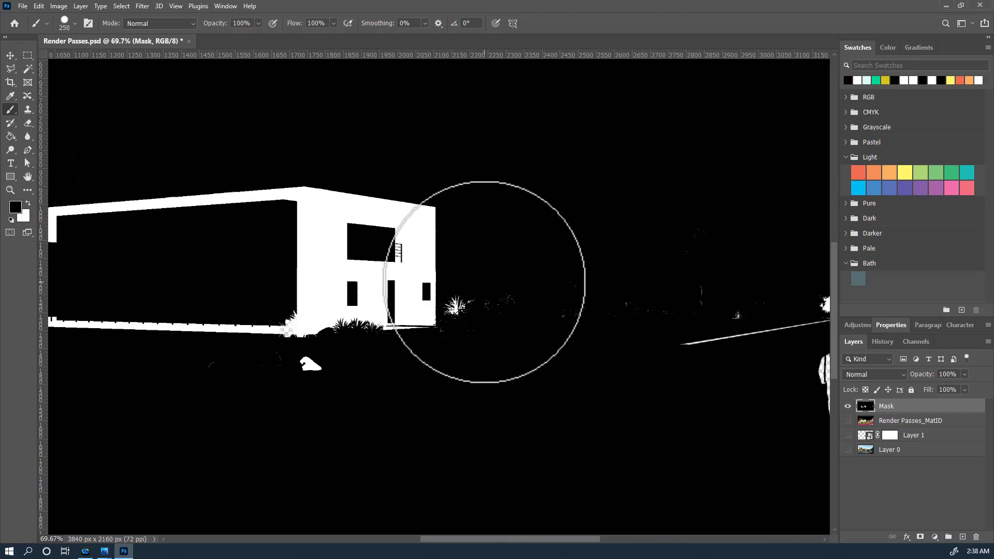
left_click_drag(493, 289, 486, 343)
left_click_drag(666, 344, 577, 299)
scroll(591, 298, "down", 4)
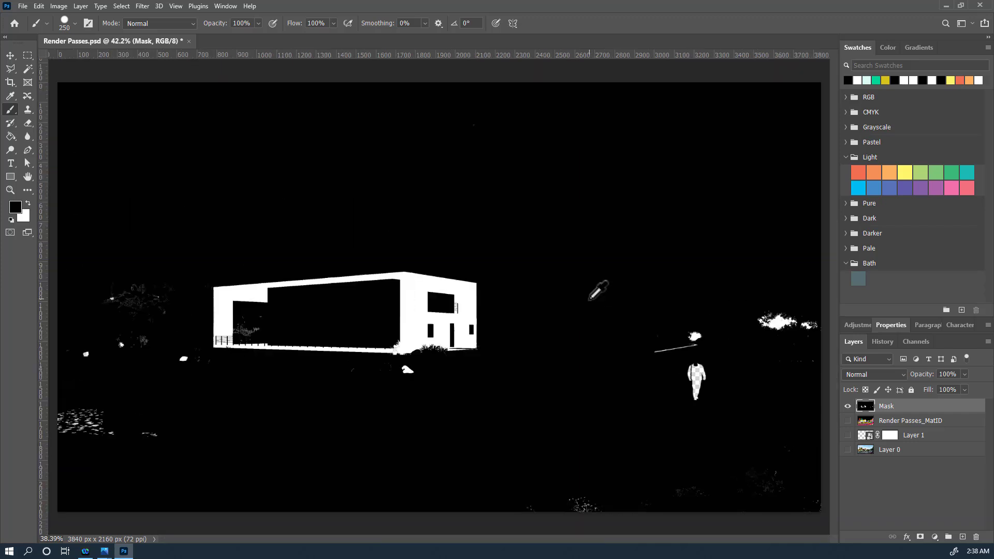
mouse_move(662, 282)
left_mouse_down()
mouse_move(662, 396)
mouse_move(595, 319)
mouse_move(636, 375)
left_mouse_up()
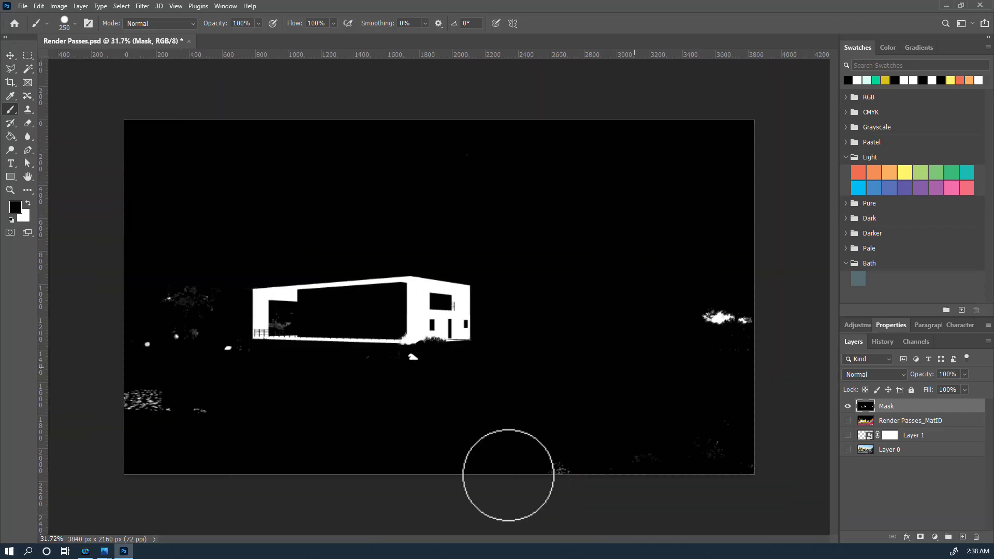
left_click_drag(509, 475, 685, 480)
Enlarge the brush to 800 px and paint black over the remaining stray white areas on both sides of and below the building.
key("bracketright")
key("bracketright")
key("bracketright")
key("bracketright")
key("bracketright")
key("bracketright")
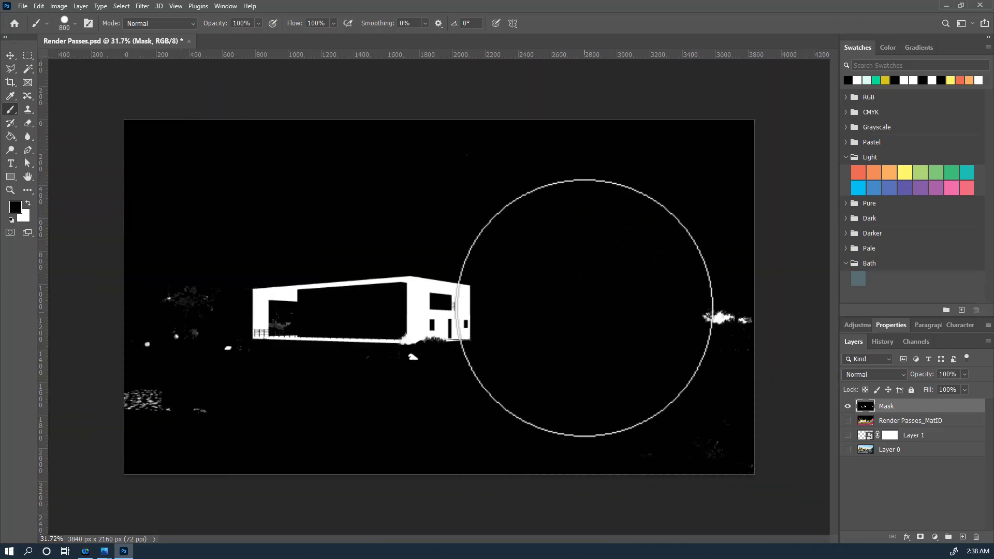
left_click_drag(750, 516, 715, 444)
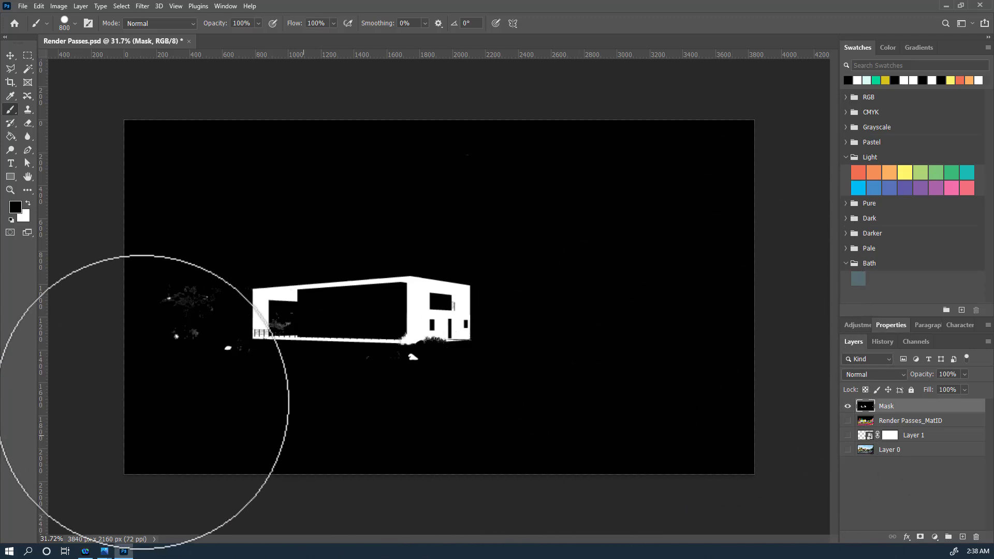
left_click_drag(145, 422, 187, 244)
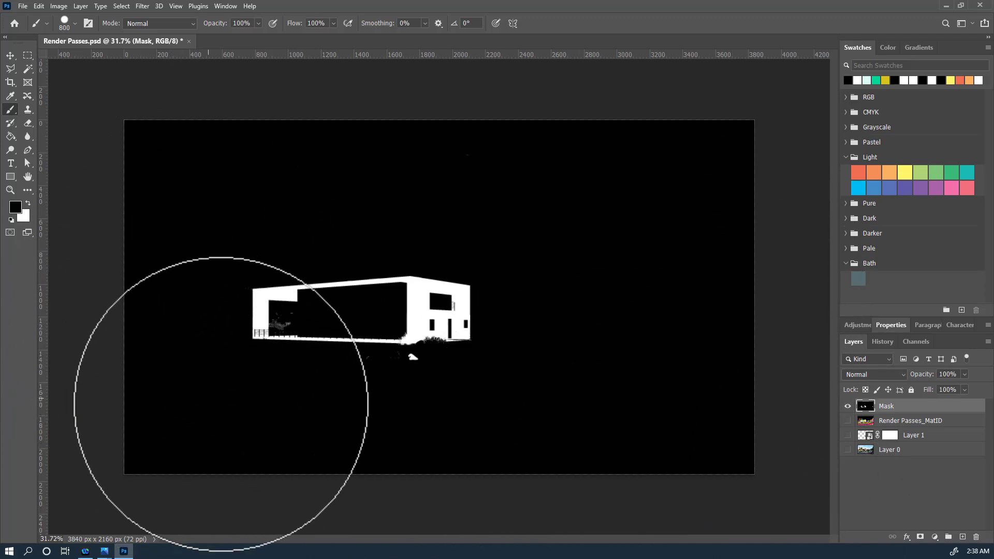
left_click_drag(415, 441, 410, 435)
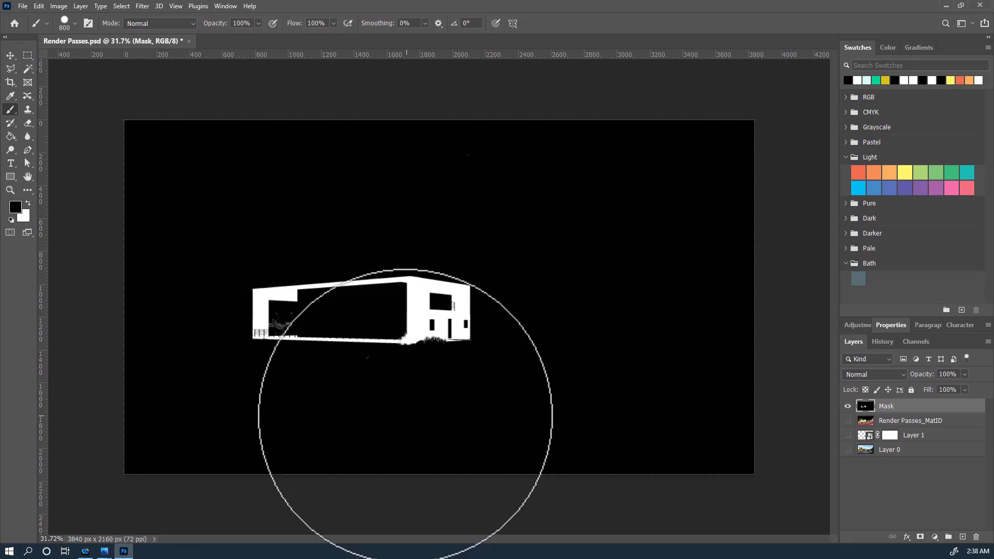
Reduce the brush to 70 px and paint black over the foliage specks inside the building's front opening.
key("bracketleft")
key("bracketleft")
key("bracketleft")
key("bracketleft")
key("bracketleft")
key("bracketleft")
key("bracketleft")
key("bracketleft")
key("bracketleft")
key("bracketleft")
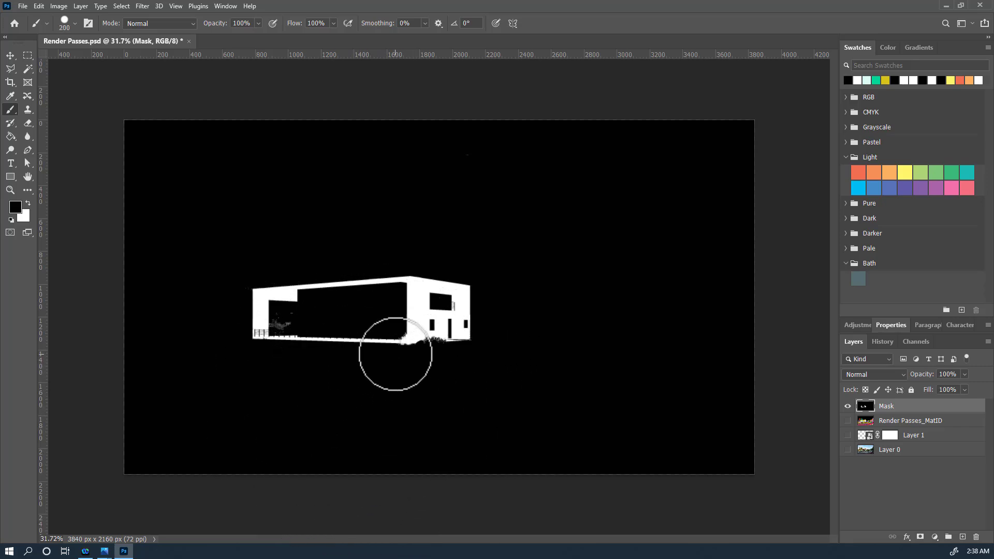
scroll(321, 323, "up", 6)
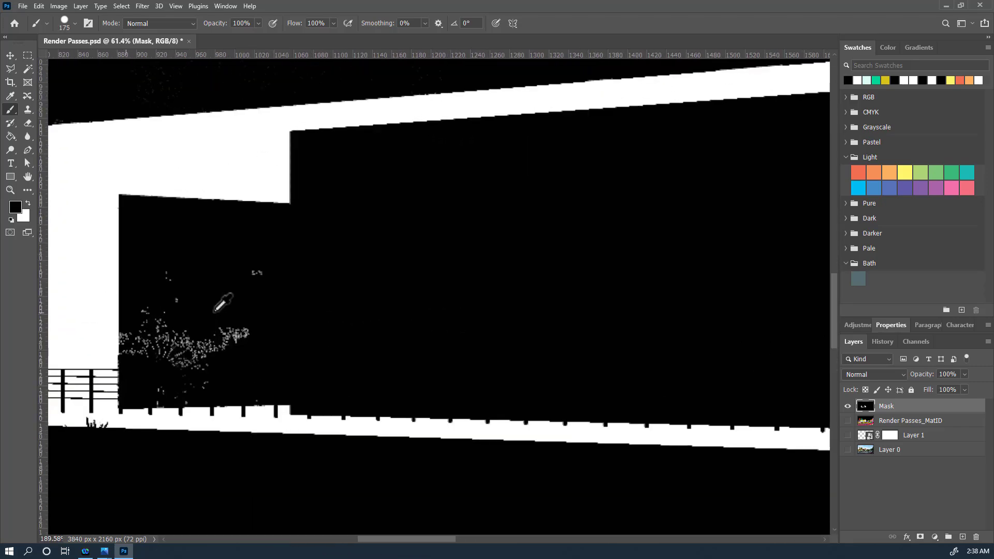
left_click(285, 316)
key("ctrl+z")
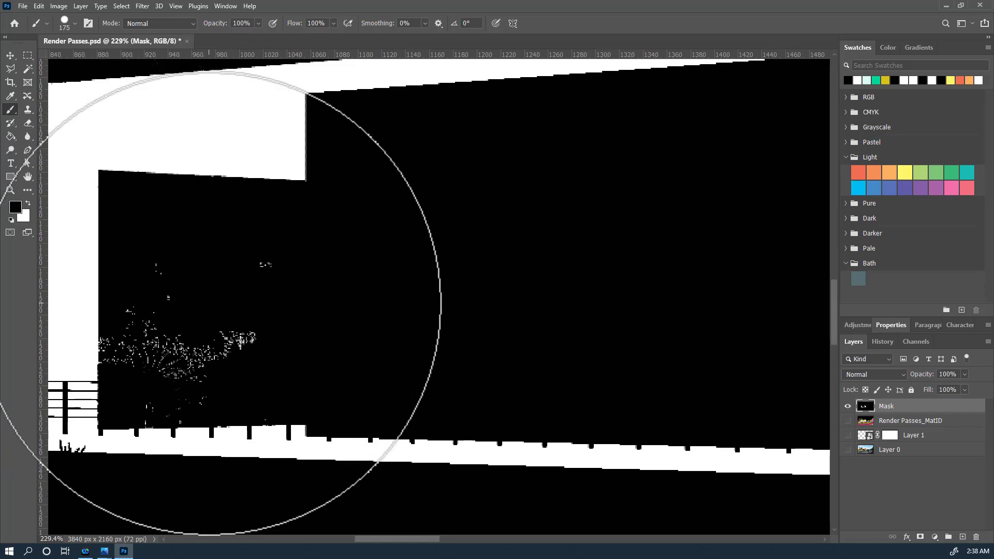
key("bracketleft")
key("bracketleft")
key("bracketleft")
key("bracketleft")
key("bracketleft")
key("bracketleft")
mouse_move(293, 273)
left_mouse_down()
mouse_move(225, 278)
mouse_move(183, 295)
mouse_move(171, 281)
mouse_move(144, 325)
mouse_move(142, 360)
mouse_move(213, 368)
mouse_move(283, 356)
mouse_move(200, 355)
left_mouse_up()
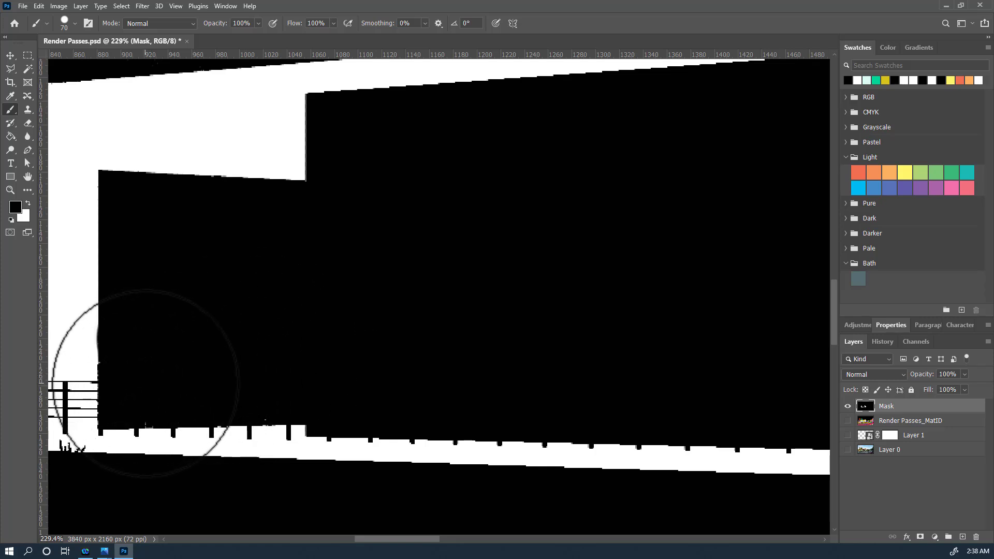
Inspect the cleaned mask around the building and toggle the visibility of Mask and Layer 1 to compare it with the artwork.
scroll(317, 326, "down", 5)
scroll(603, 311, "up", 3)
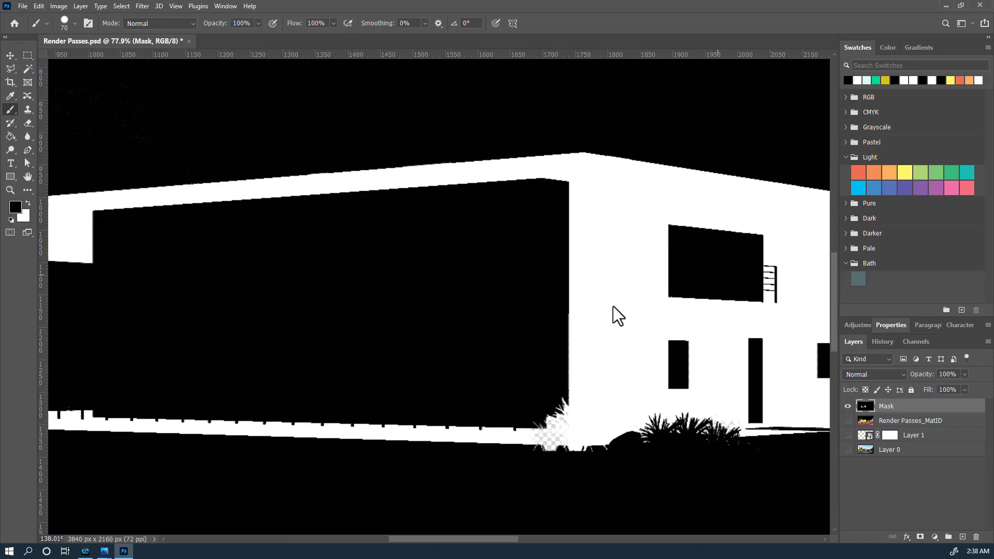
left_click_drag(552, 297, 337, 278)
left_click_drag(515, 324, 411, 291)
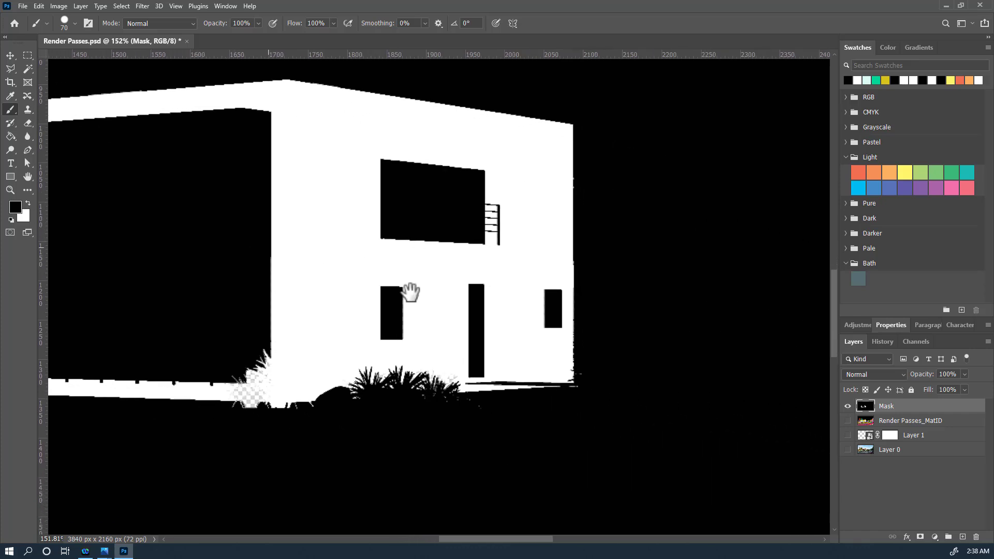
scroll(461, 283, "down", 2)
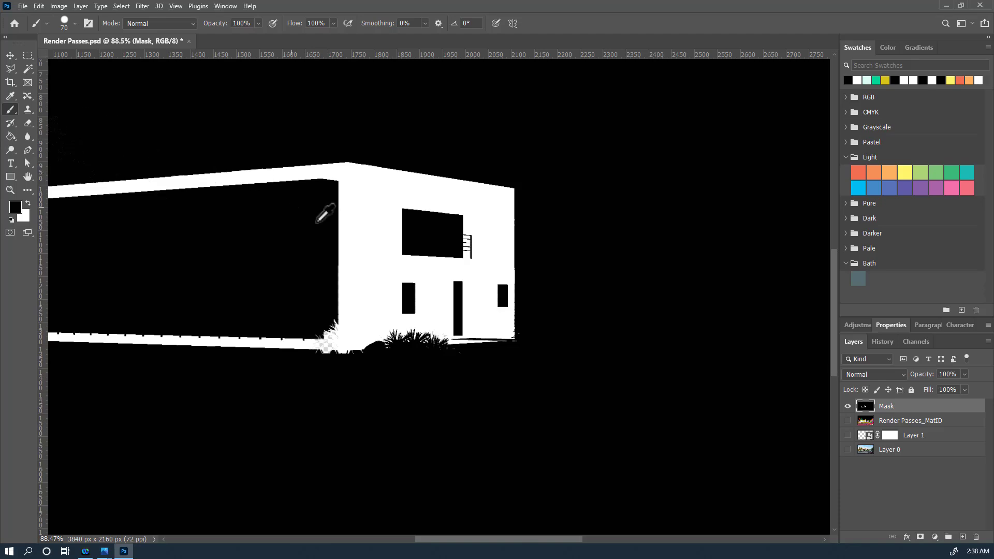
scroll(318, 221, "down", 1)
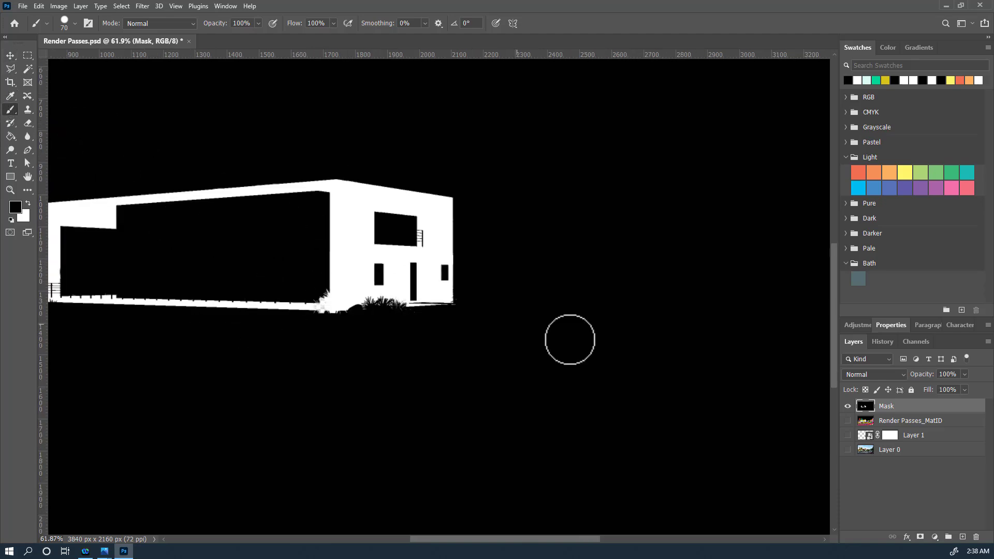
left_click(847, 407)
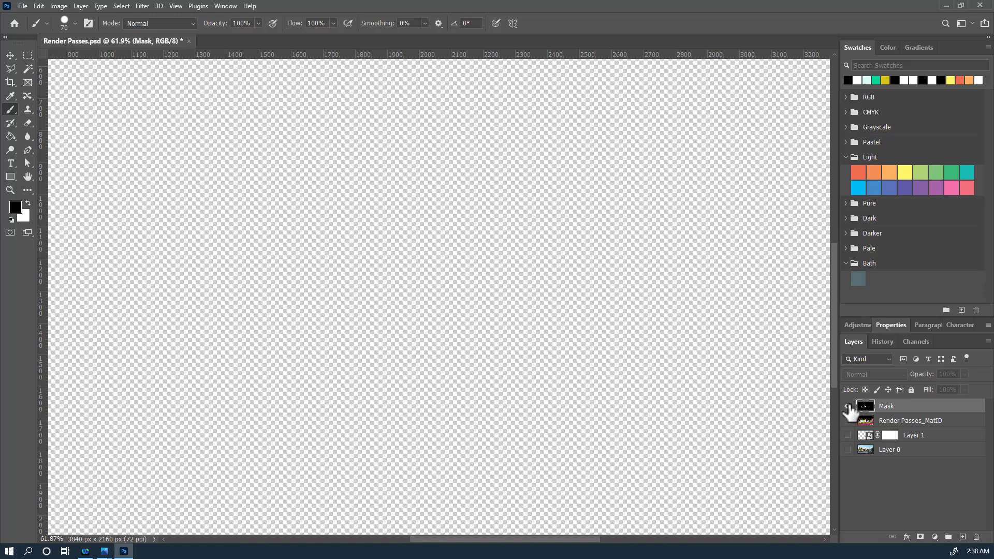
left_click(847, 406)
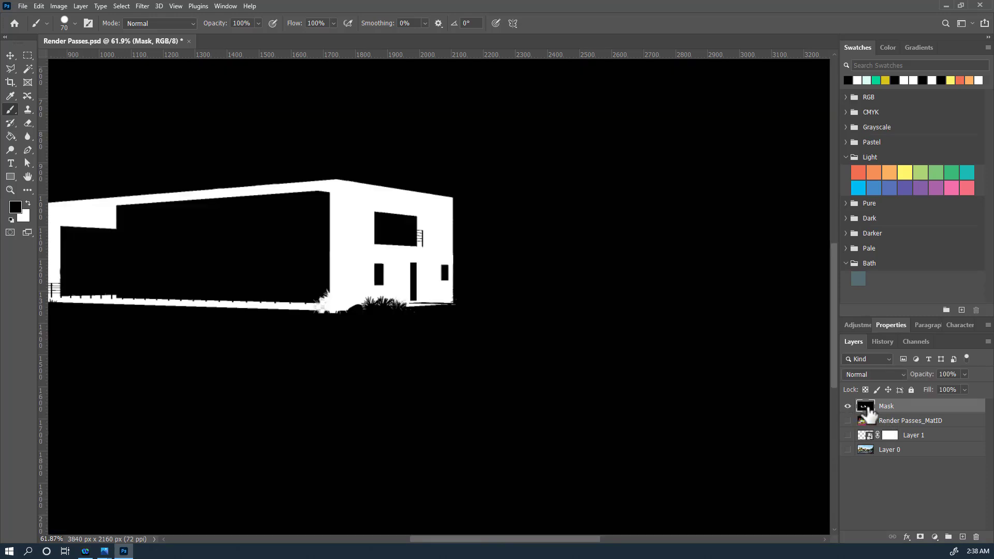
left_click(889, 437)
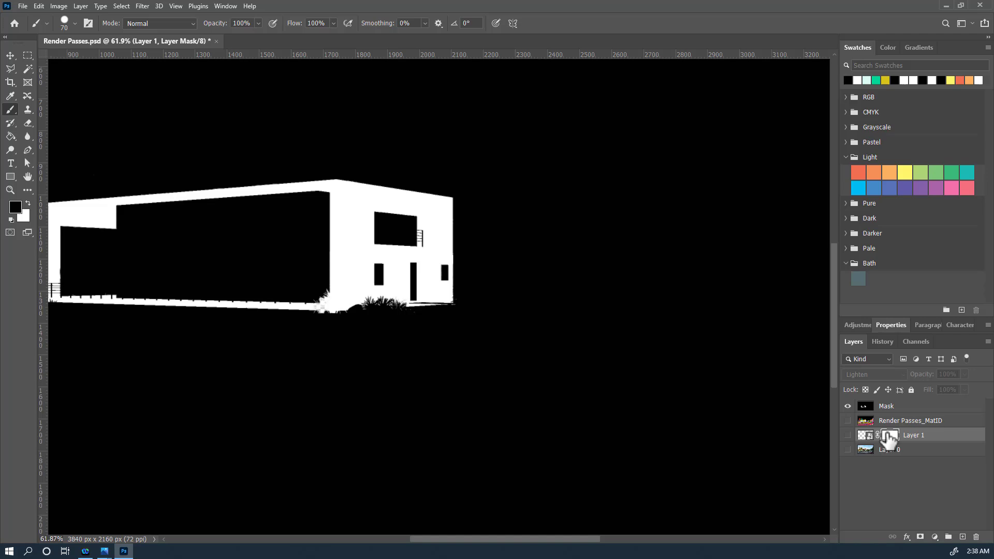
left_click(846, 435)
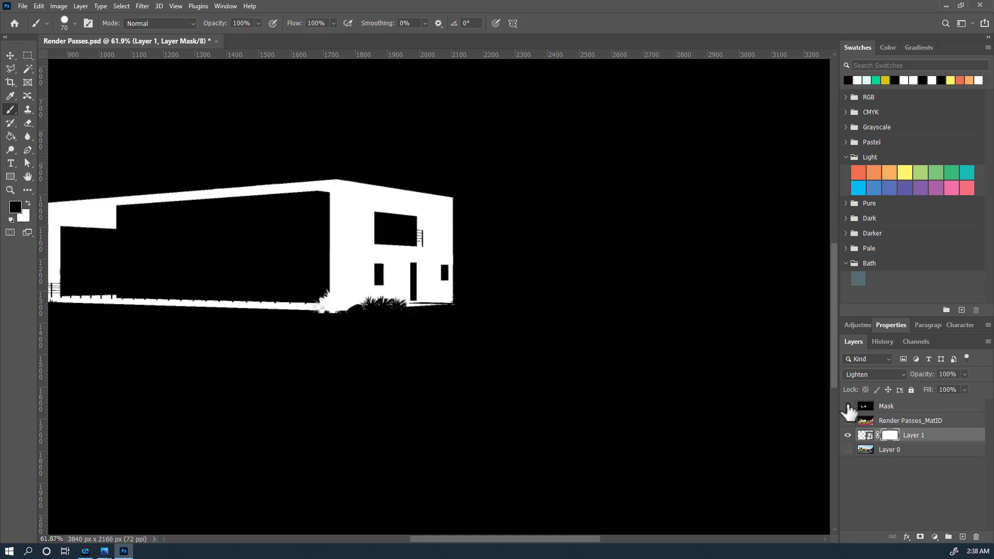
left_click(847, 406)
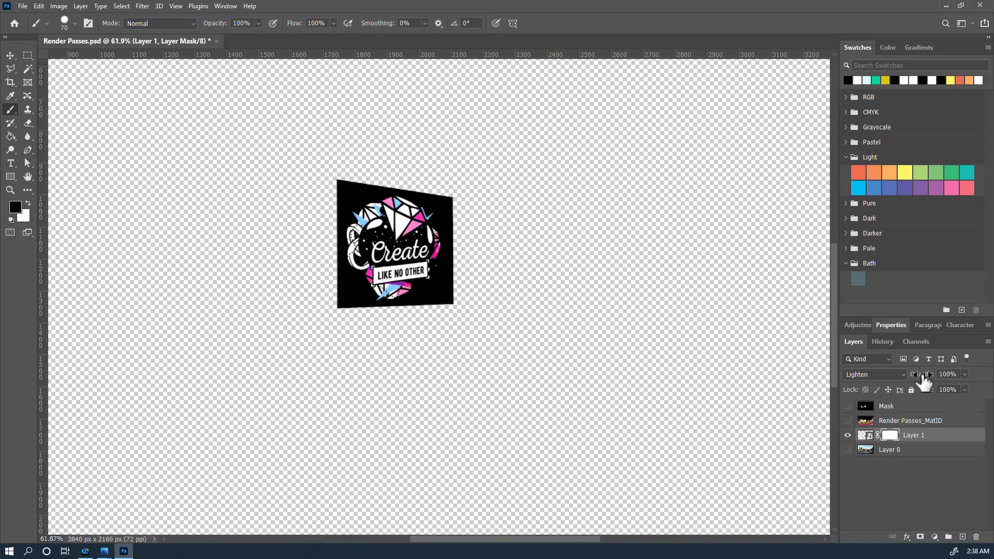
left_click(870, 408)
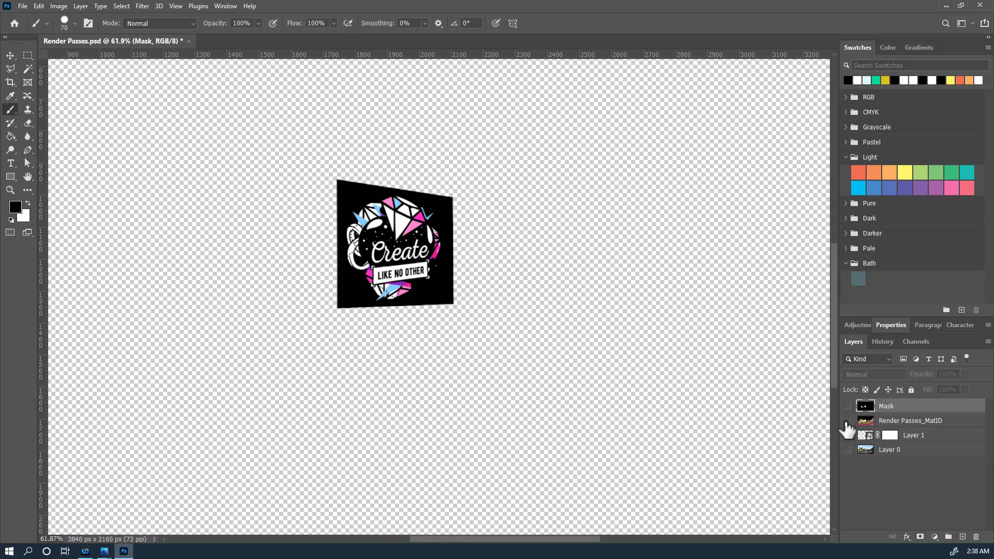
left_click(848, 435)
left_click(847, 407)
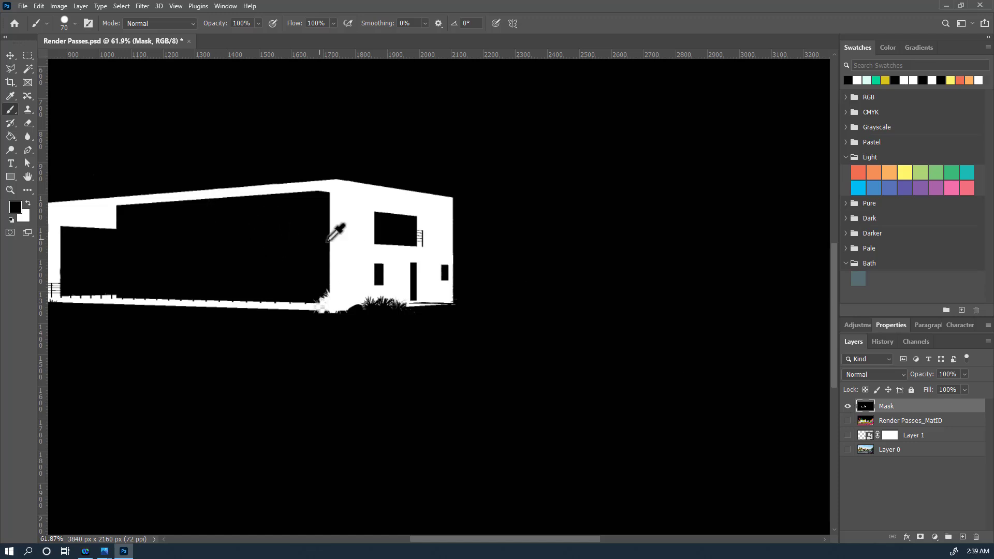
Select the whole canvas with the Rectangular Marquee, copy the Mask layer's contents and clear the selection.
scroll(388, 252, "down", 2)
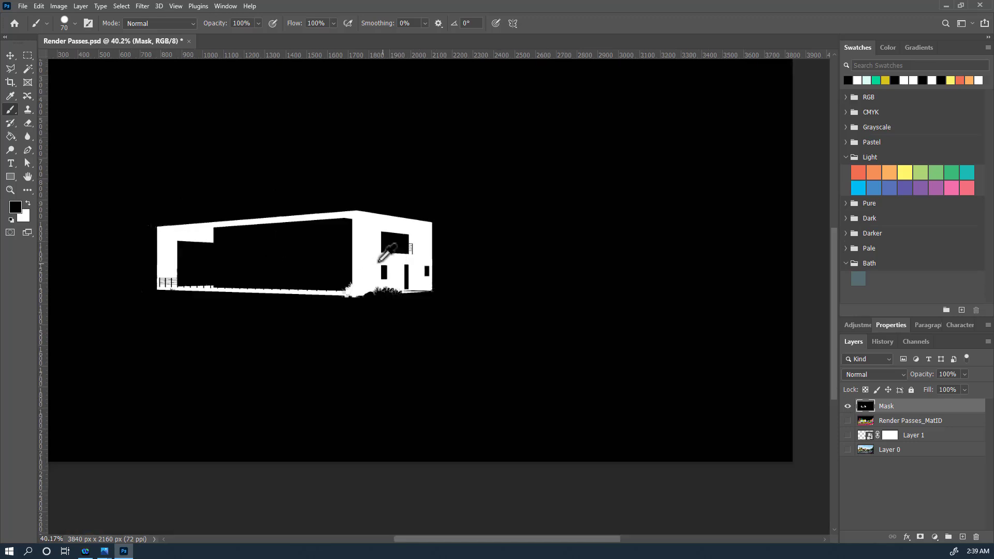
left_click(28, 57)
scroll(443, 255, "down", 1)
left_click_drag(231, 175, 572, 415)
left_click_drag(106, 118, 250, 241)
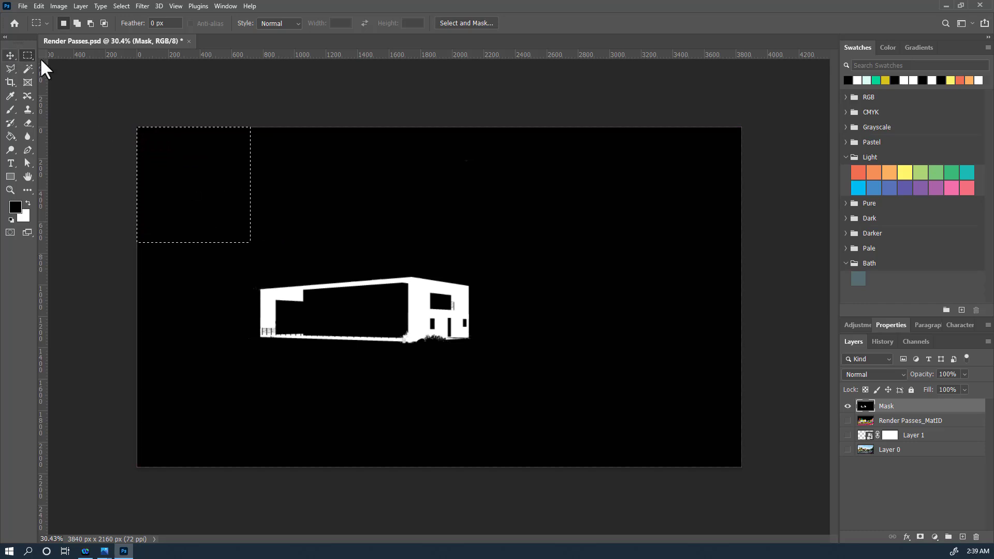
left_click_drag(94, 102, 803, 471)
left_click(34, 5)
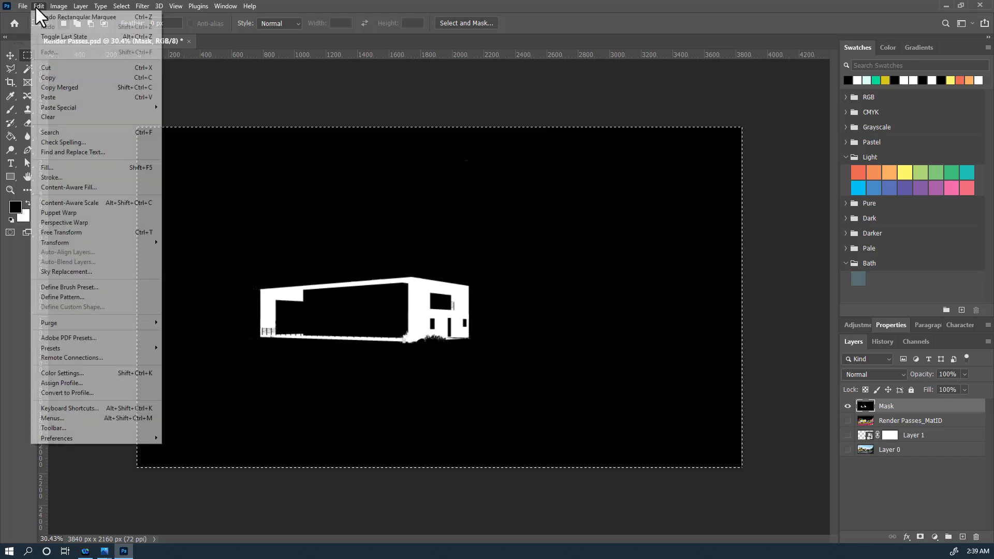
left_click(52, 77)
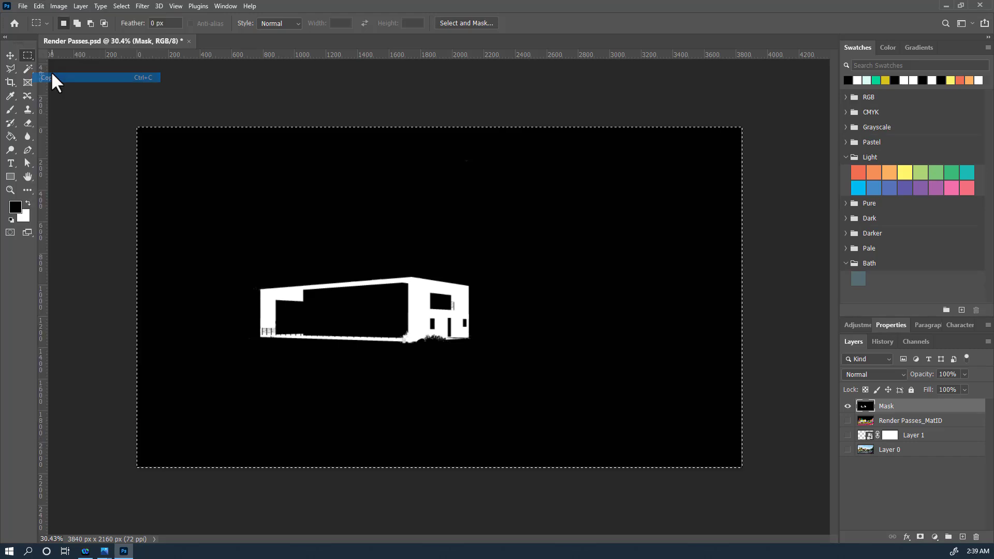
right_click(167, 146)
left_click(199, 153)
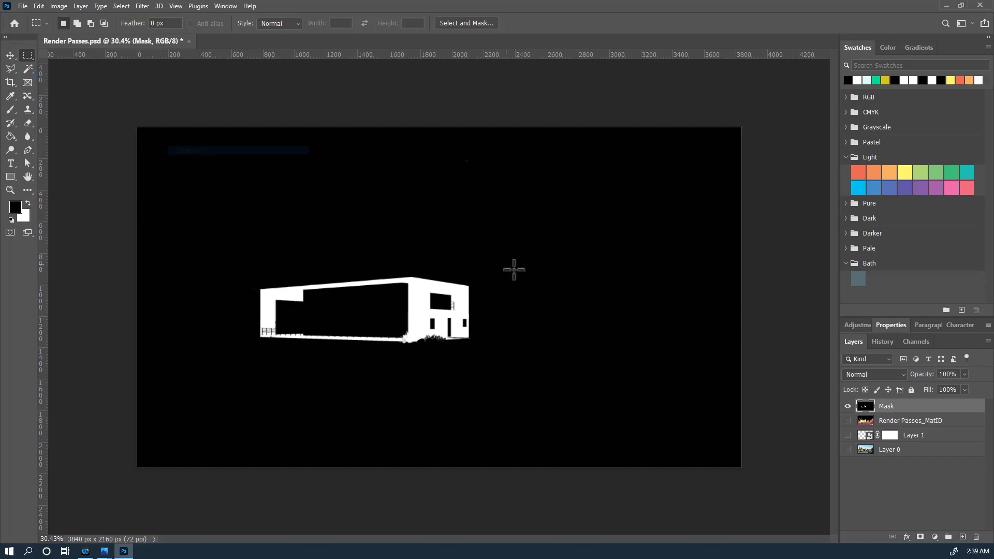
Hide the Mask layer, show Layer 1 and paste the copied mask image into Layer 1's layer mask.
left_click(848, 406)
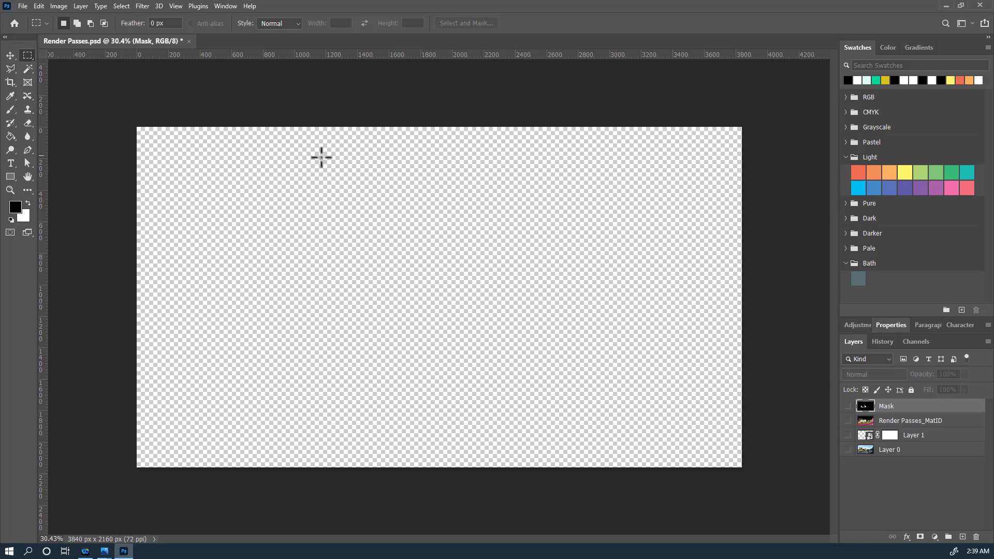
left_click(848, 436)
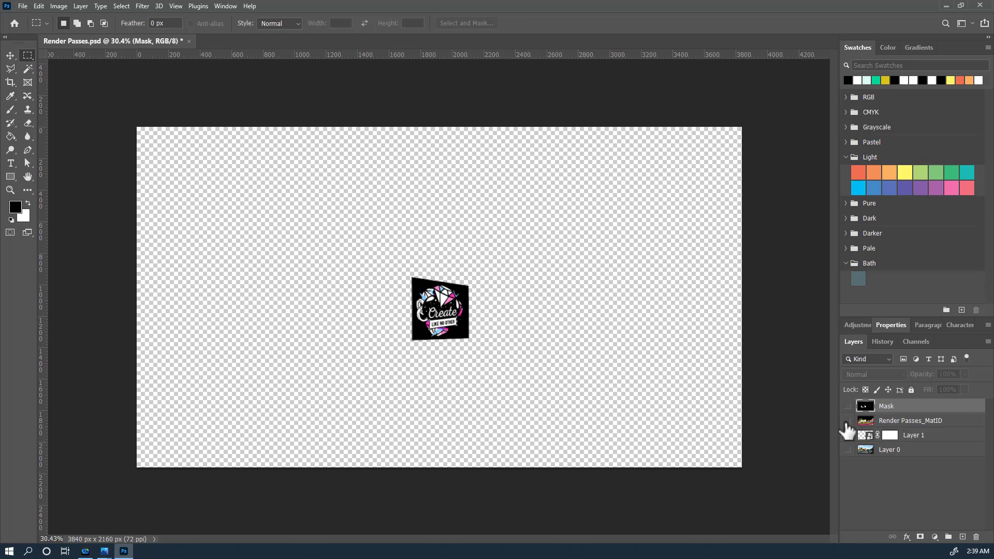
left_click(890, 436, "alt")
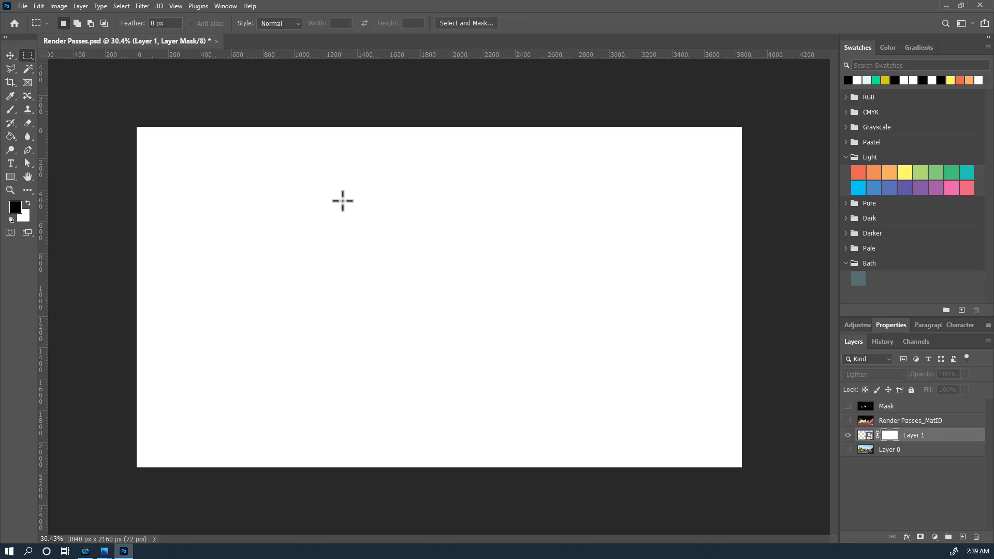
left_click(39, 7)
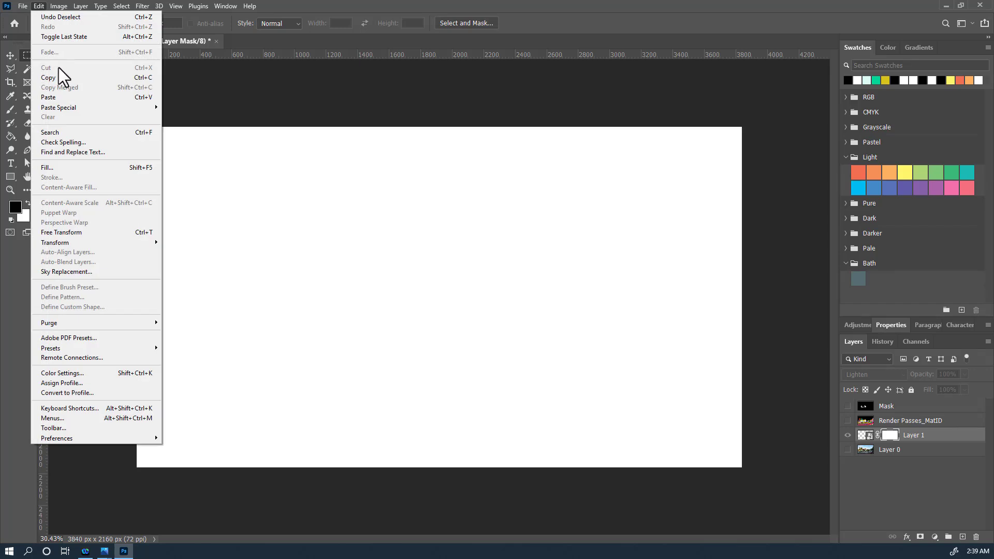
left_click(62, 97)
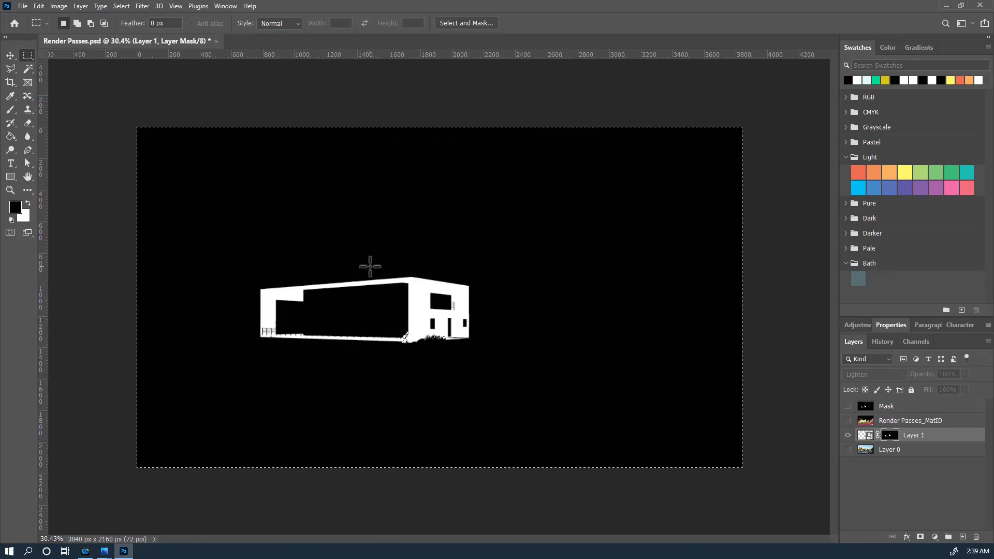
Leave the isolated mask view to display Layer 1's masked artwork and clear the selection.
left_click(890, 437, "alt")
scroll(395, 325, "up", 5)
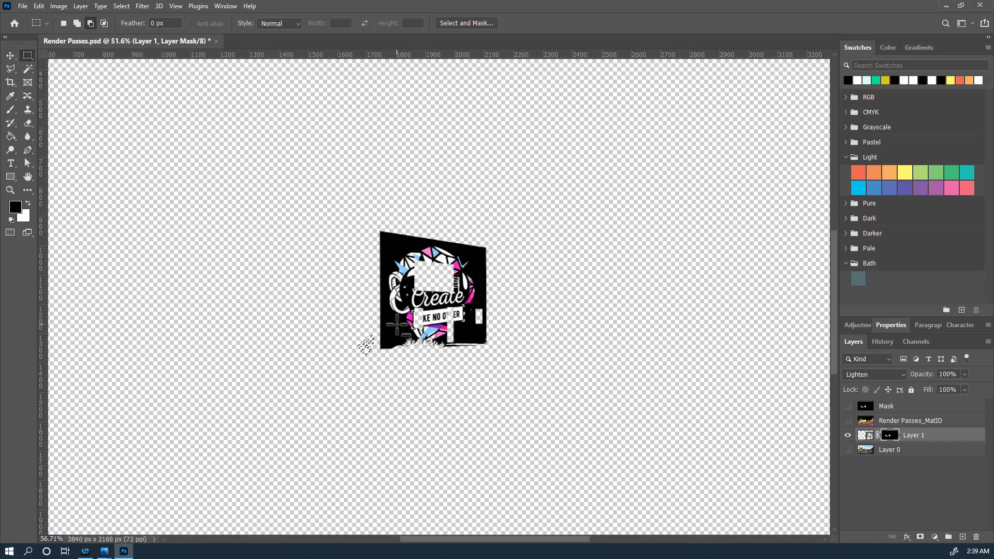
key("ctrl+d")
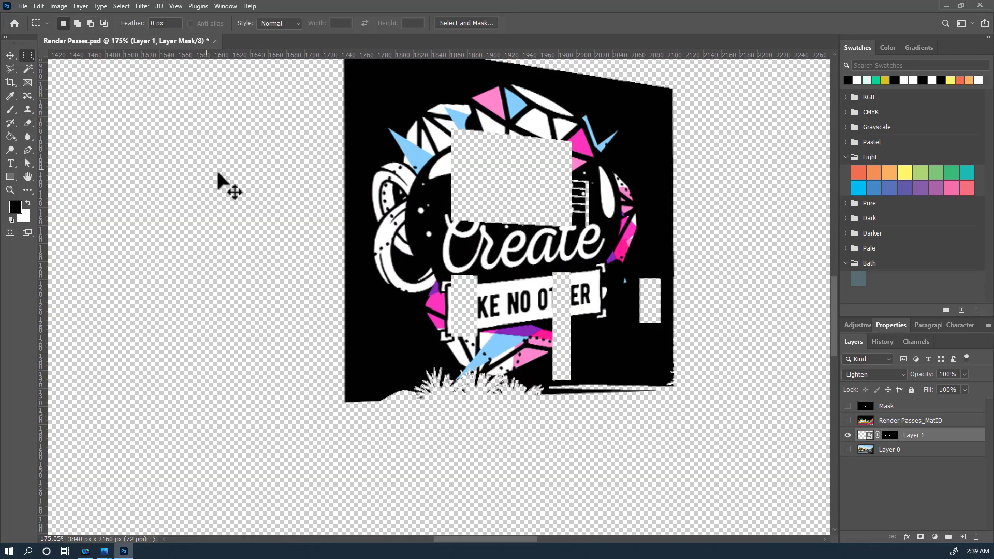
Show Layer 0 behind the masked artwork and set Layer 1's blend mode to Screen.
scroll(587, 327, "up", 1)
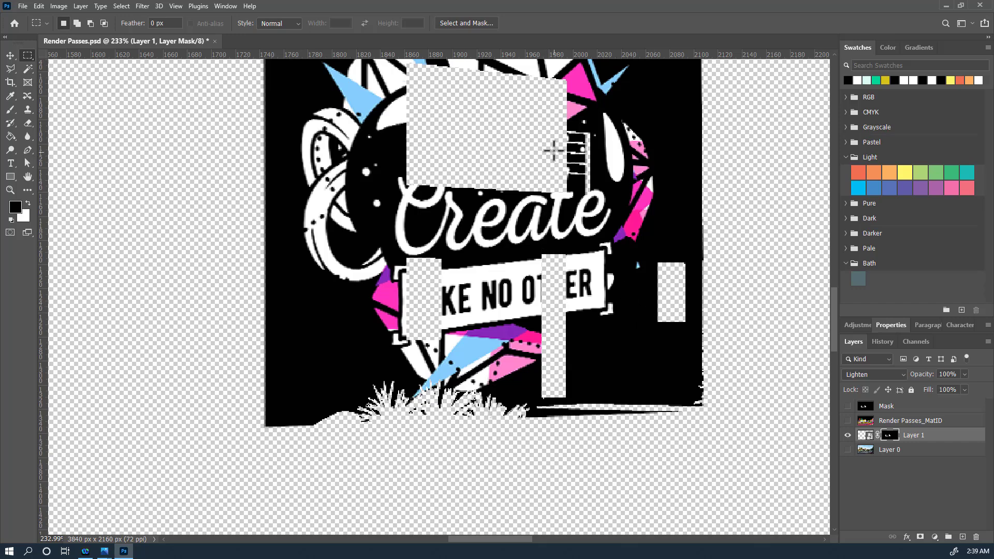
left_click_drag(467, 184, 473, 240)
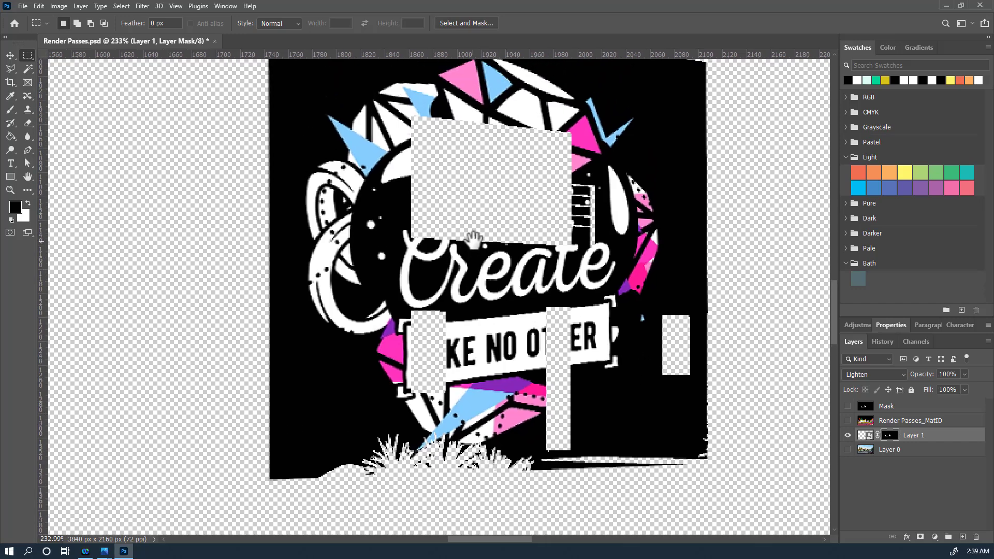
left_click(847, 450)
scroll(399, 339, "down", 2)
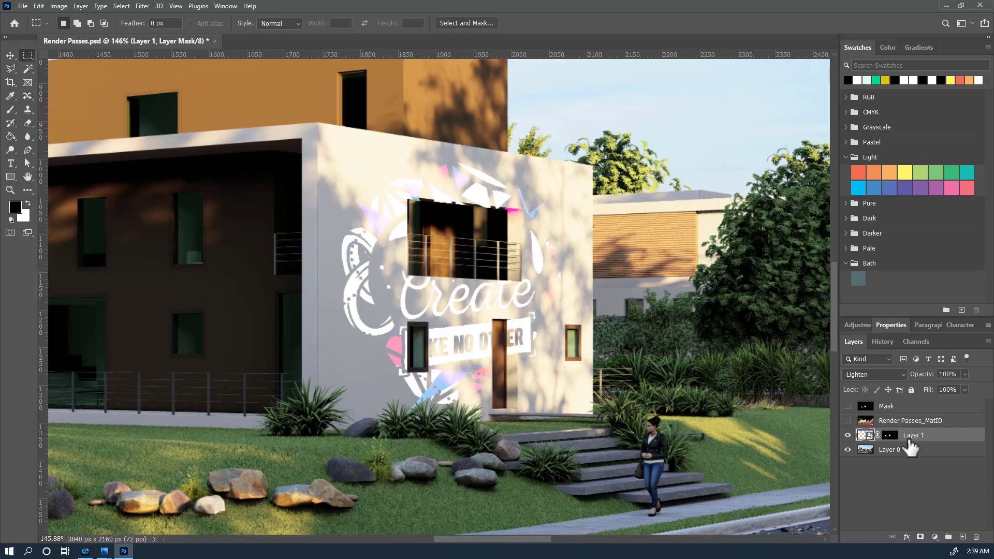
left_click(886, 372)
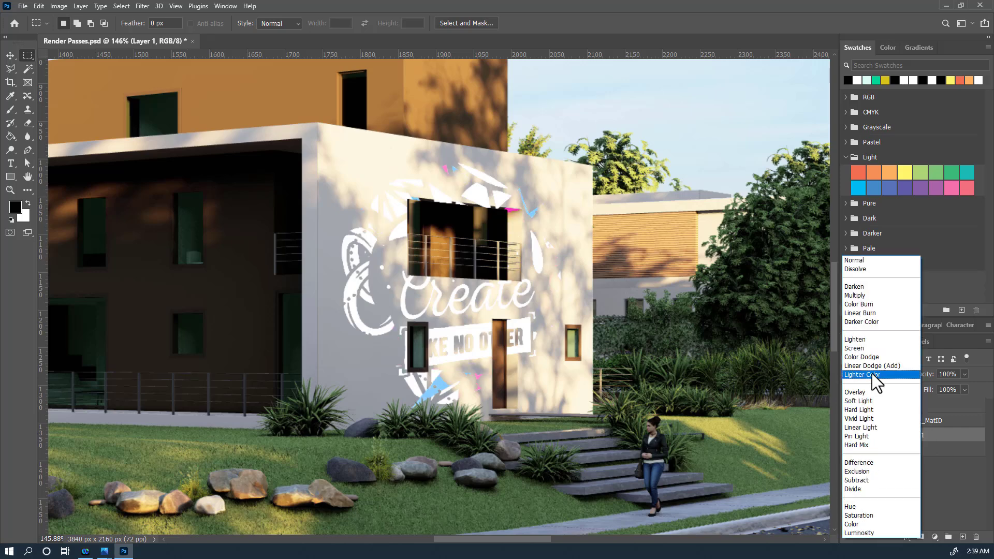
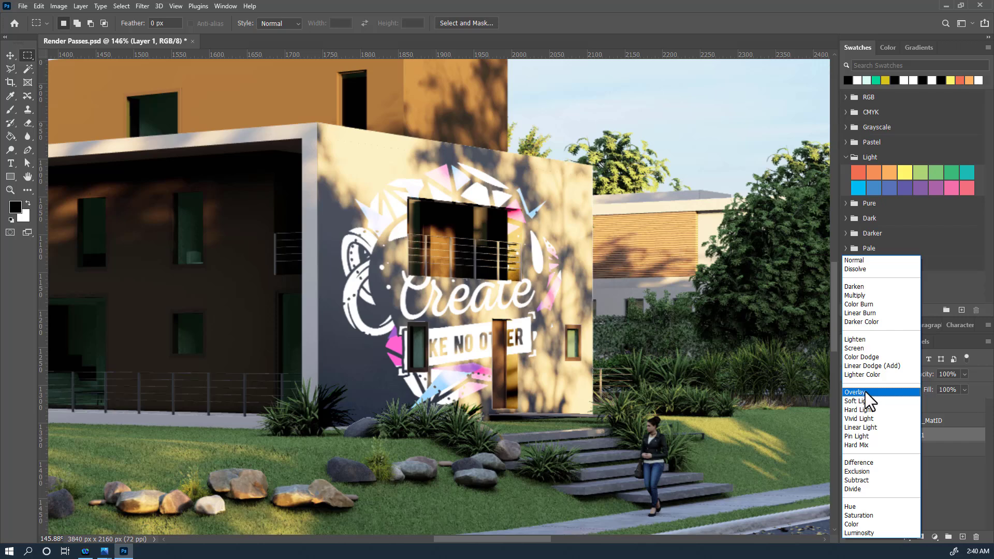
left_click(865, 348)
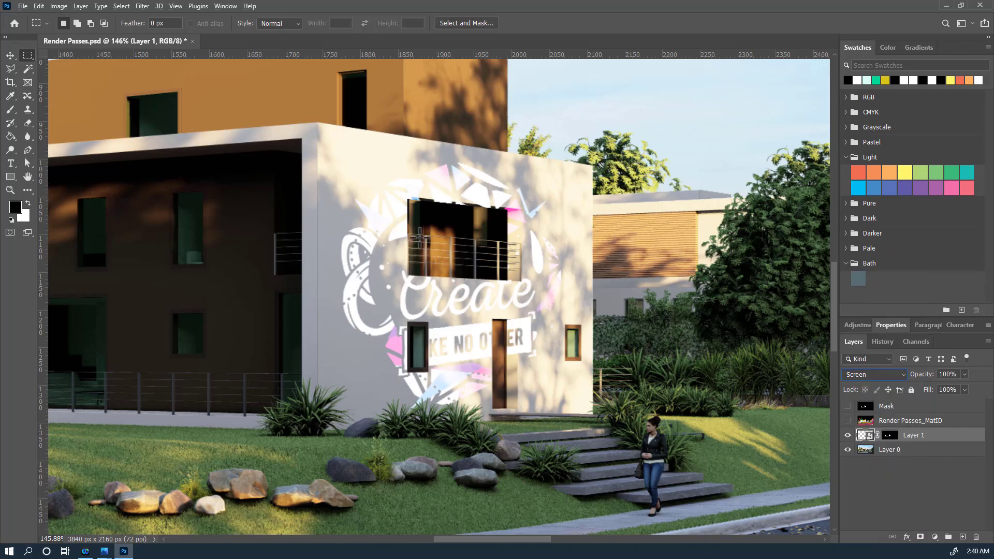
Unlink Layer 1's artwork from its layer mask and shift the artwork slightly lower on the wall.
left_click(10, 55)
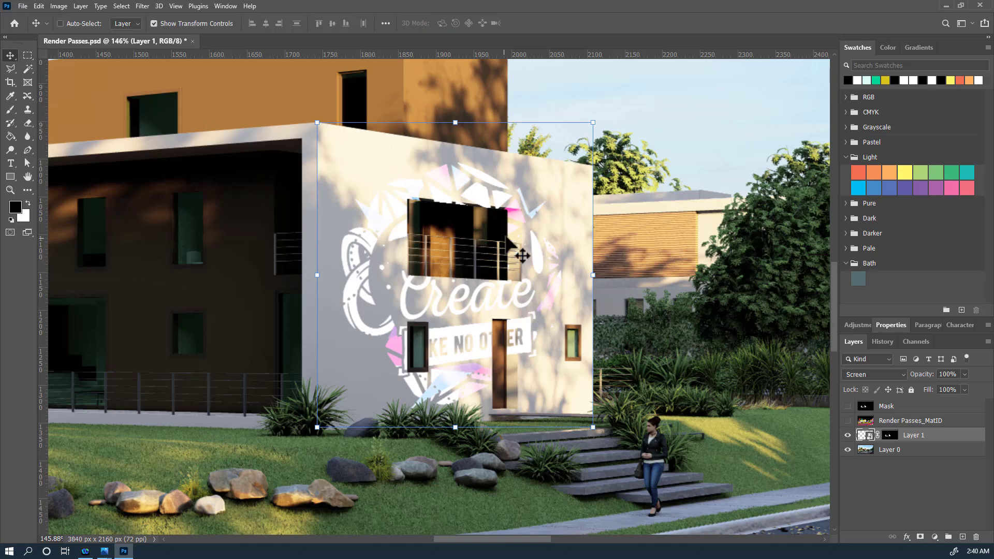
left_click(877, 435)
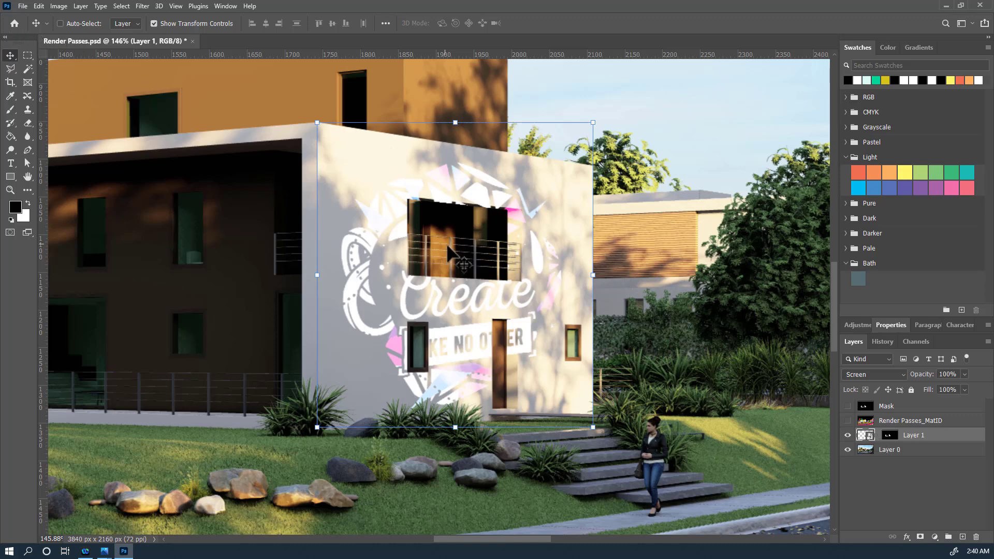
mouse_move(515, 292)
left_mouse_down()
mouse_move(466, 288)
mouse_move(469, 235)
mouse_move(527, 183)
mouse_move(565, 275)
mouse_move(445, 222)
mouse_move(497, 227)
mouse_move(456, 236)
mouse_move(497, 357)
mouse_move(491, 331)
mouse_move(557, 240)
mouse_move(510, 306)
left_mouse_up()
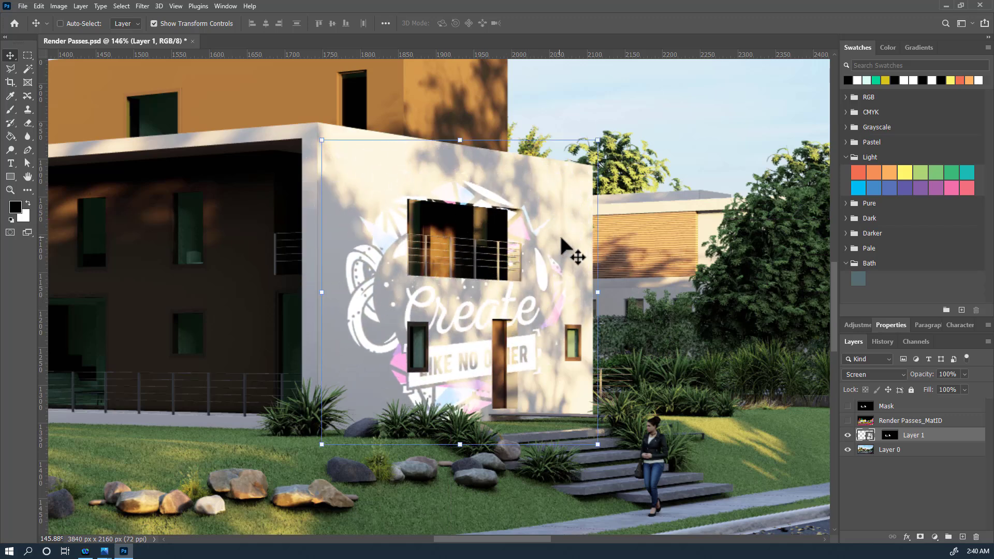
Rotate the artwork about 13.5°, scale it to about 7.51% width and 9.34% height, centre it on the wall and apply the transform.
left_click_drag(600, 136, 617, 161)
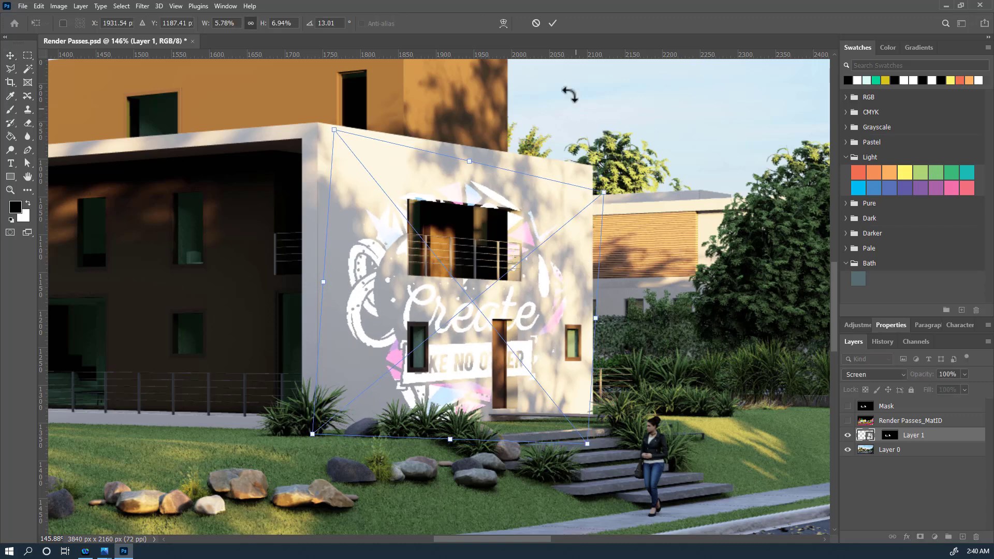
left_click(536, 23)
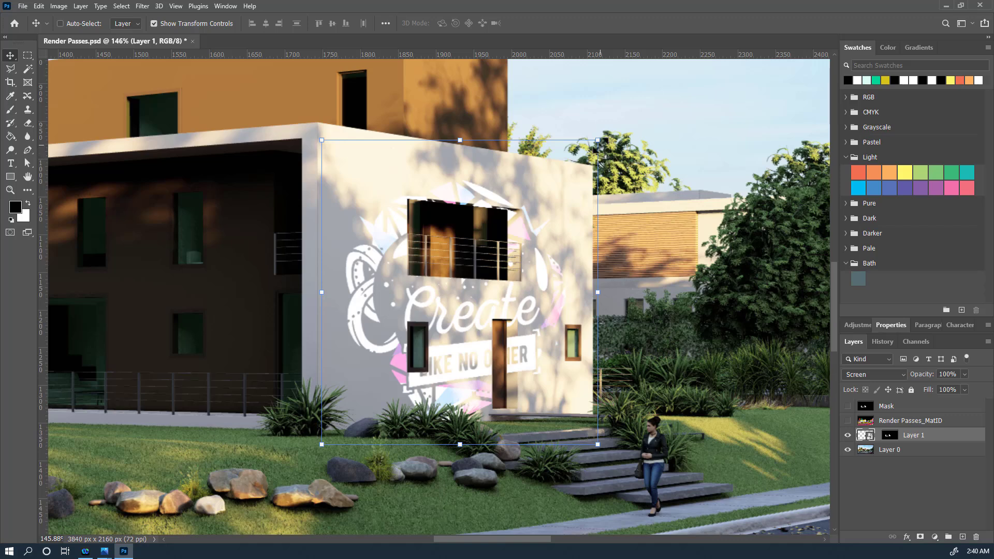
left_click_drag(600, 137, 610, 132)
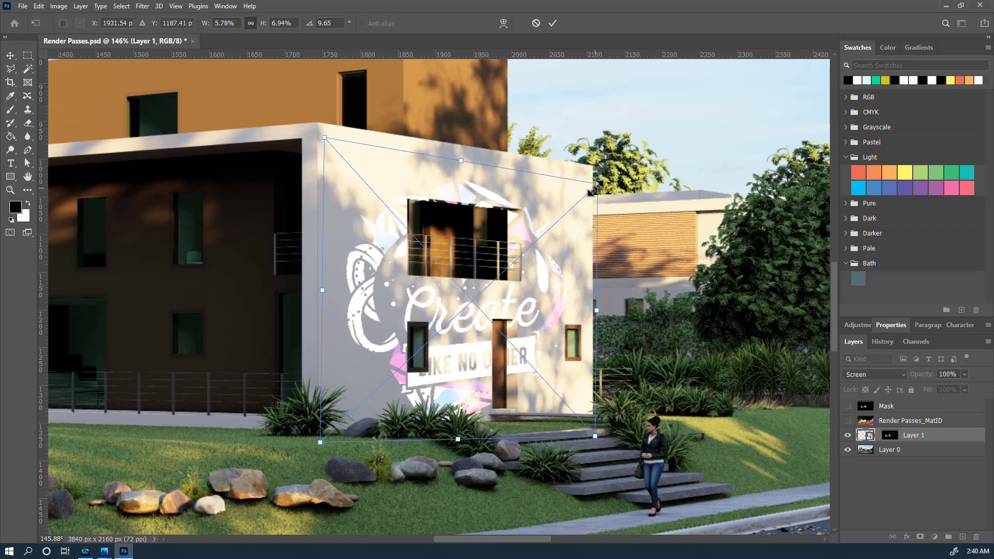
left_click_drag(600, 188, 712, 108)
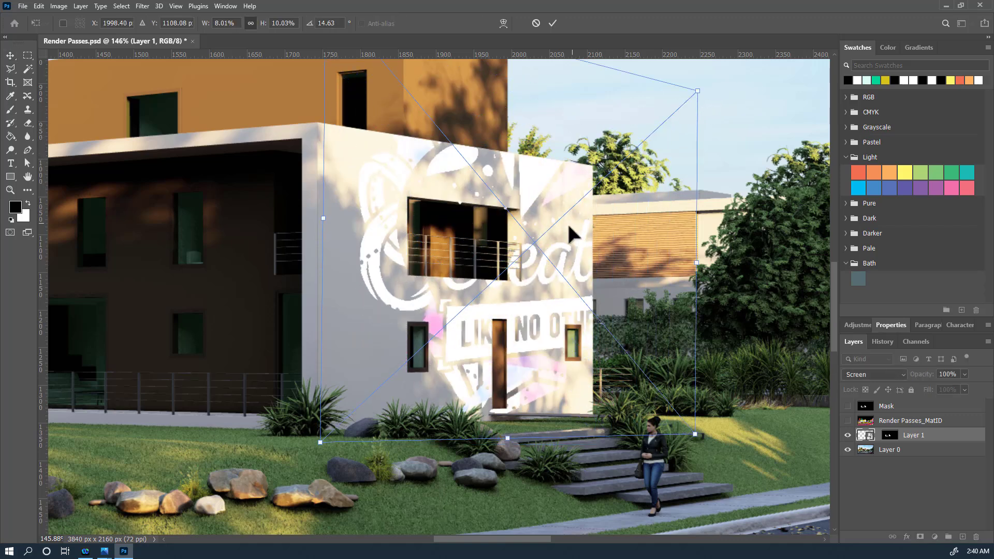
left_click_drag(568, 238, 528, 283)
left_click_drag(665, 150, 643, 171)
left_click_drag(544, 212, 541, 203)
left_click(553, 25)
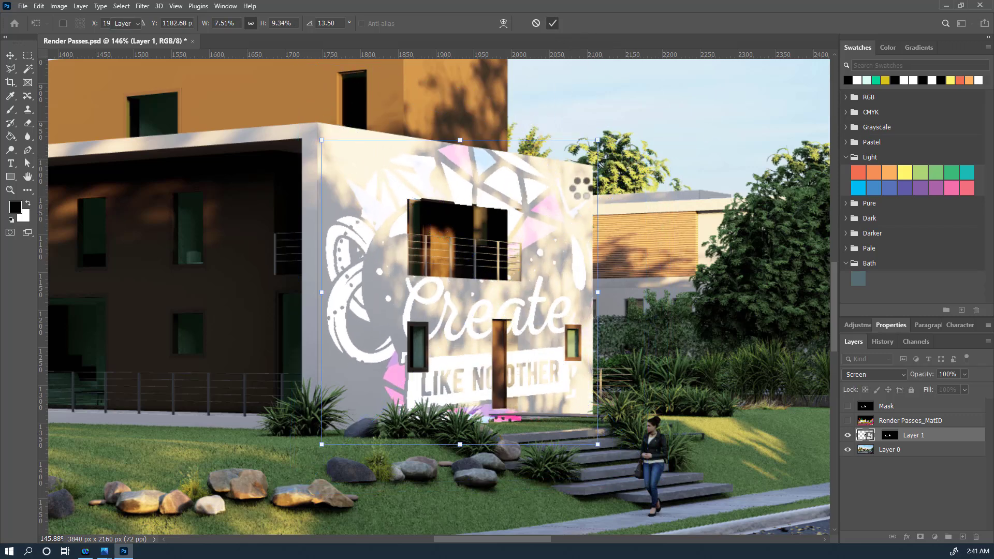
Examine the blended wall artwork and the building's façades close up and within the whole render.
scroll(627, 199, "down", 5)
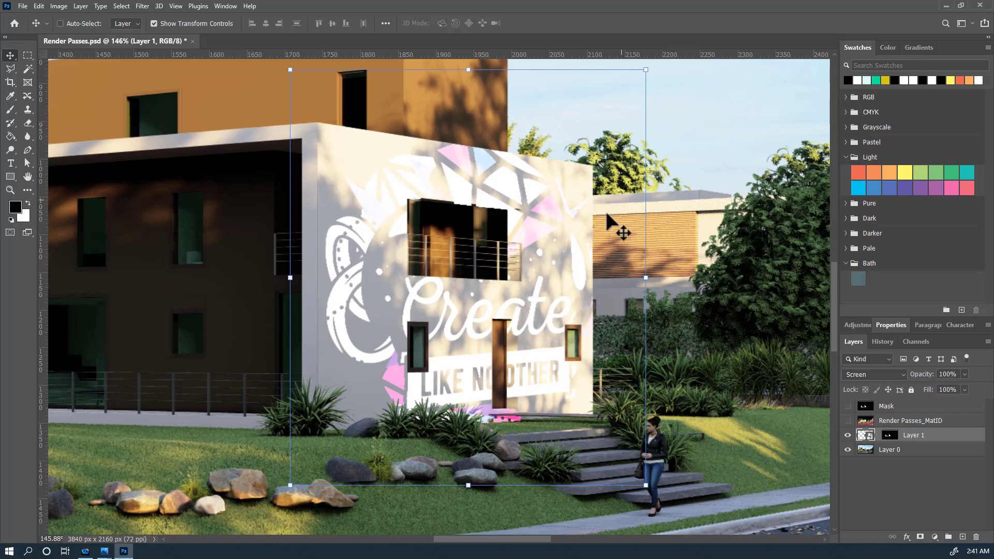
scroll(548, 357, "up", 1)
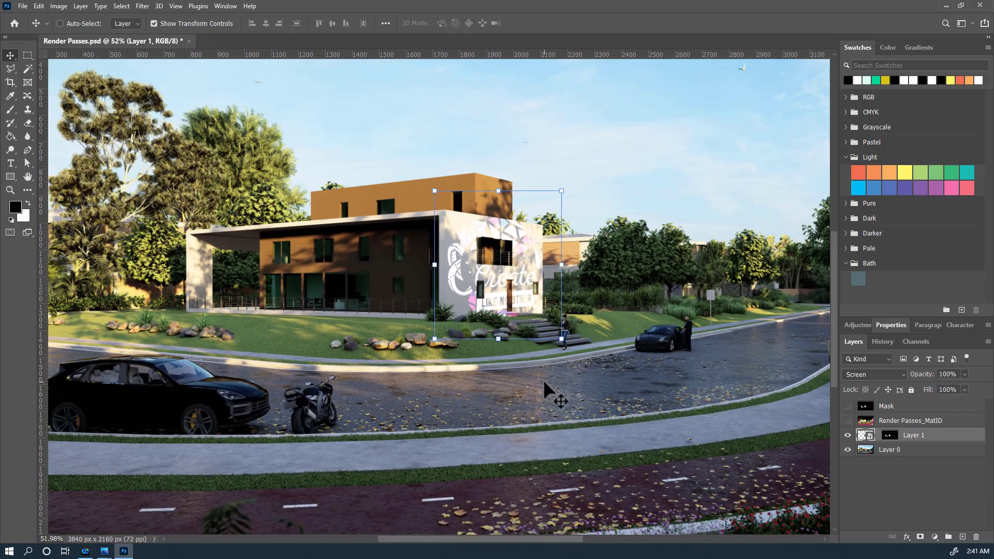
scroll(492, 277, "up", 7)
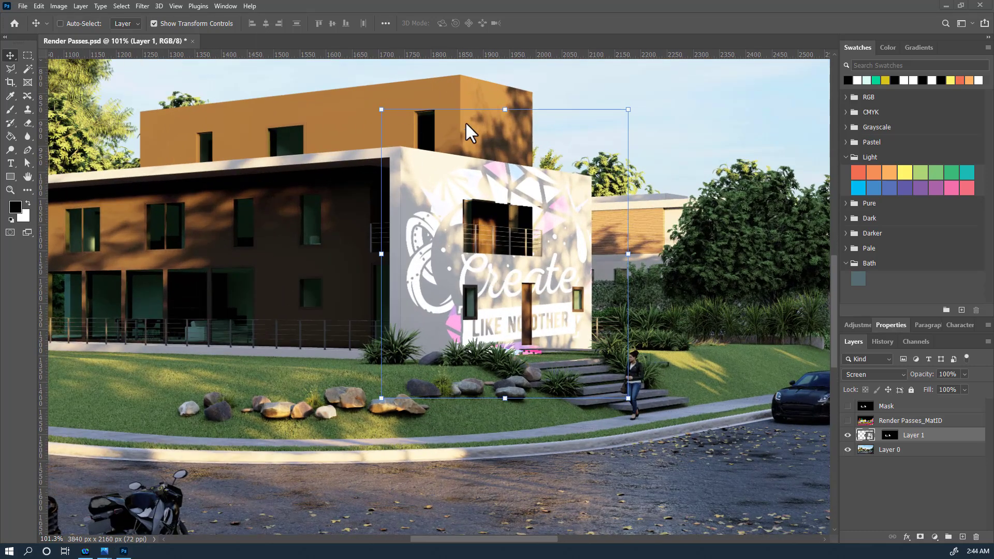
scroll(513, 223, "down", 4)
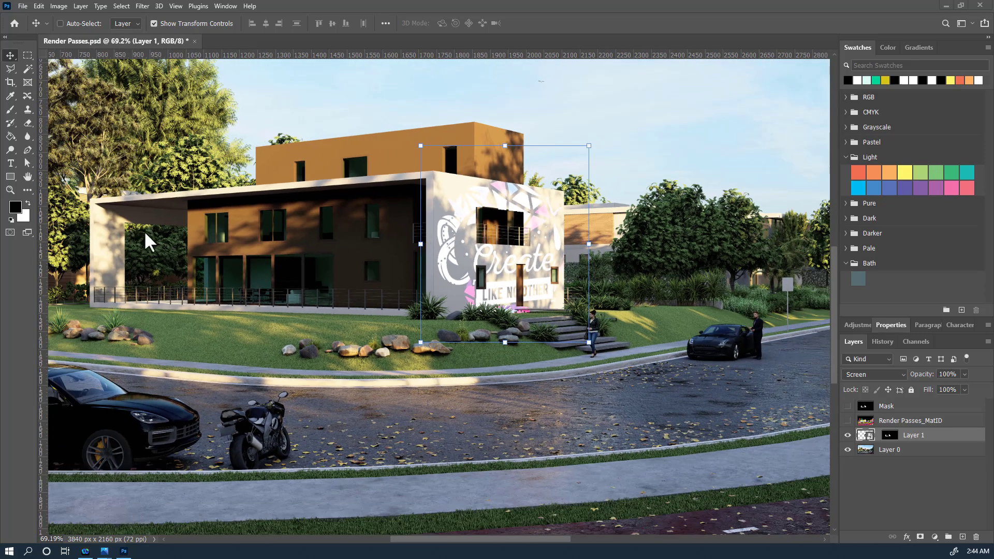
scroll(146, 234, "up", 5)
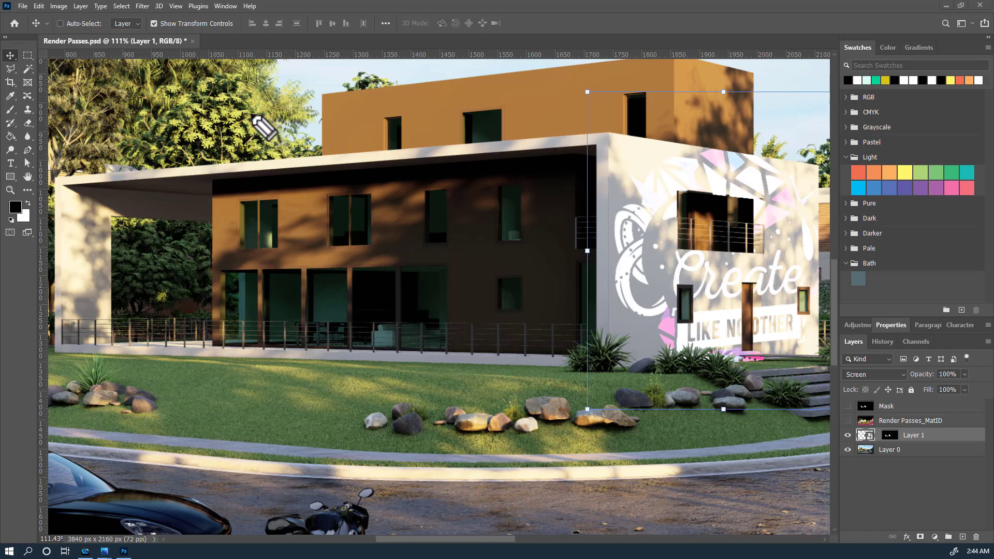
mouse_move(249, 111)
left_mouse_down()
mouse_move(295, 214)
mouse_move(281, 208)
mouse_move(300, 197)
left_mouse_up()
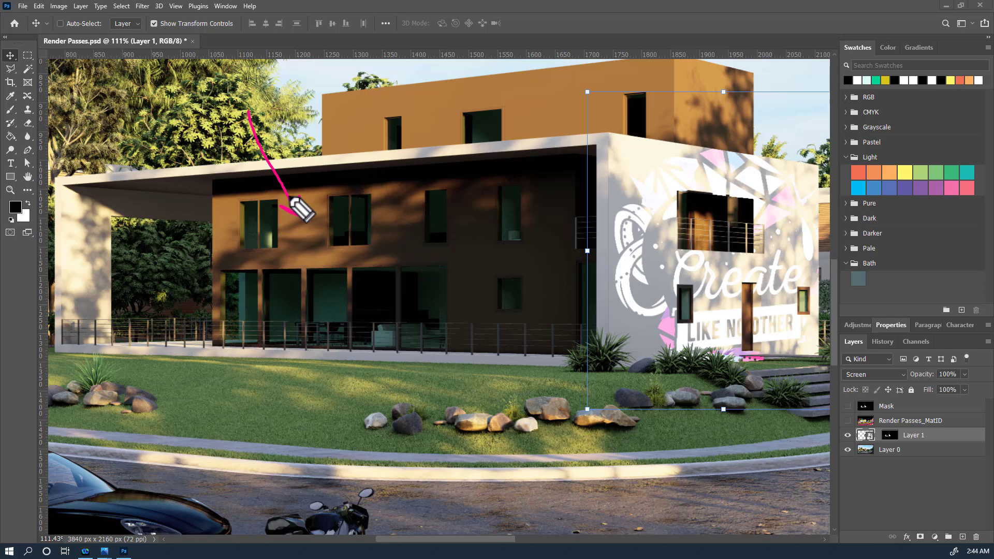
mouse_move(324, 147)
left_mouse_down()
mouse_move(284, 222)
mouse_move(266, 138)
mouse_move(311, 211)
mouse_move(297, 228)
left_mouse_up()
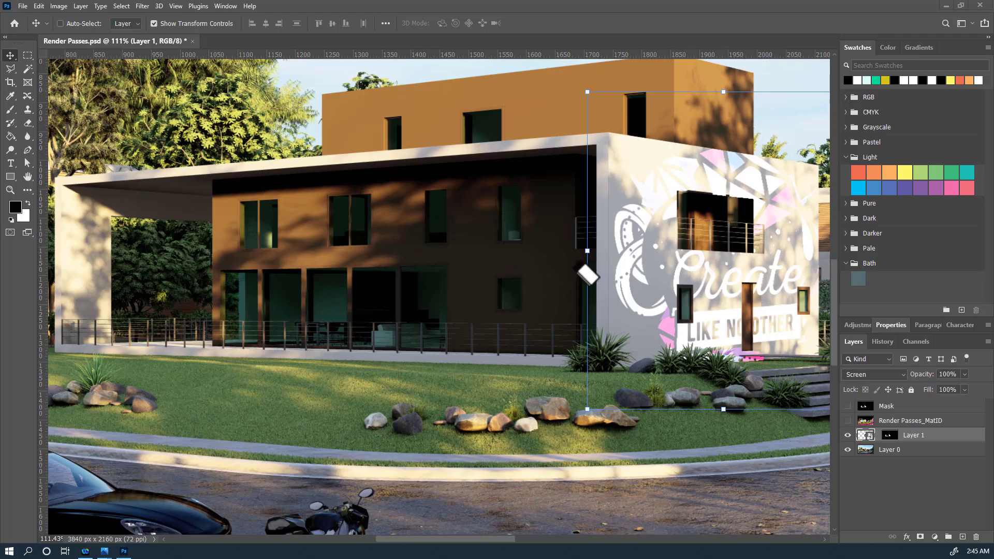
scroll(523, 262, "down", 1)
scroll(590, 274, "down", 2)
scroll(673, 289, "up", 4)
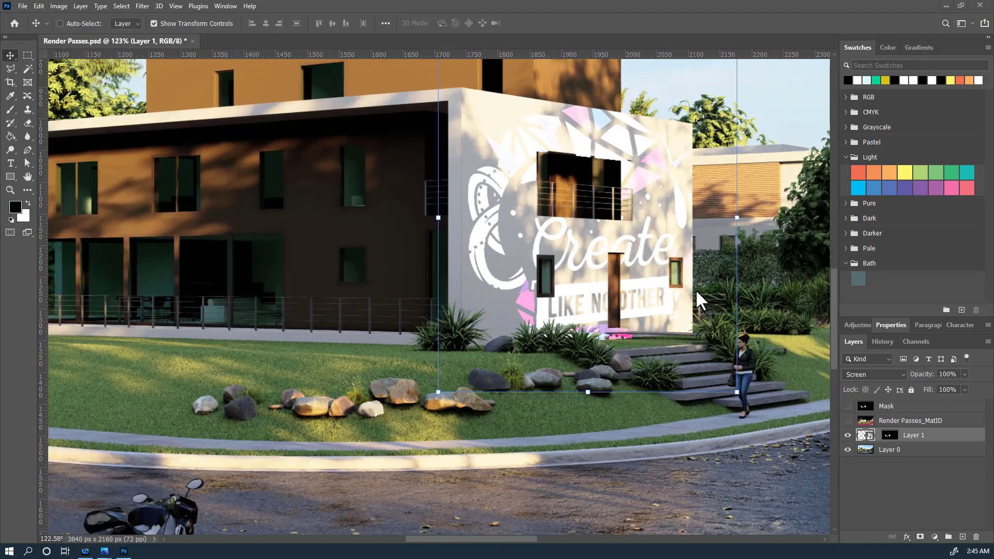
scroll(565, 233, "down", 1)
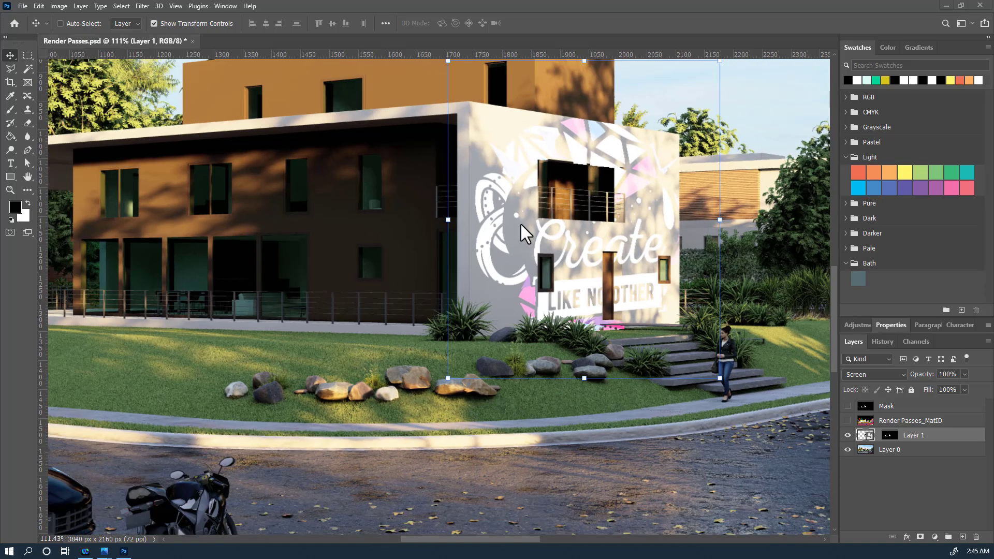
scroll(568, 231, "down", 2)
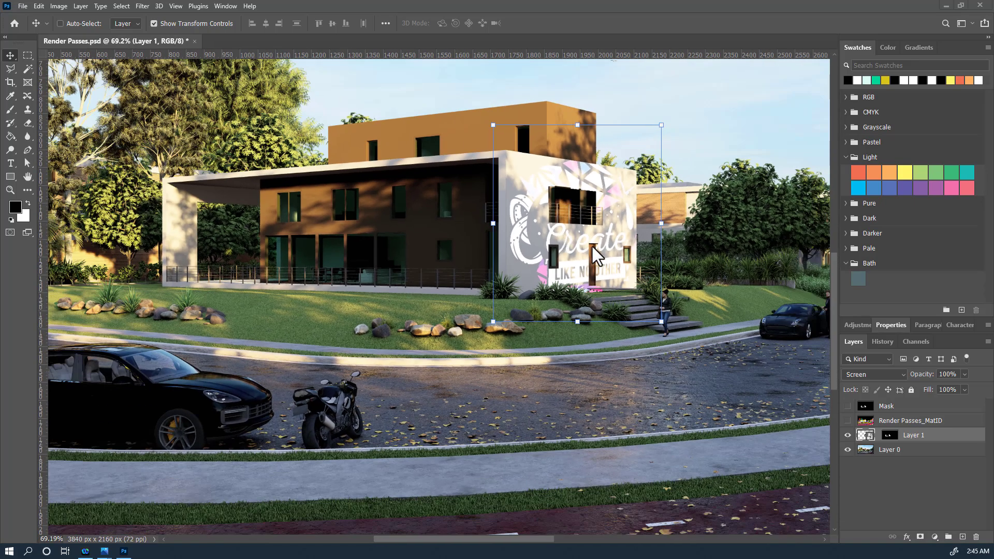
scroll(592, 246, "up", 2)
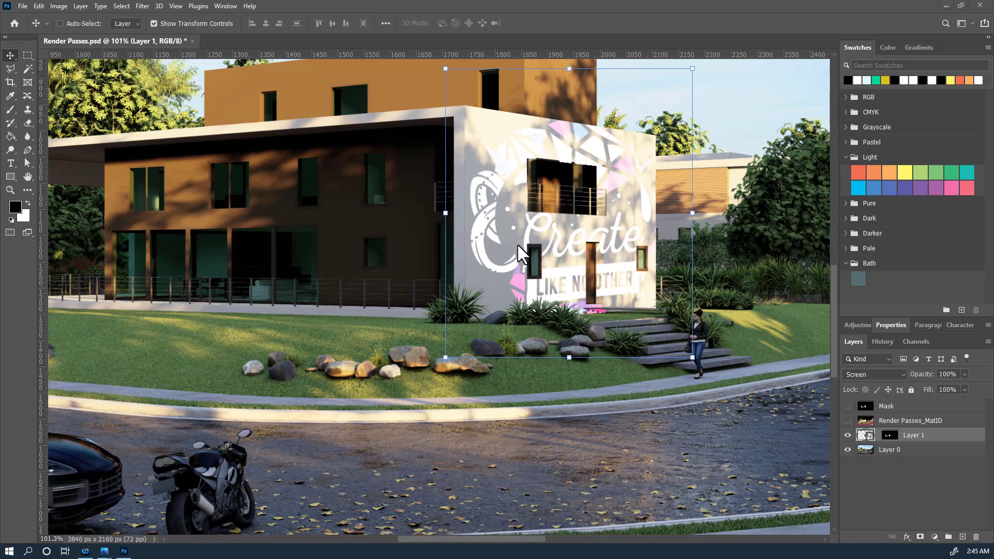
scroll(517, 285, "up", 2)
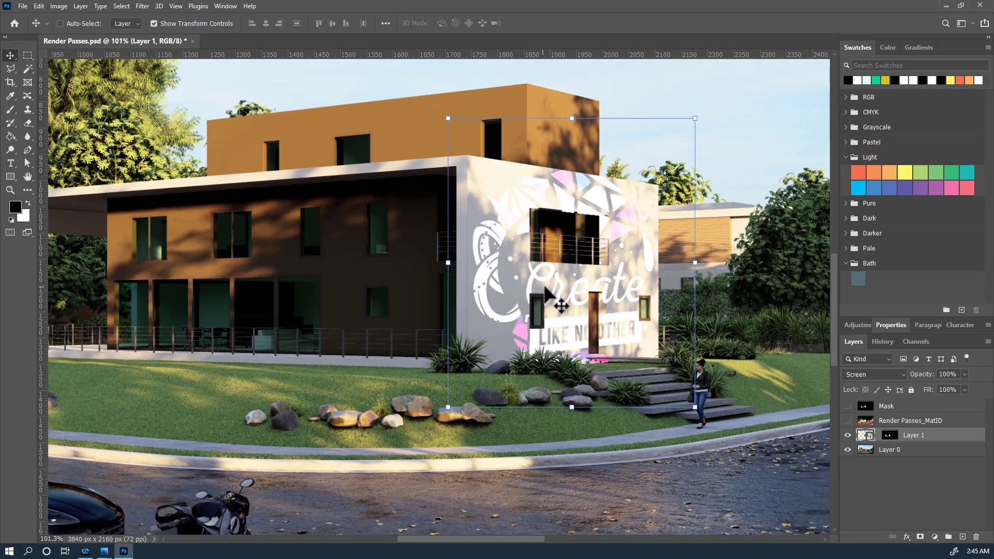
mouse_move(546, 295)
left_mouse_down()
mouse_move(564, 293)
mouse_move(528, 298)
mouse_move(577, 291)
mouse_move(589, 302)
mouse_move(575, 291)
mouse_move(549, 298)
mouse_move(564, 297)
left_mouse_up()
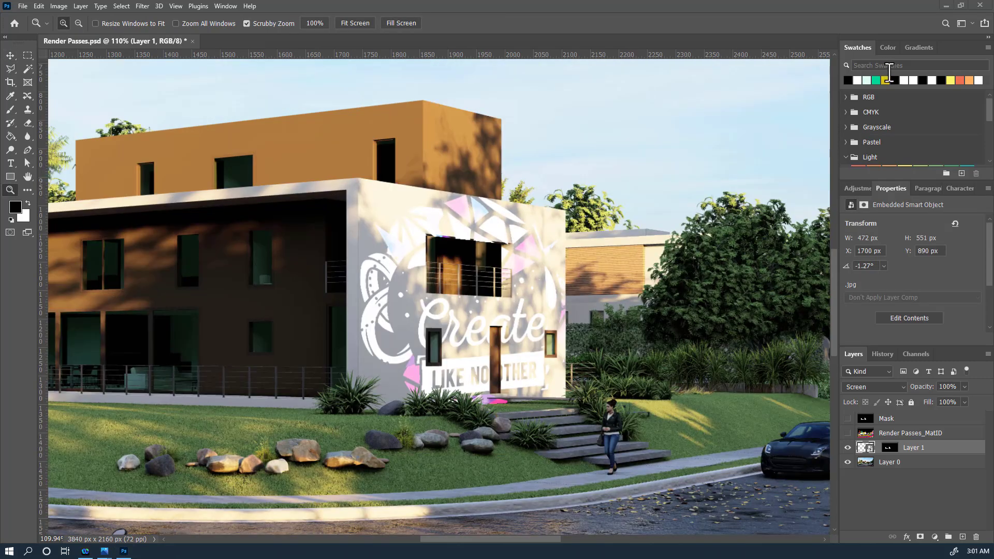
Add a Hue/Saturation adjustment layer above Layer 1 and clip it to that layer.
left_click(855, 189)
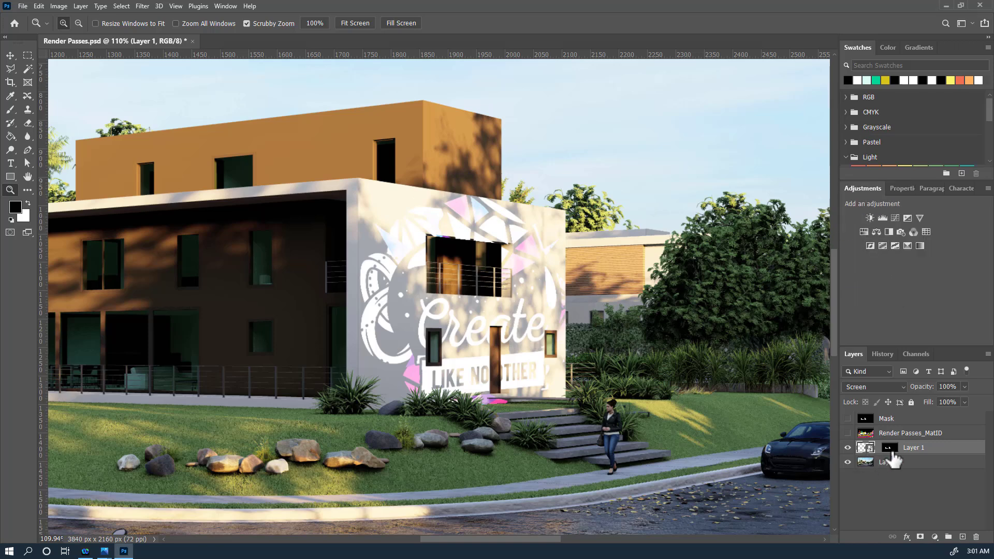
left_click(864, 231)
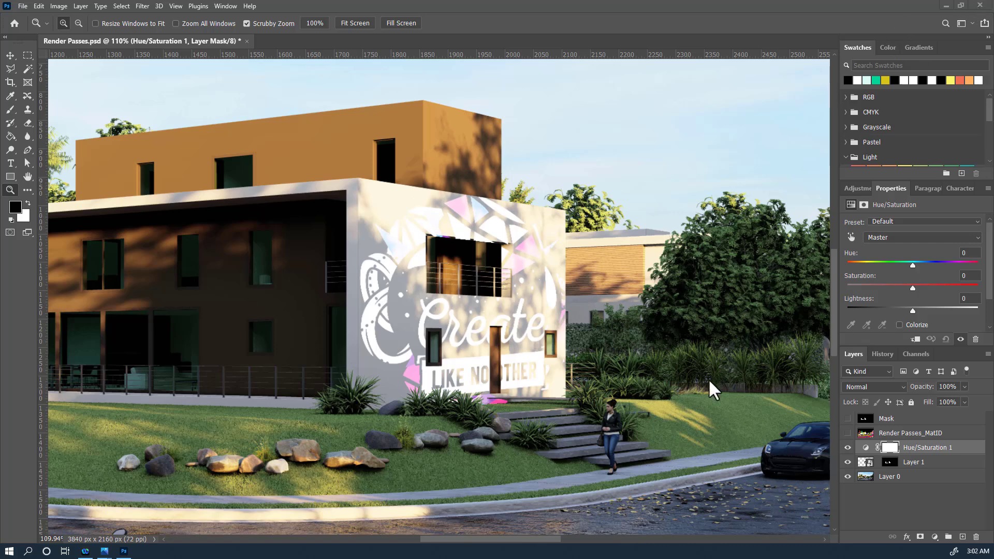
left_click(915, 340)
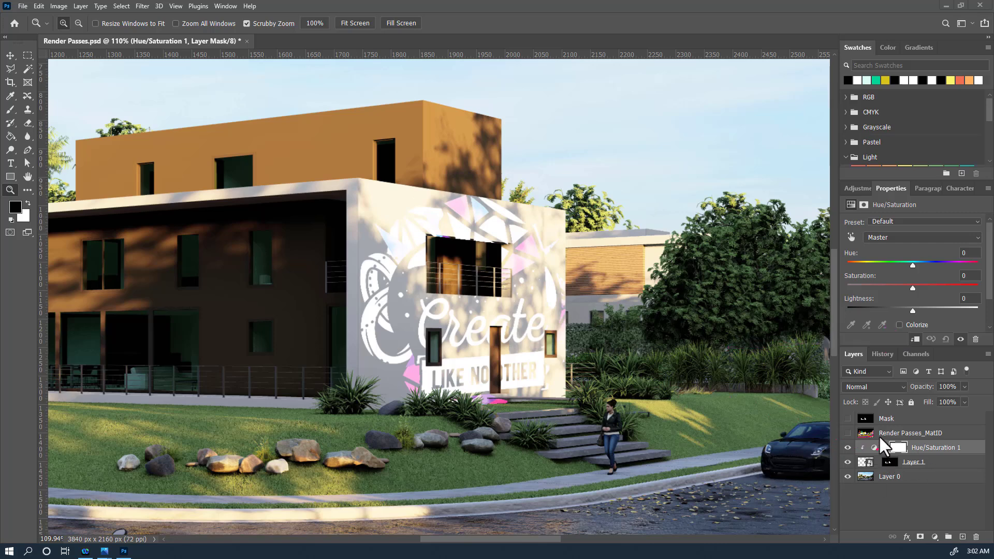
Adjust the artwork's colours in the Hue/Saturation layer to Hue +39, Saturation +50 and Lightness -1.
mouse_move(897, 448)
left_mouse_down()
mouse_move(890, 468)
mouse_move(873, 446)
mouse_move(889, 462)
left_mouse_up()
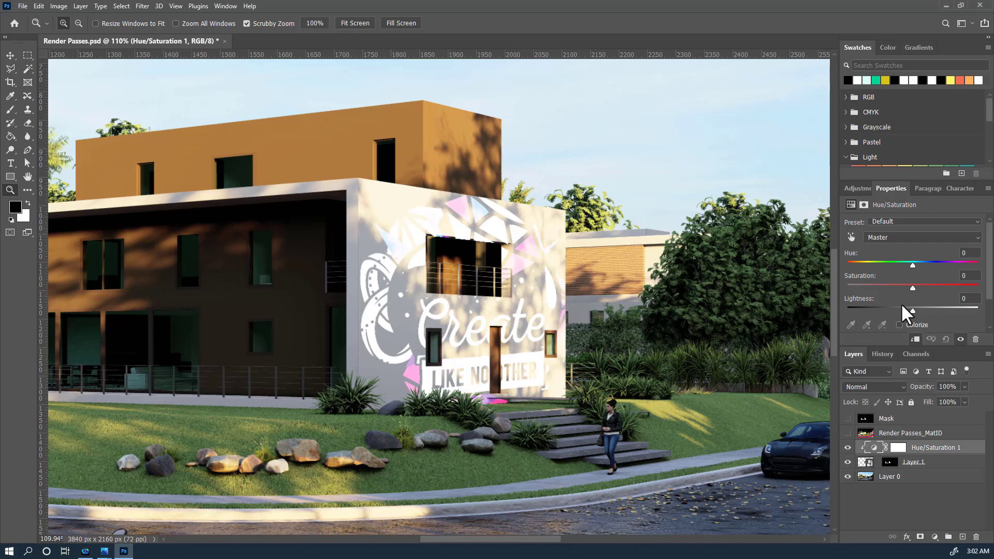
left_click_drag(910, 289, 961, 265)
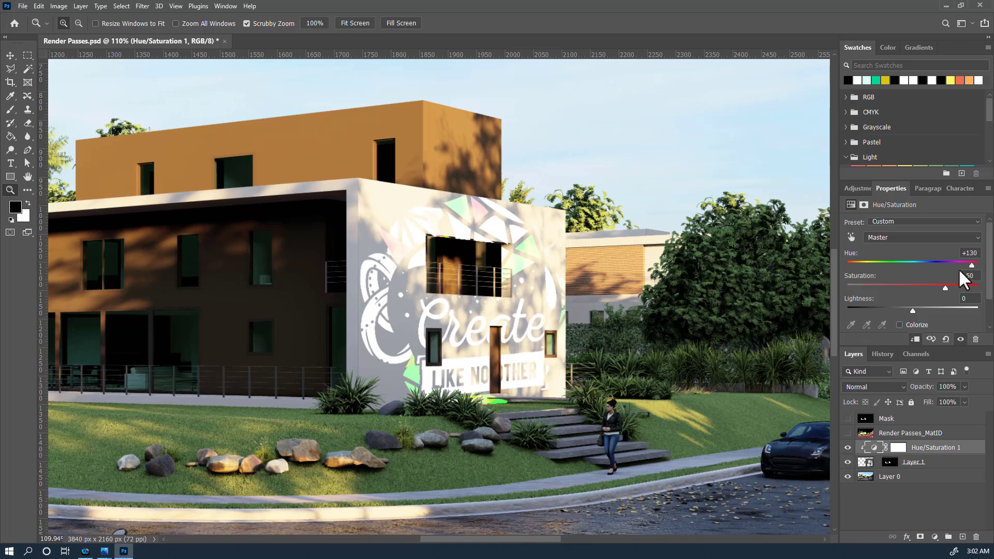
left_click_drag(960, 270, 929, 273)
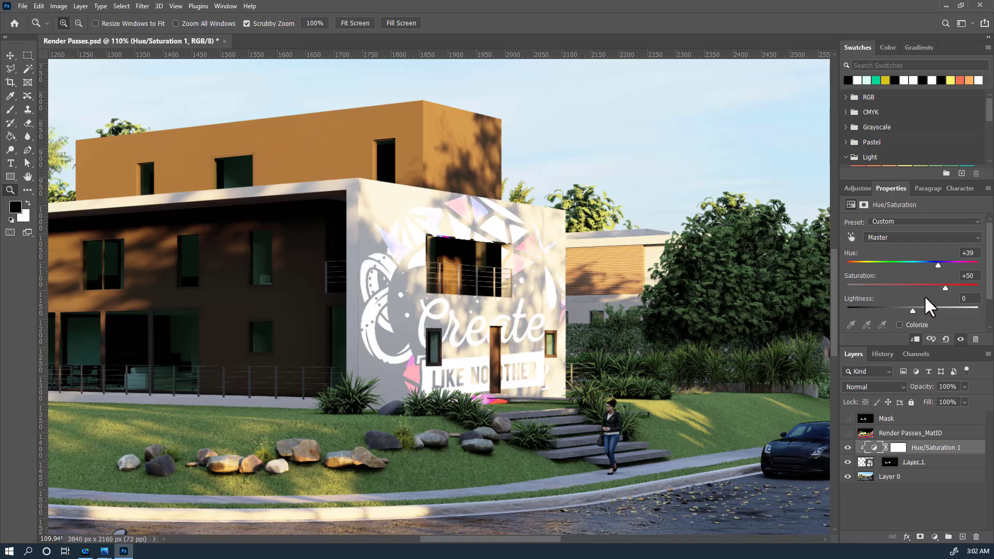
mouse_move(912, 307)
left_mouse_down()
mouse_move(869, 305)
mouse_move(959, 317)
mouse_move(880, 309)
mouse_move(911, 315)
left_mouse_up()
left_click(499, 277, "alt")
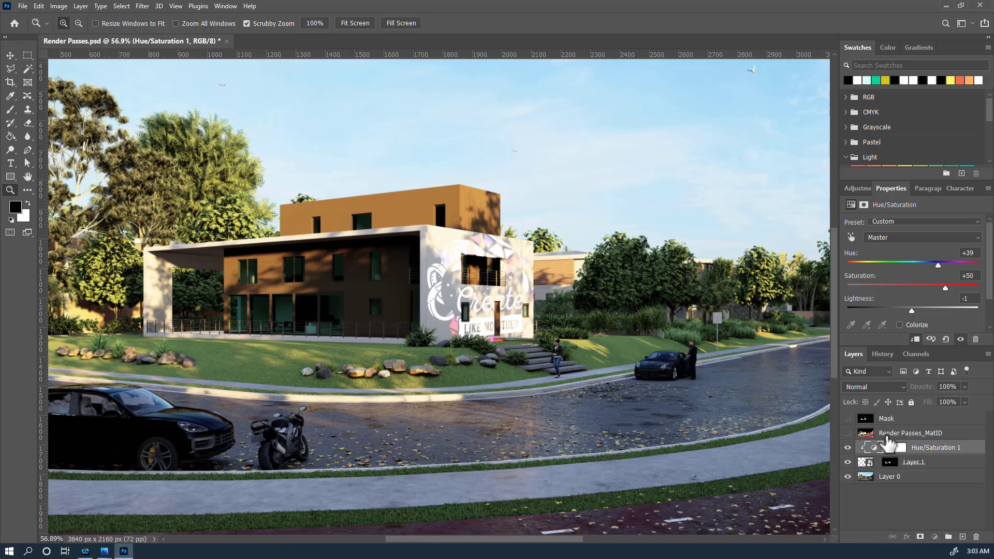
Show the Render Passes_MatID layer and select all grey window glass areas with Color Range at Fuzziness 40.
left_click(859, 436)
left_click(848, 434)
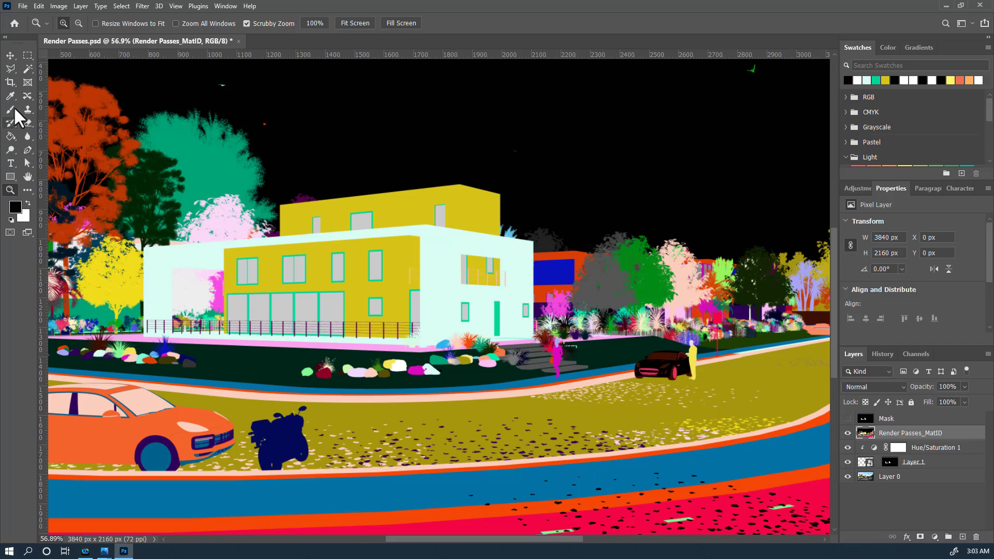
left_click(28, 69)
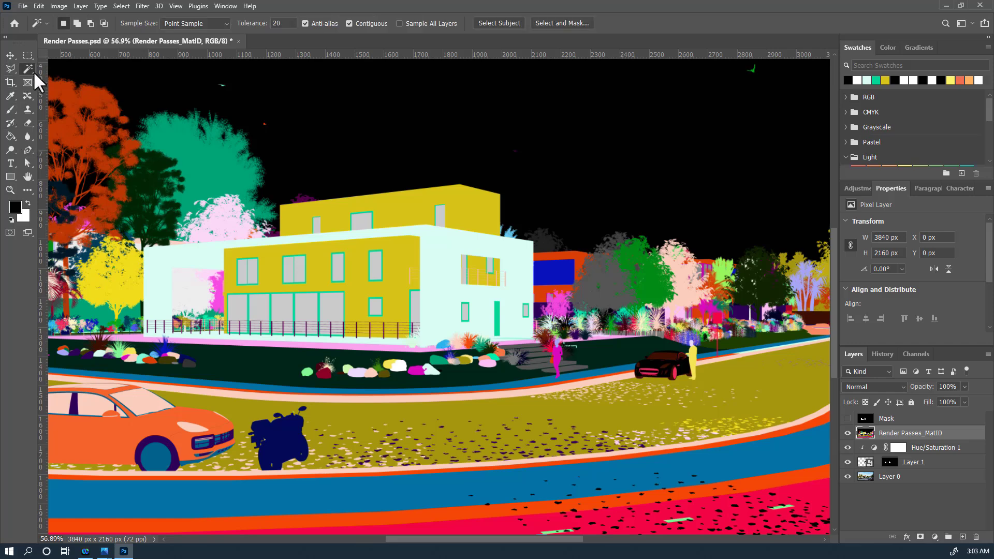
right_click(342, 271)
left_click(371, 353)
left_click(337, 269)
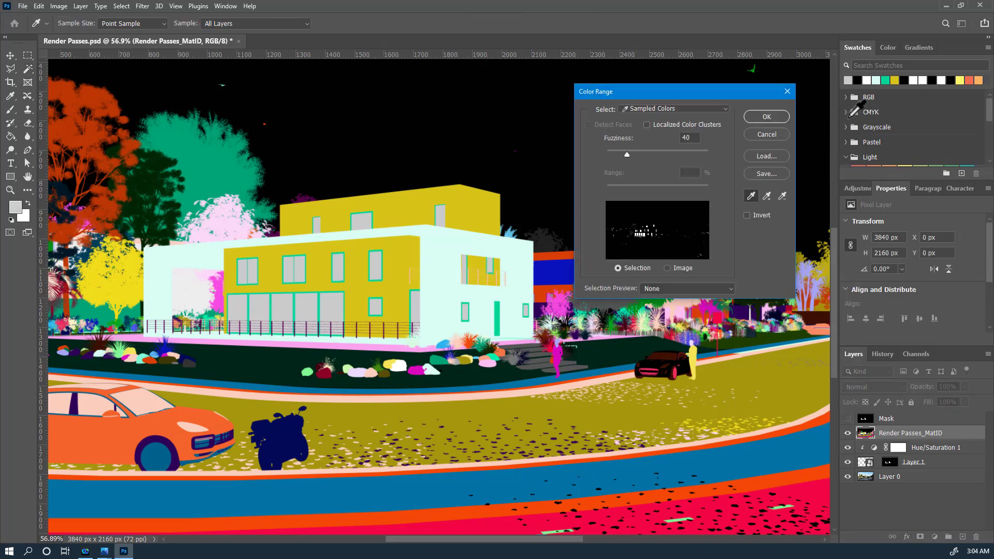
left_click(766, 117)
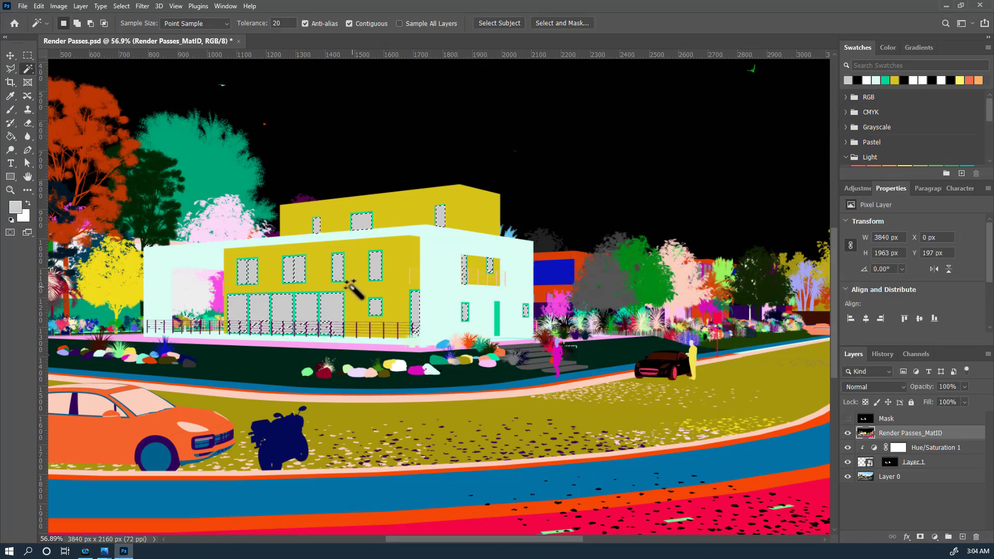
Hide the material ID layer, fill the window selection with the yellow swatch on a new layer and deselect.
left_click(848, 433)
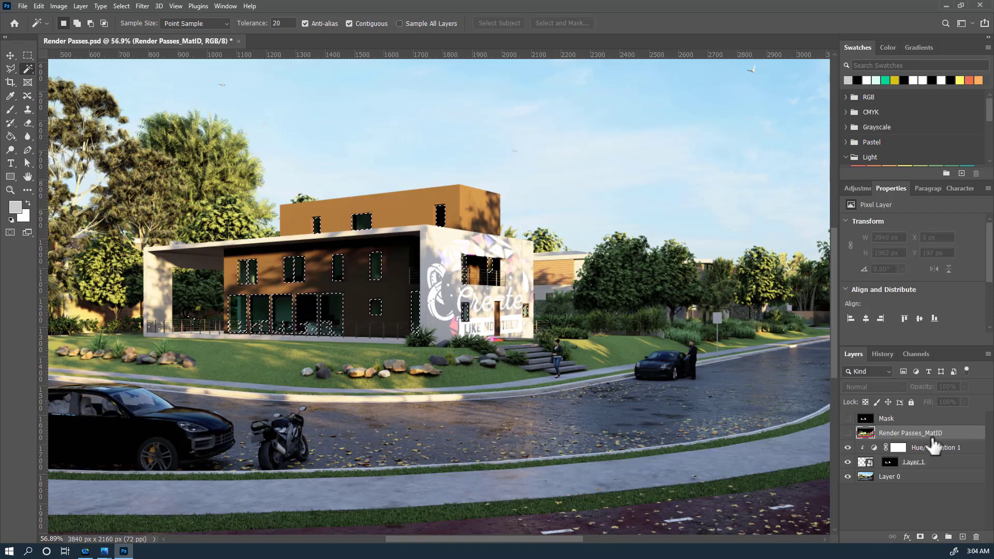
left_click(961, 537)
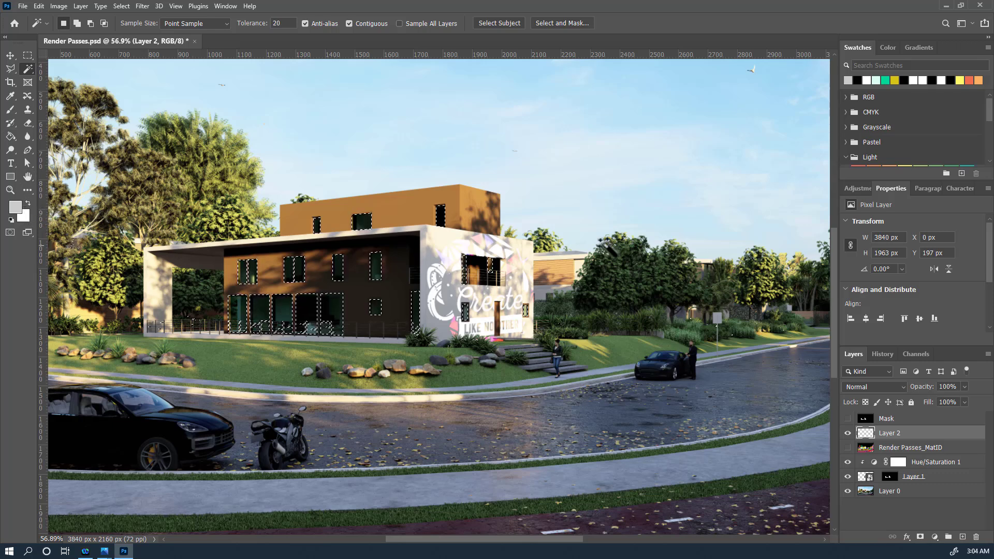
left_click(894, 80)
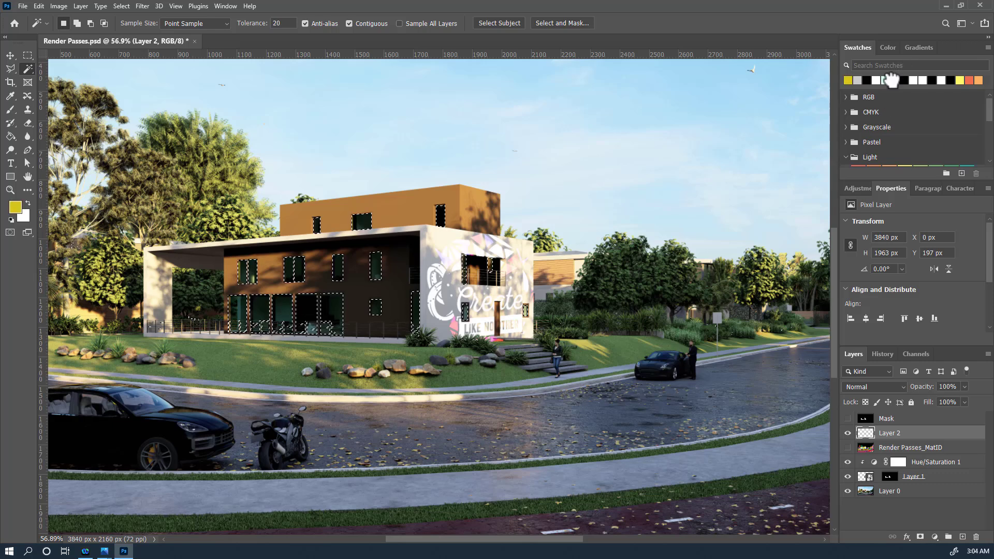
left_click(10, 136)
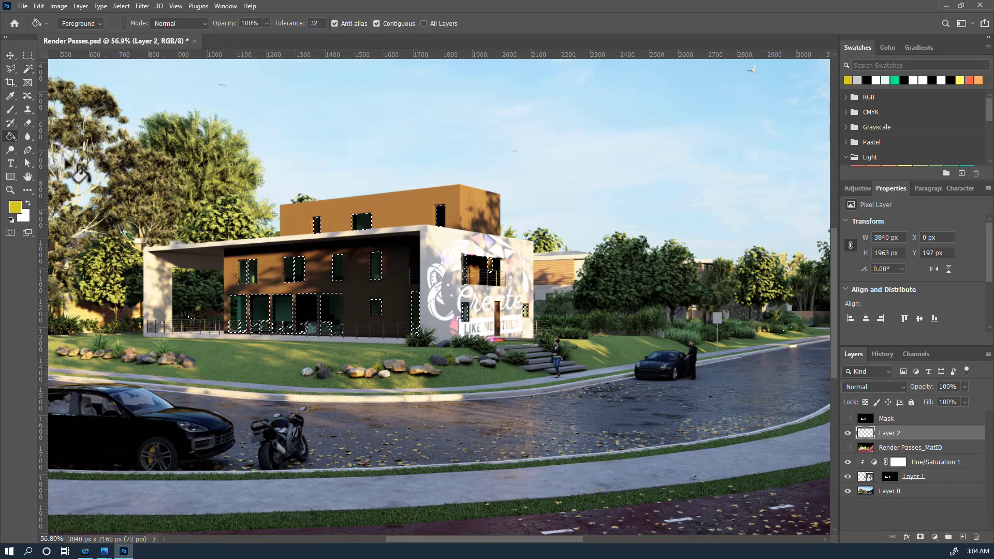
left_click(302, 284)
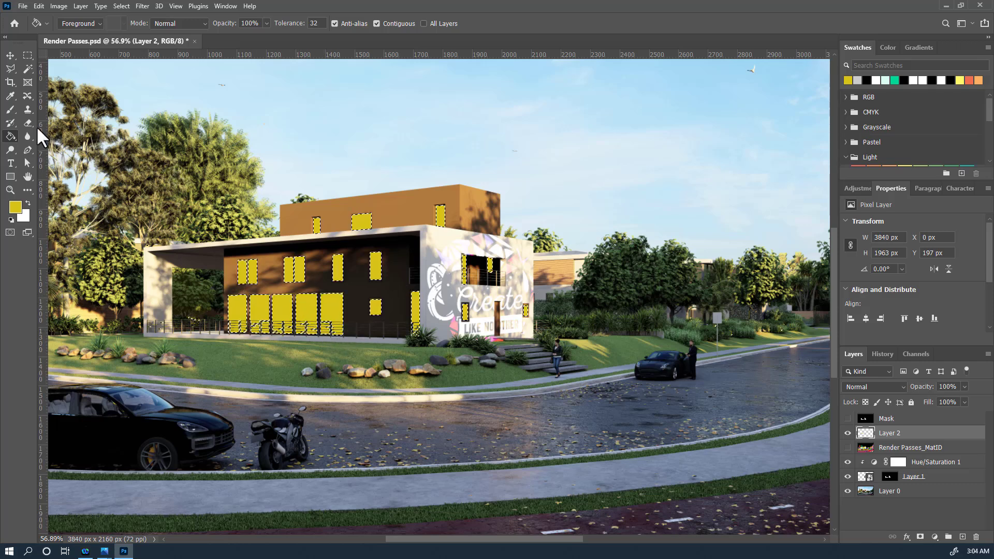
left_click(28, 69)
right_click(292, 264)
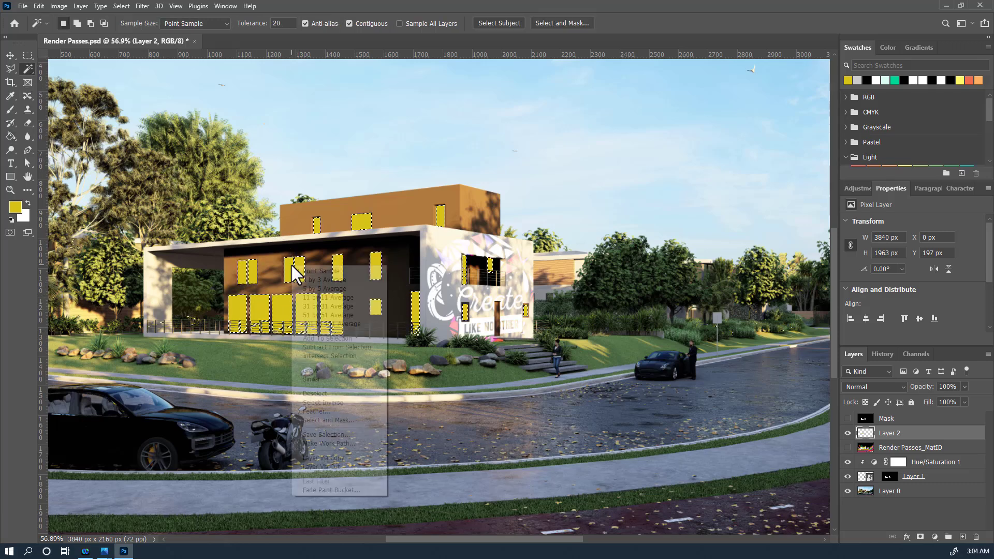
left_click(340, 392)
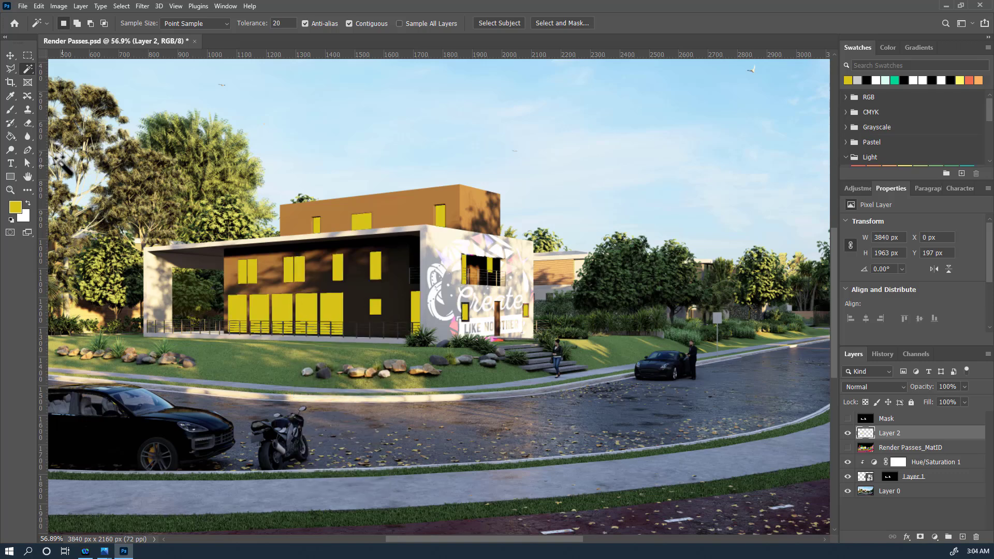
Set the yellow window layer's blend mode to Color Dodge and convert the layer to a smart object.
left_click(10, 55)
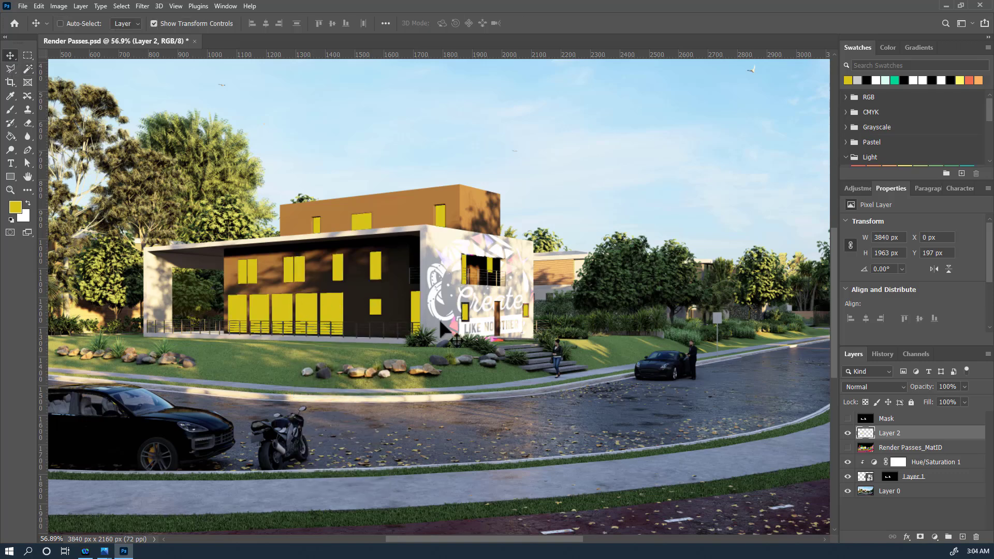
left_click(900, 388)
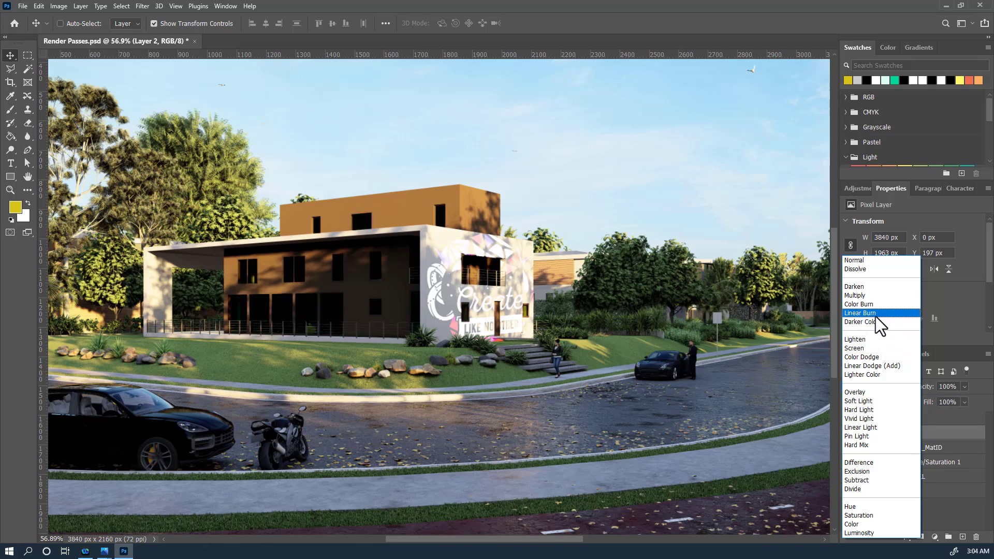
left_click(875, 356)
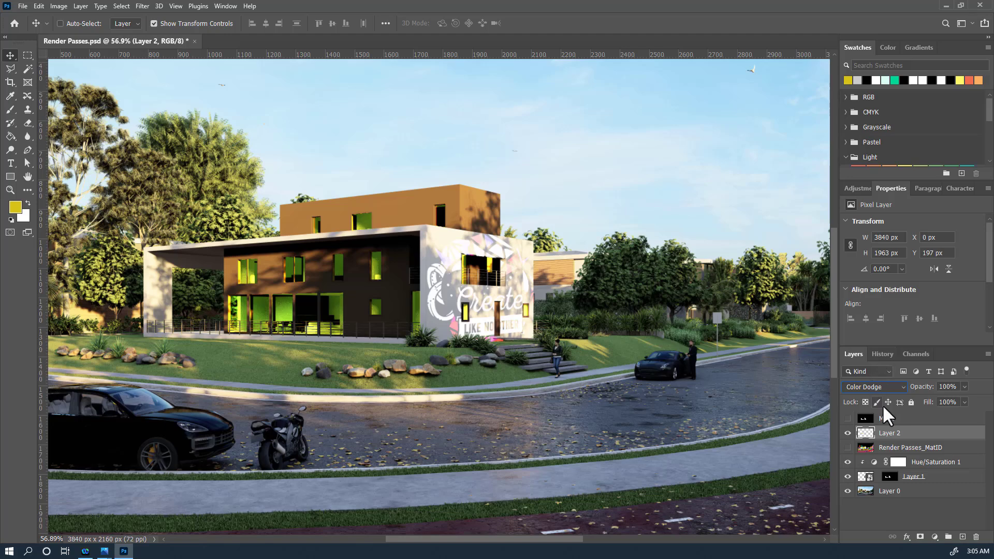
right_click(915, 436)
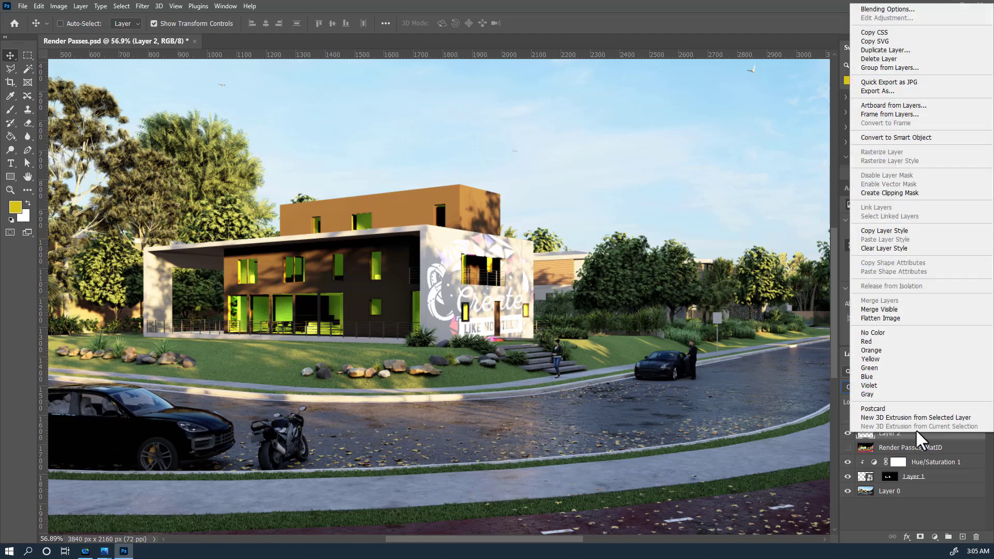
left_click(905, 137)
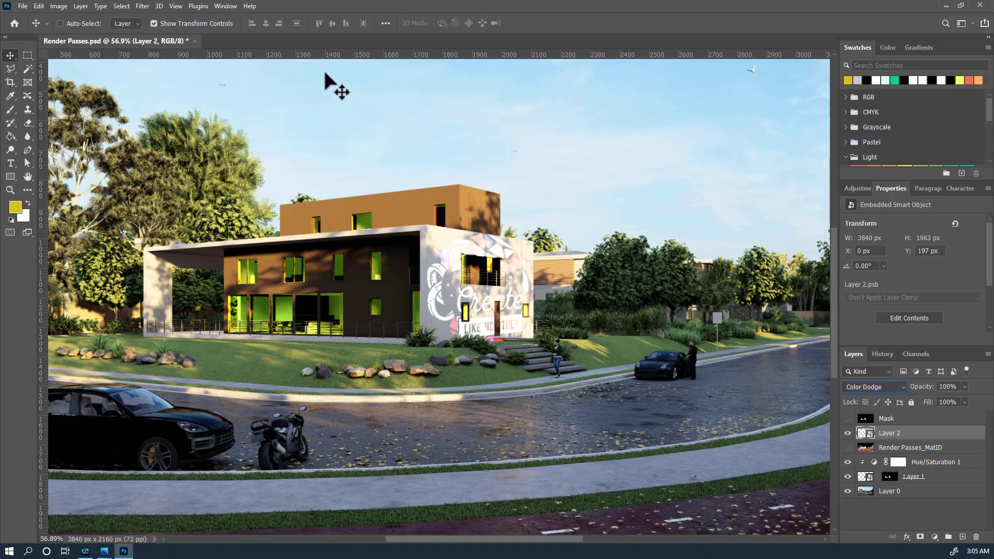
left_click(138, 4)
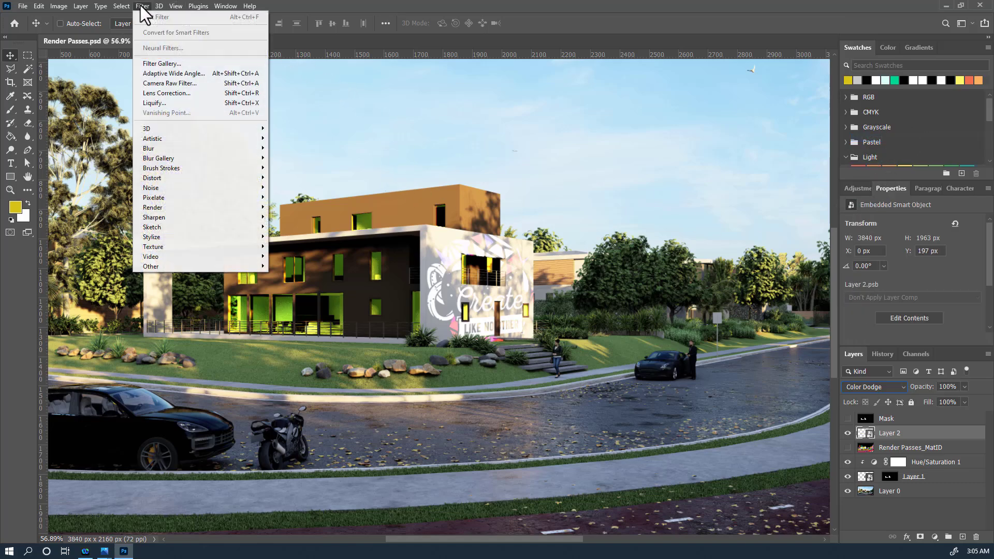
mouse_move(206, 151)
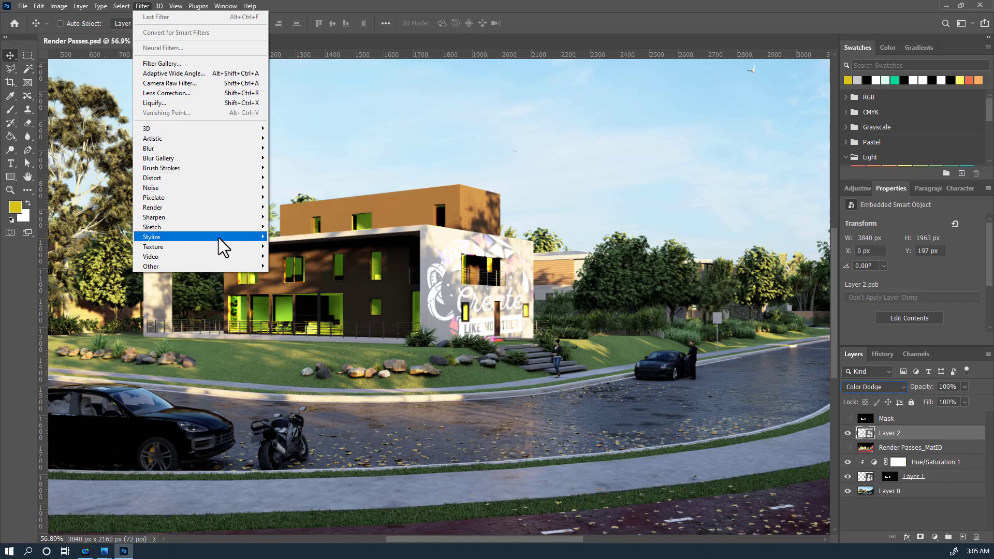
mouse_move(223, 228)
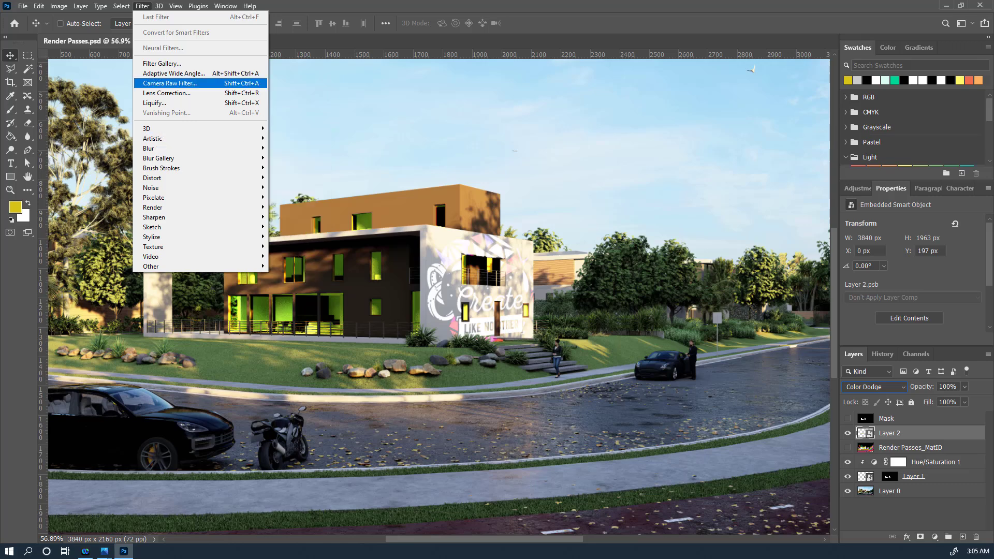
left_click(169, 83)
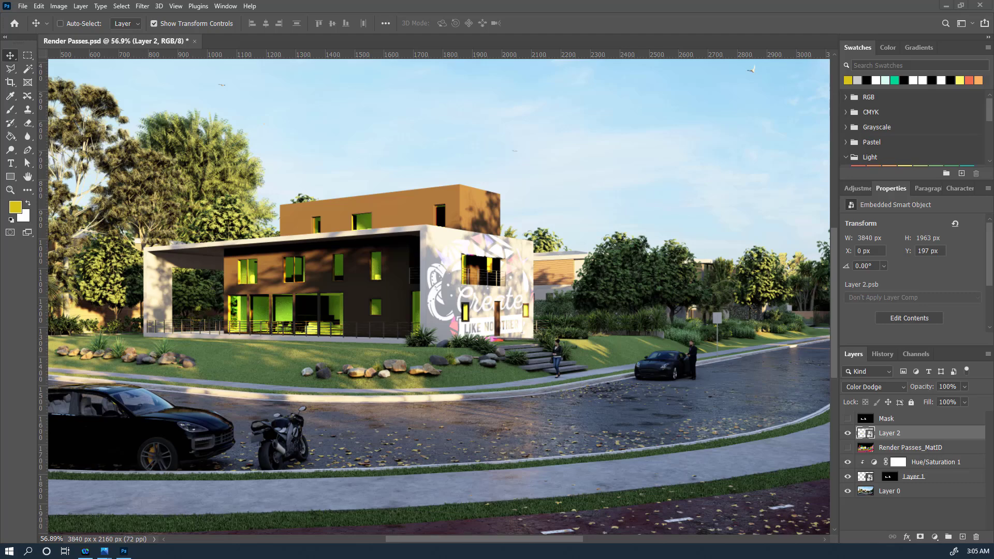
left_click(199, 5)
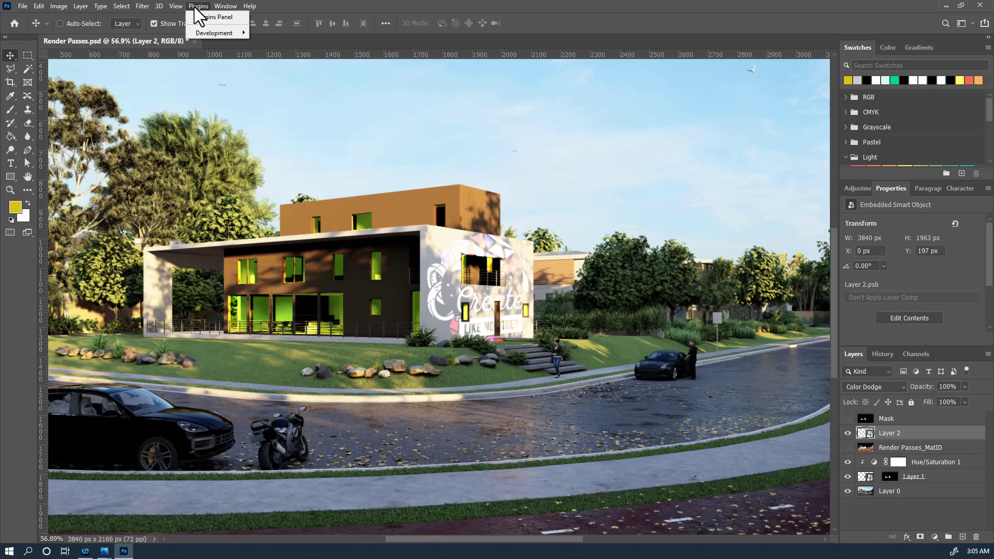
mouse_move(176, 7)
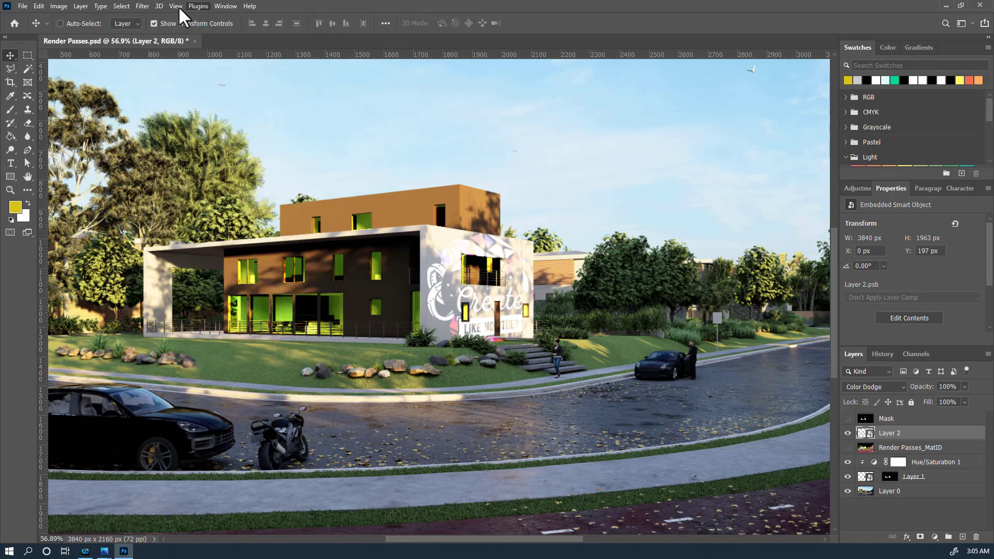
Try a Diffuse Glow filter on the window layer with Glow Amount 6 and Clear Amount 1.
mouse_move(142, 6)
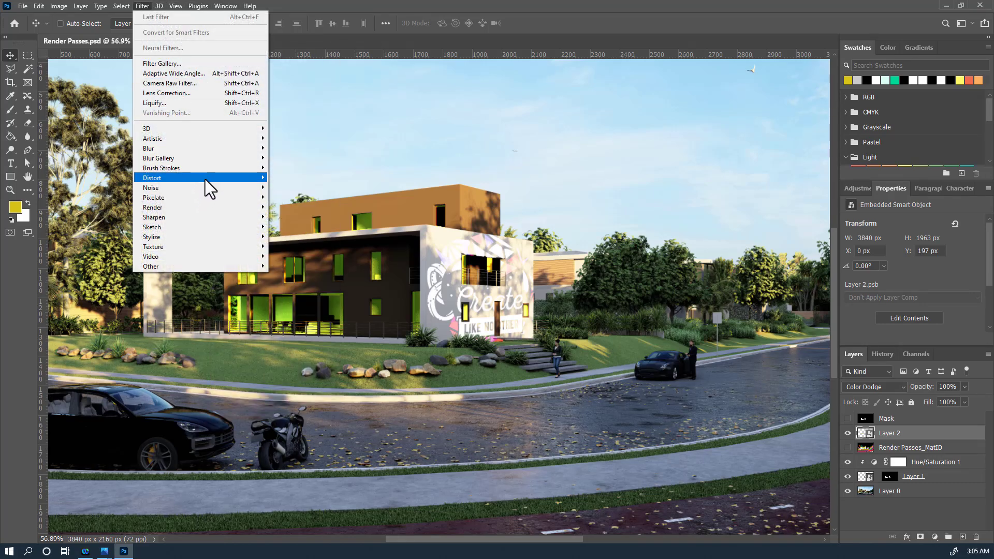
mouse_move(256, 180)
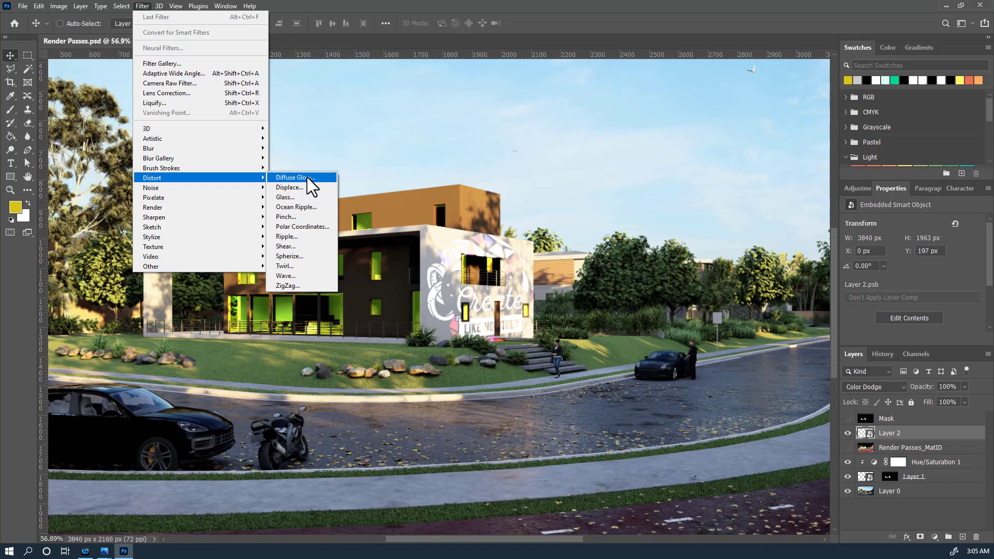
key("Escape")
key("Escape")
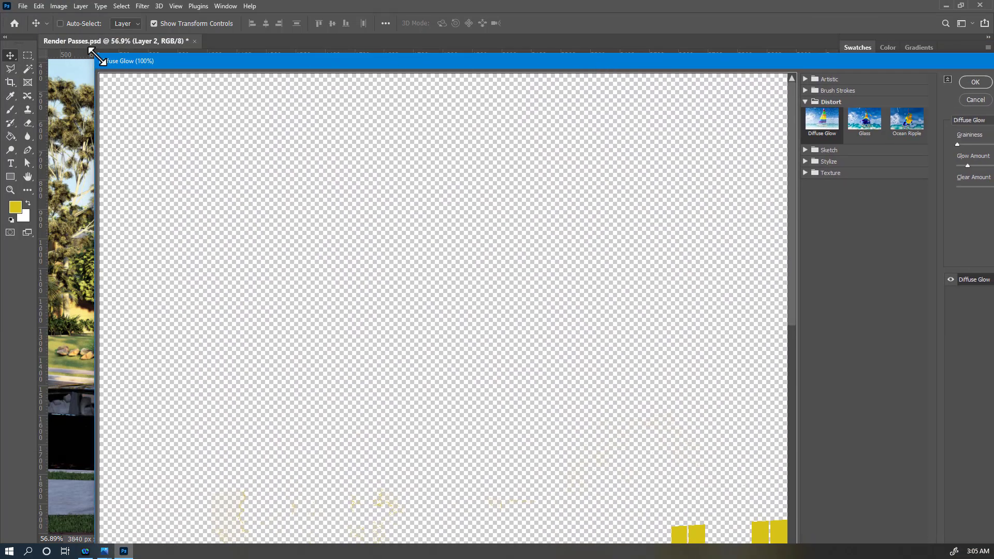
left_click_drag(96, 55, 319, 90)
left_click(304, 276, "alt")
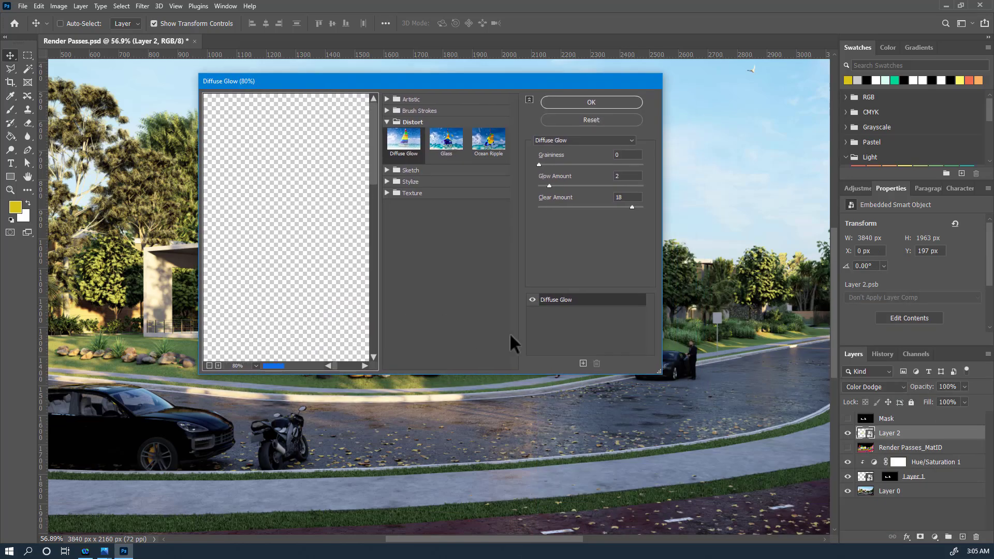
left_click_drag(853, 466, 887, 478)
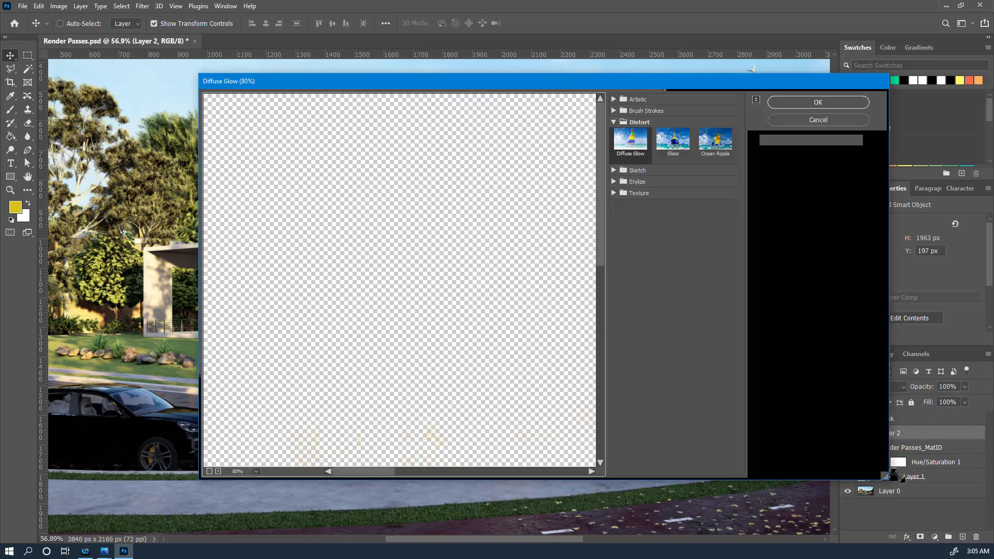
left_click(210, 470)
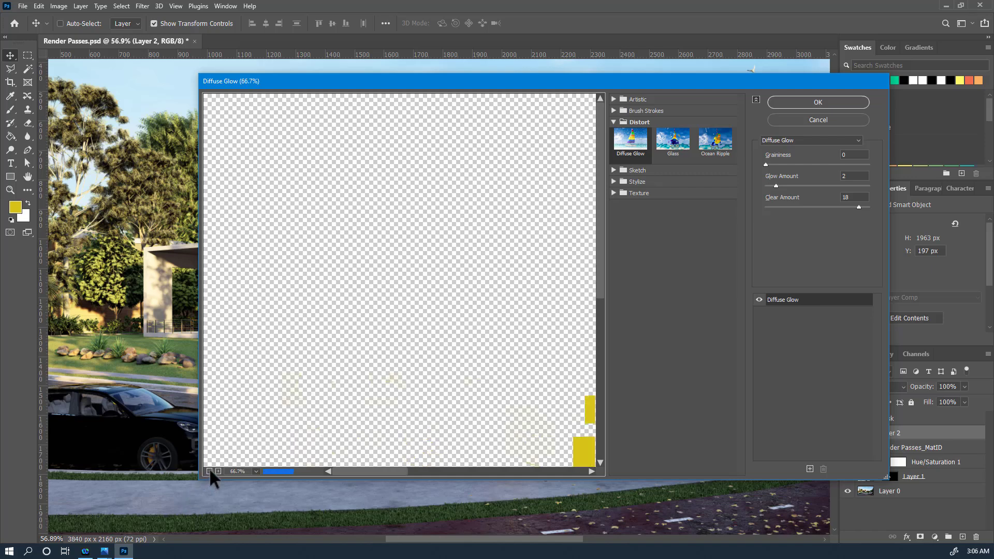
left_click(210, 470)
left_click(210, 470)
left_click(218, 470)
left_click(217, 471)
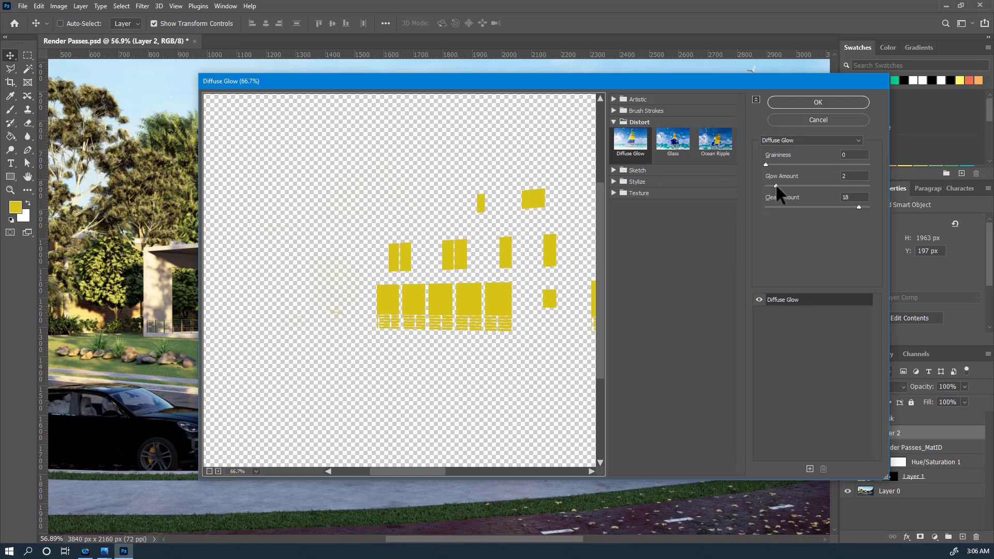
mouse_move(776, 186)
left_mouse_down()
mouse_move(852, 188)
mouse_move(792, 191)
left_mouse_up()
left_click_drag(856, 206, 752, 206)
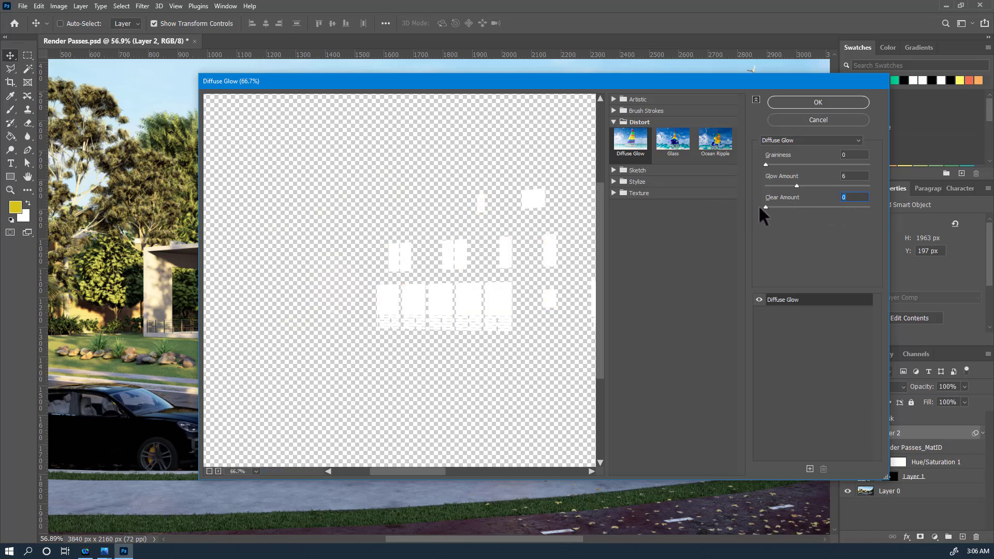
left_click(830, 118)
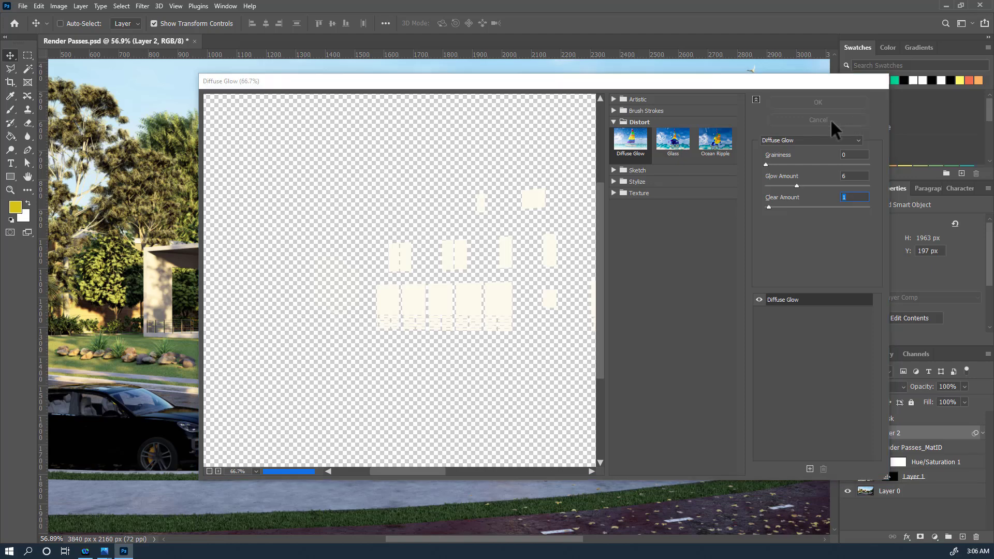
Reset the colors to default black and white and apply Diffuse Glow to Layer 2 with Glow Amount 7 and Clear Amount 10.
left_click(12, 219)
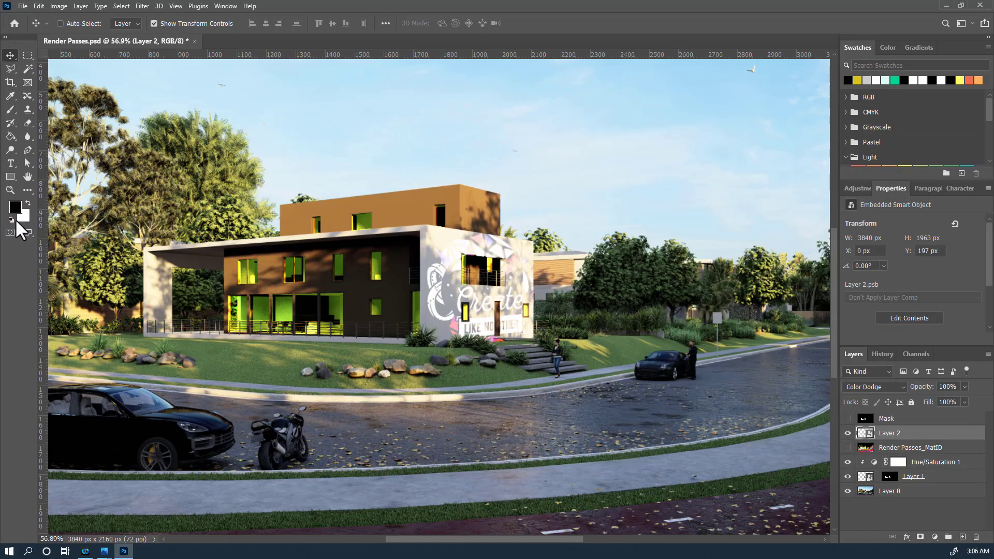
left_click(141, 7)
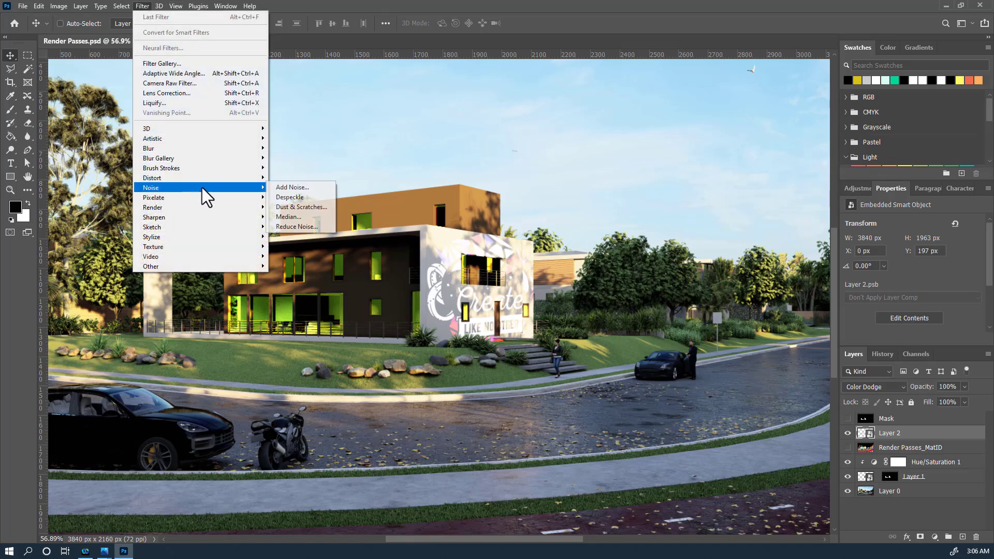
mouse_move(207, 182)
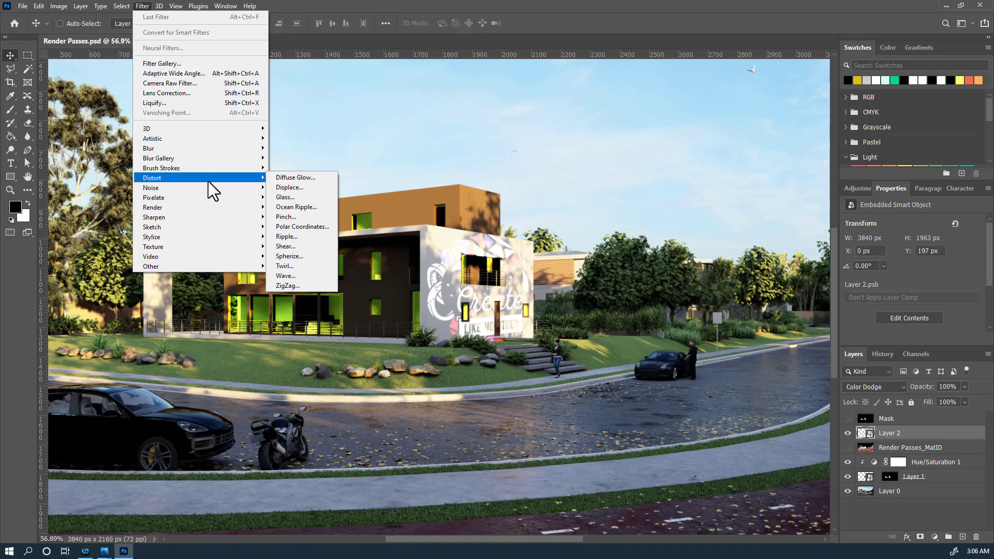
left_click(290, 177)
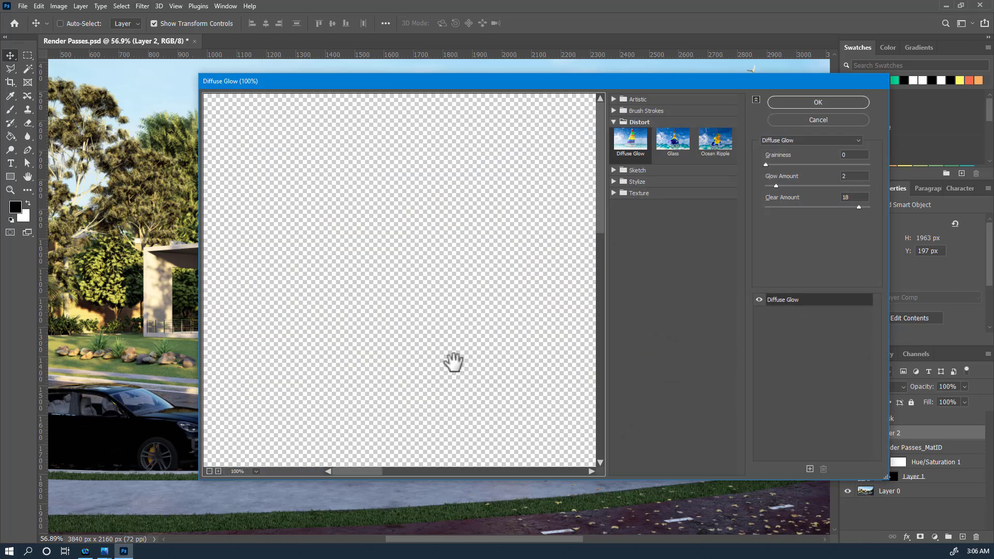
left_click_drag(455, 362, 224, 222)
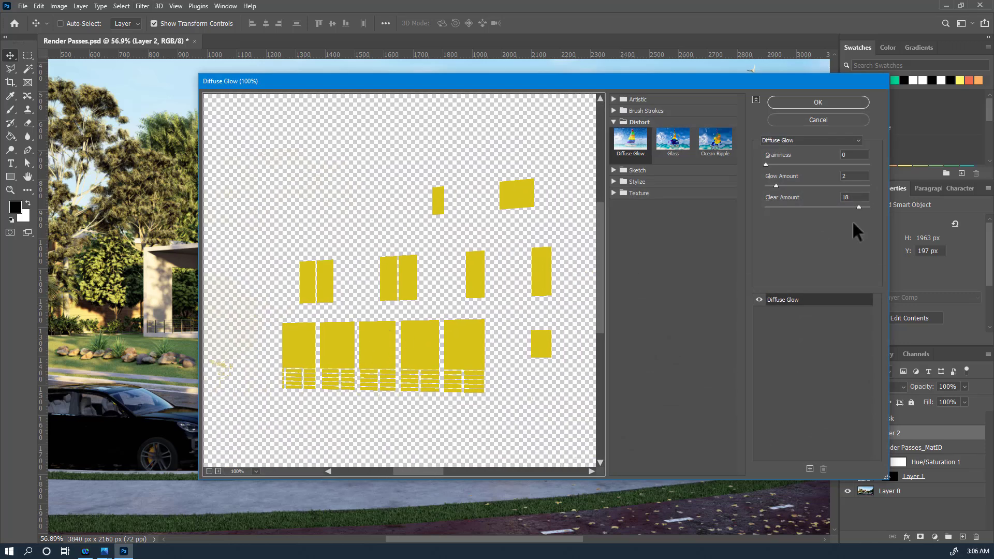
left_click_drag(859, 208, 801, 193)
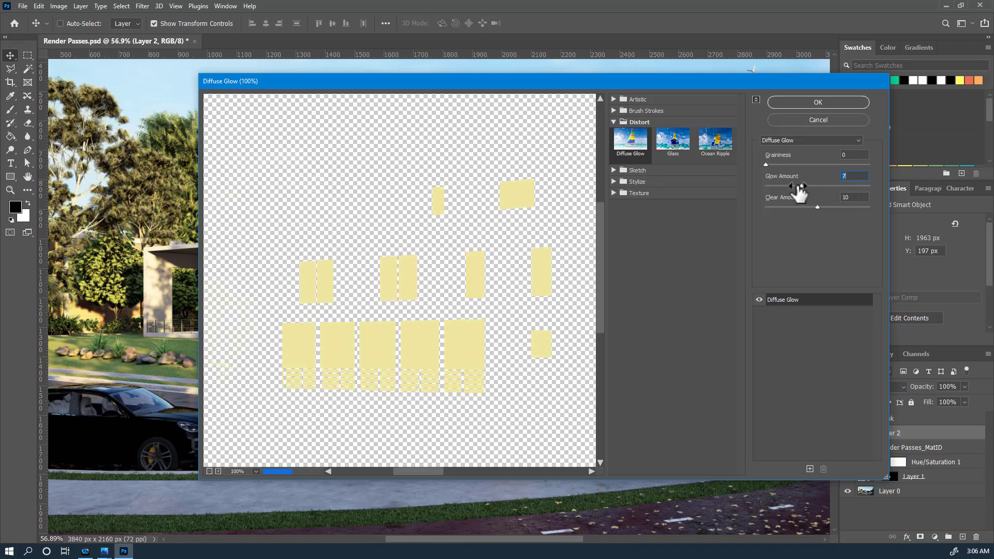
left_click(818, 103)
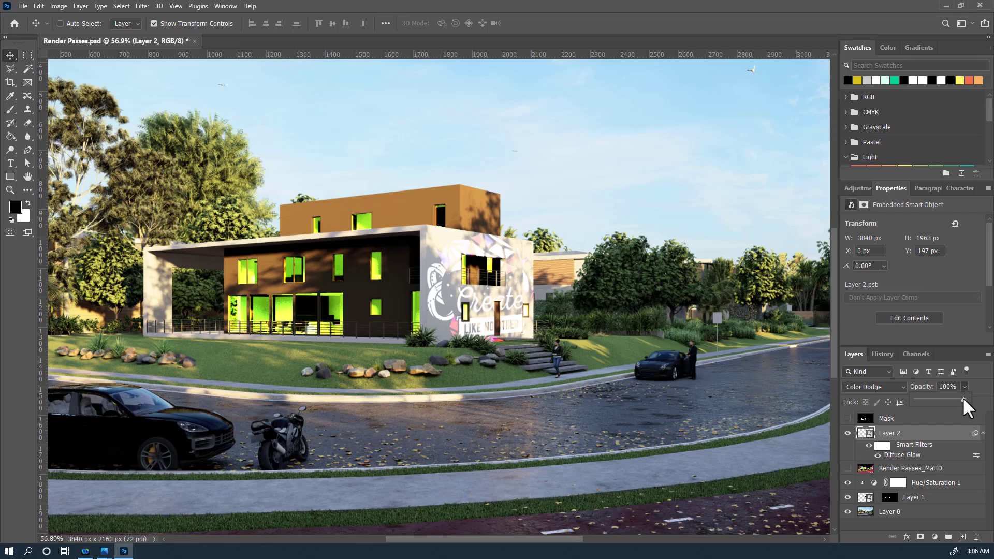
Lower the opacity of the window glow layer to 13% and check the windows up close.
left_click_drag(927, 396, 948, 394)
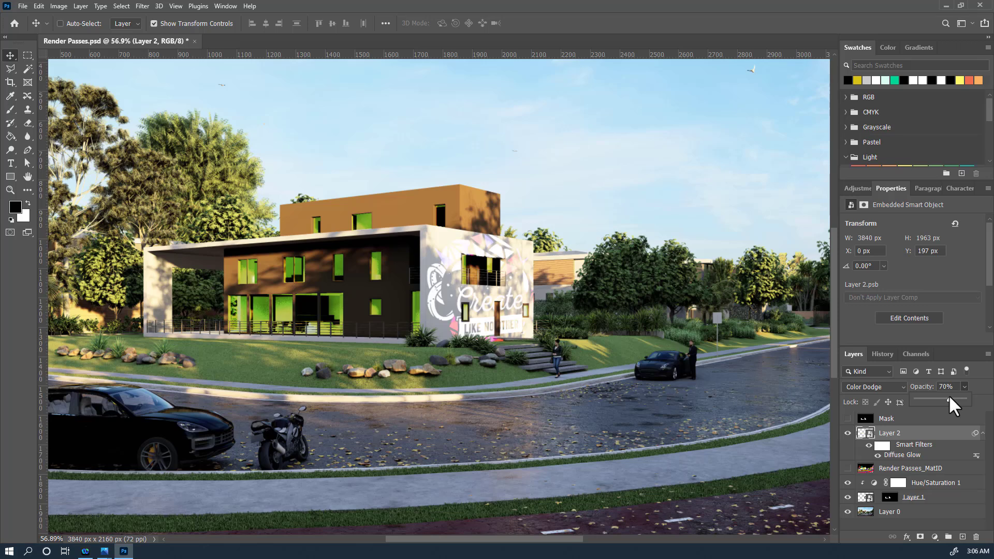
left_click_drag(947, 398, 919, 398)
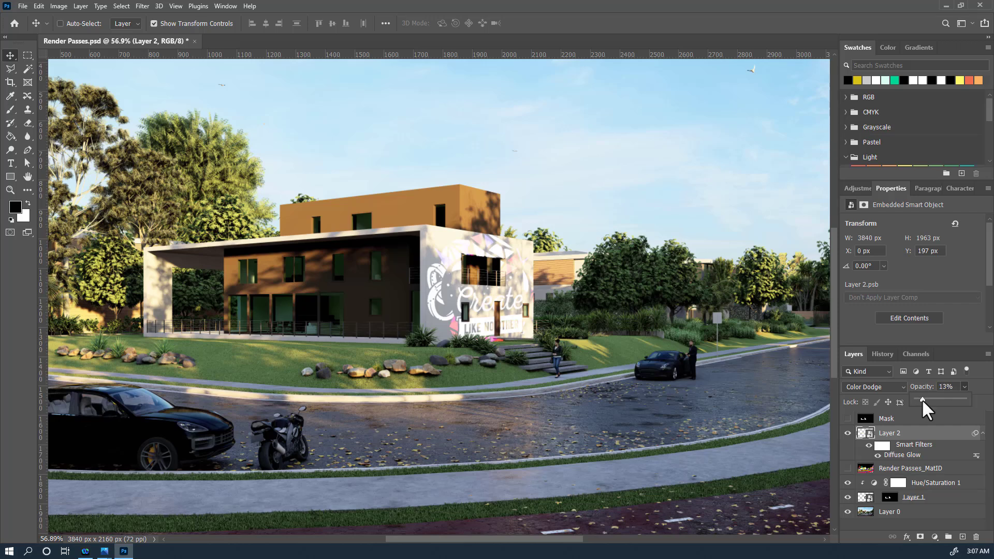
left_click(801, 27)
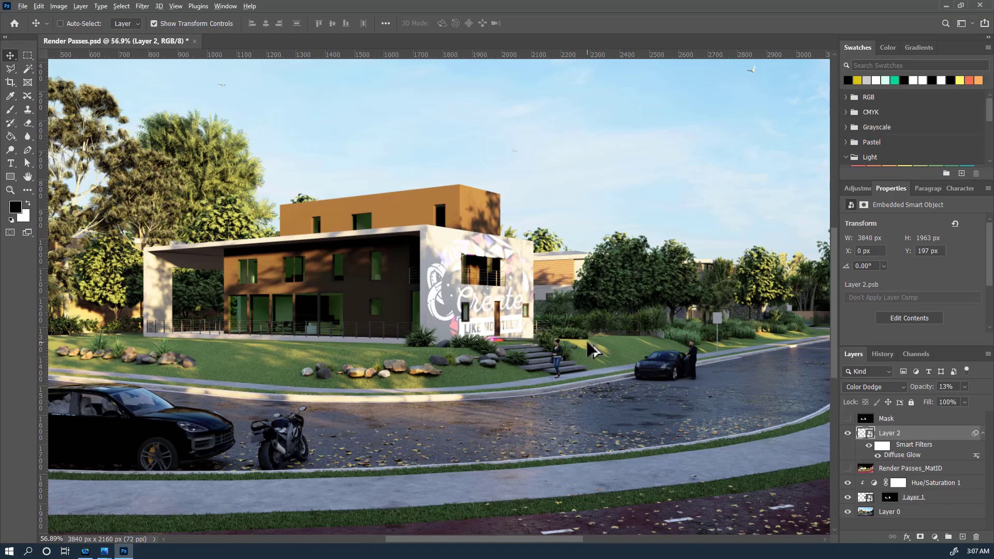
scroll(588, 361, "up", 5)
scroll(588, 361, "up", 10)
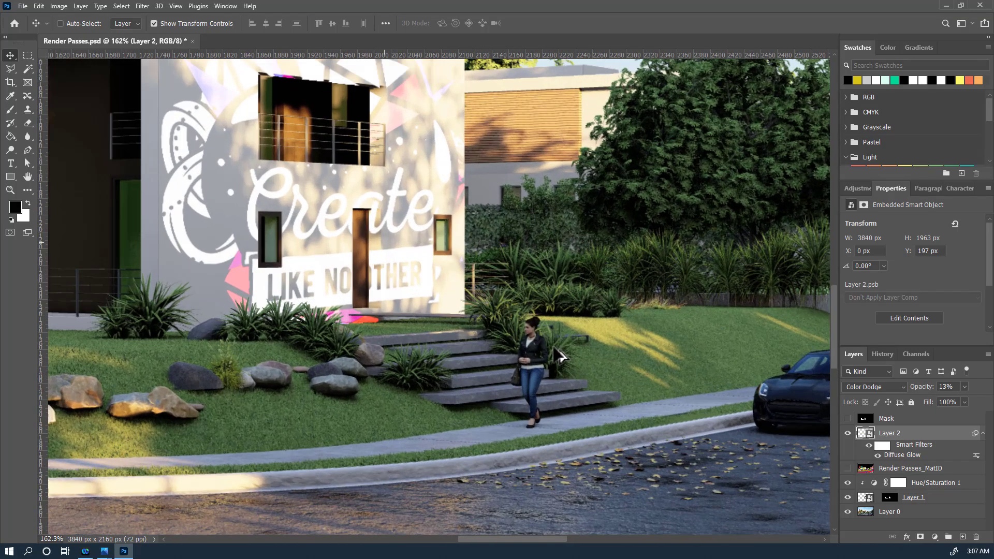
scroll(541, 344, "down", 10)
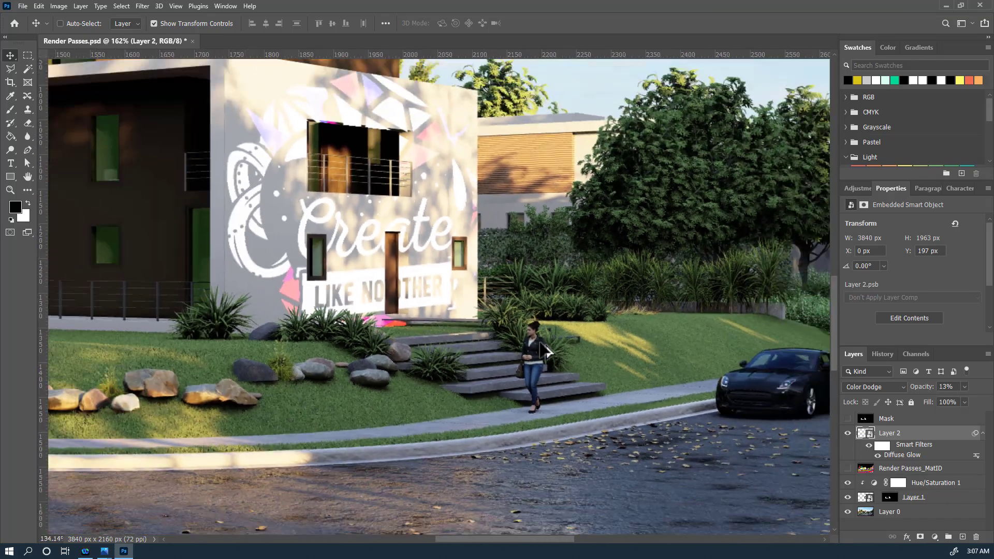
scroll(548, 352, "down", 3)
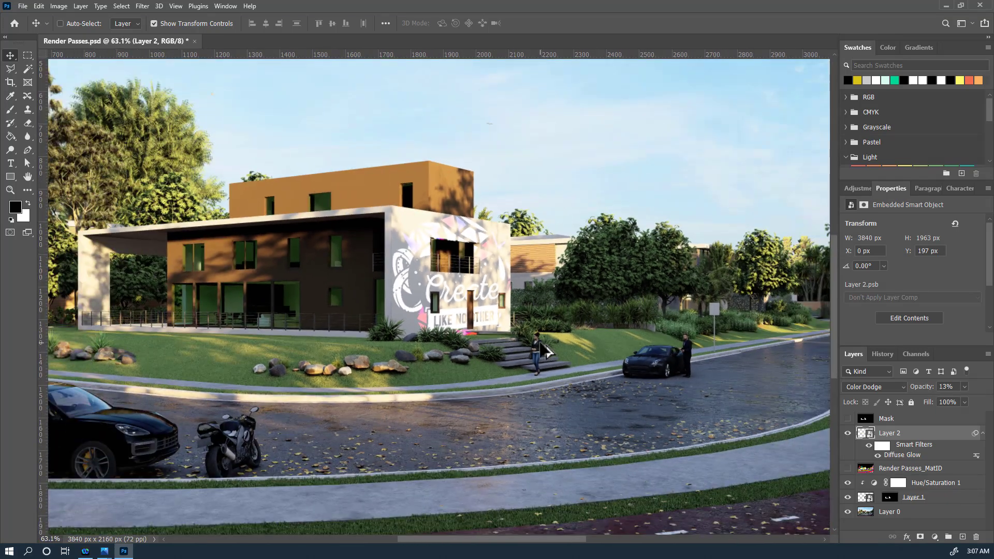
scroll(548, 352, "up", 1)
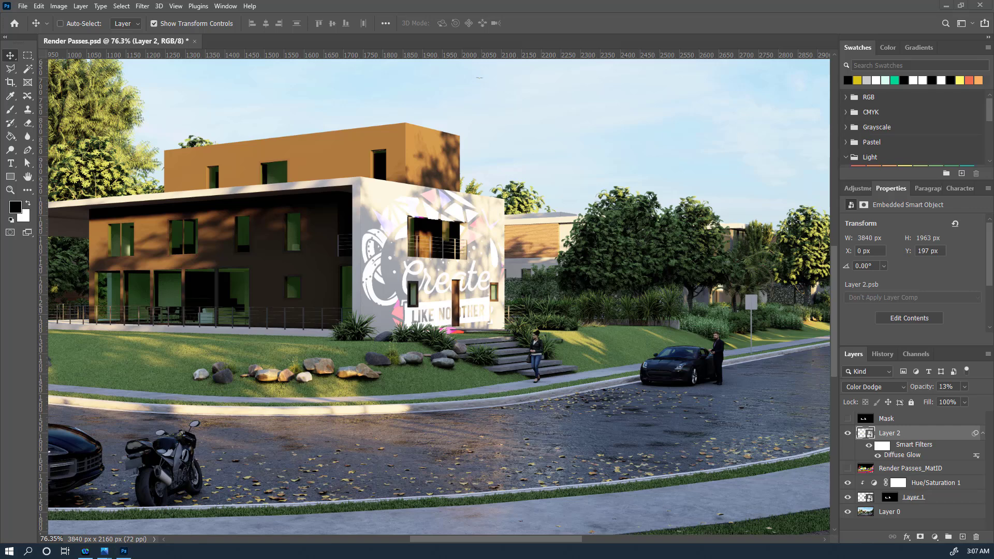
Open the recent file Kid Demo.psd and hide the Kid with Kite and Kid with Kite A layers.
left_click(25, 6)
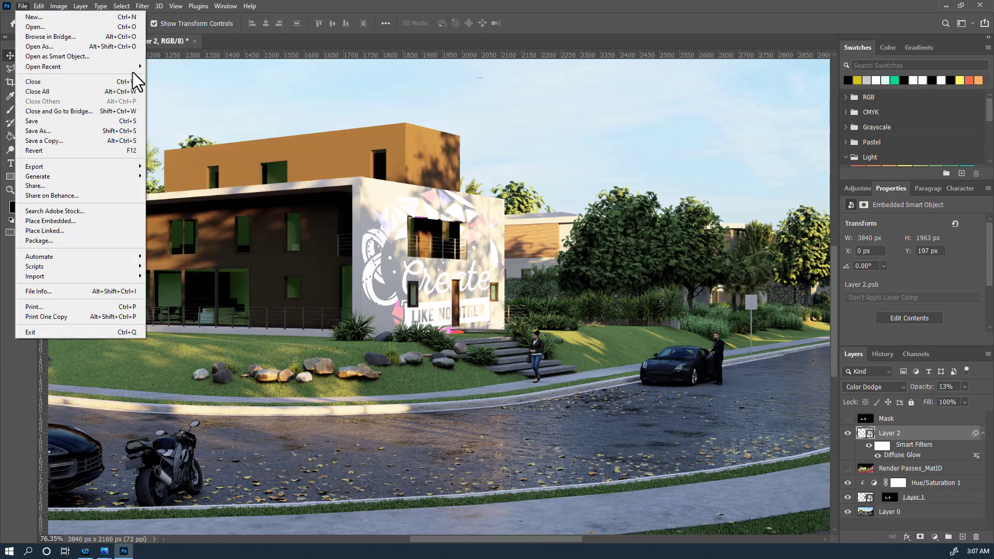
mouse_move(112, 69)
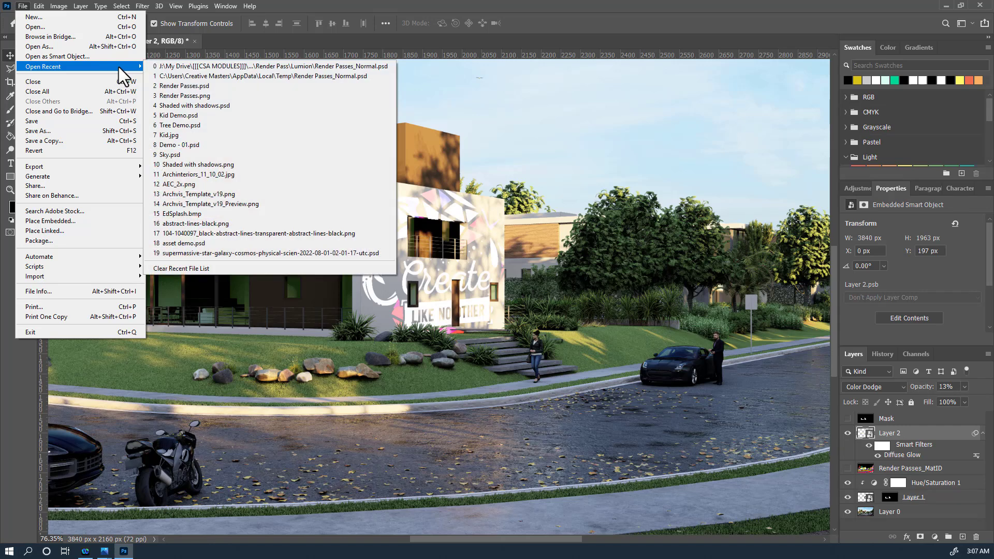
left_click(213, 117)
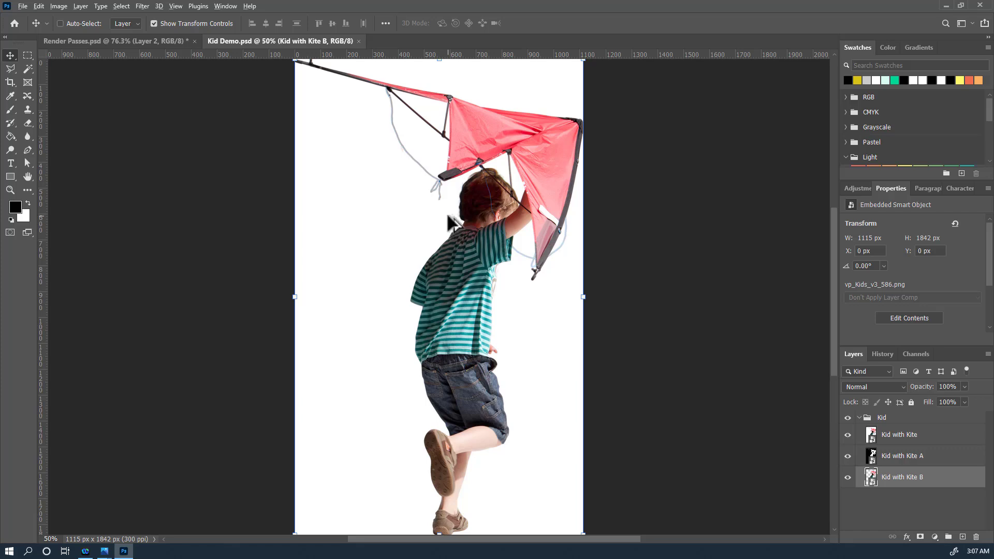
scroll(447, 216, "down", 3)
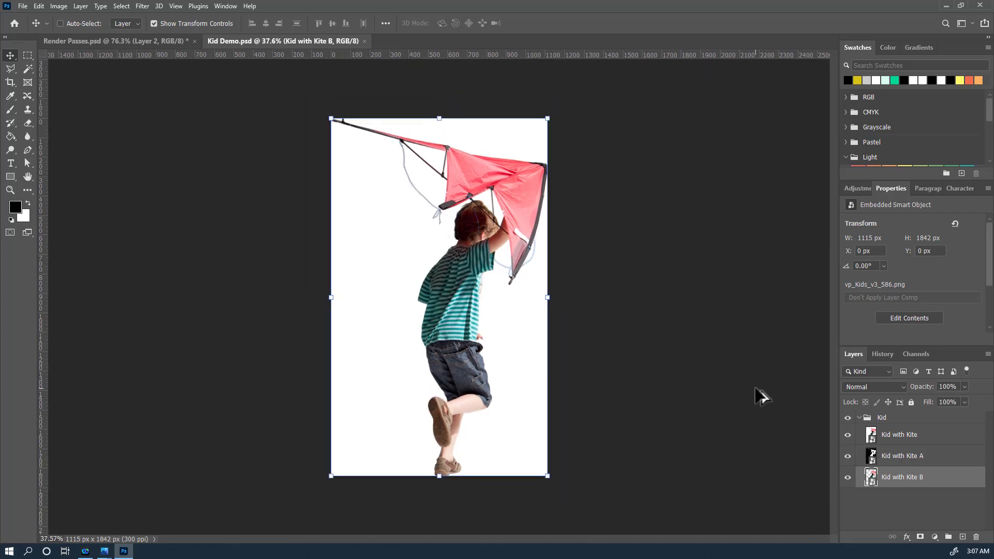
left_click(850, 436)
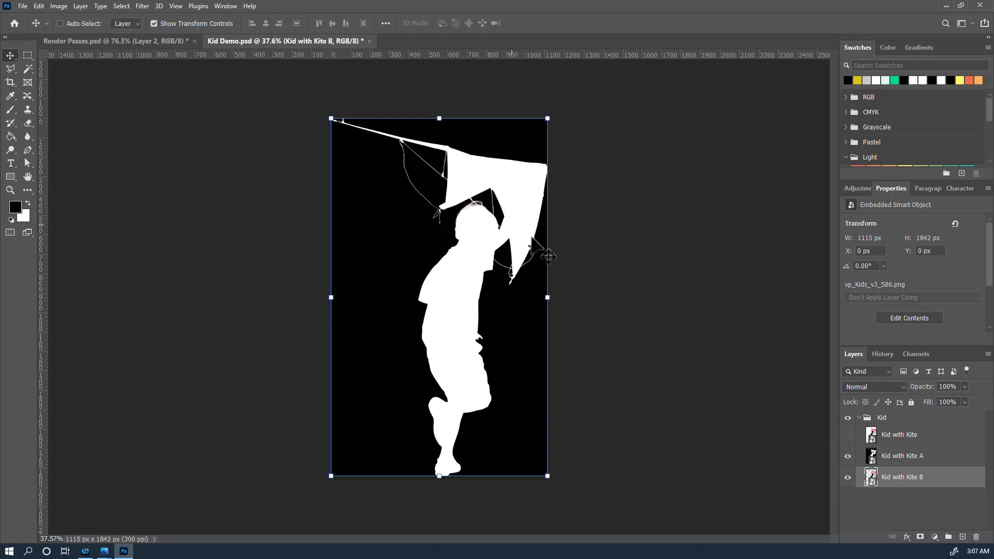
left_click(848, 456)
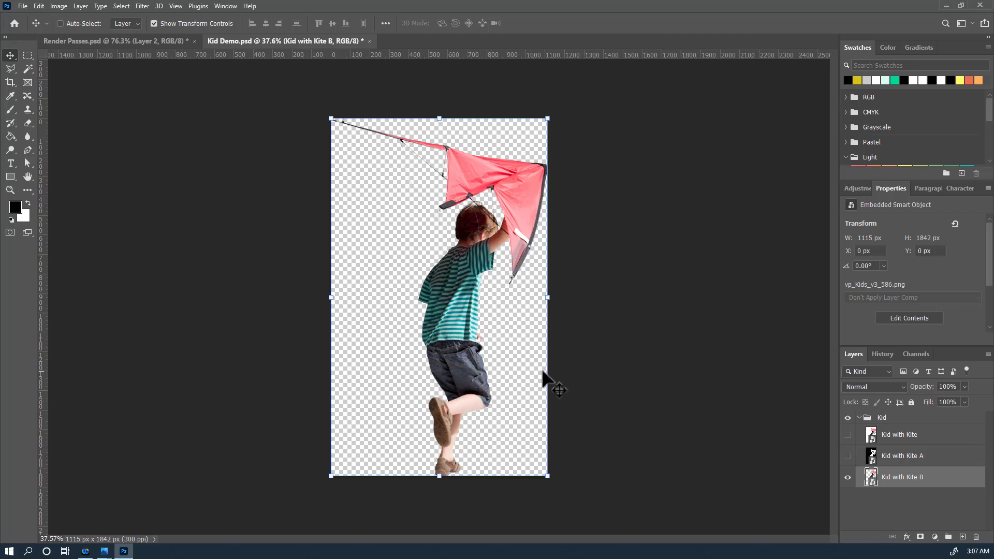
Duplicate the Kid with Kite B layer into Render Passes.psd and switch to that document.
left_click(175, 41)
left_click(227, 41)
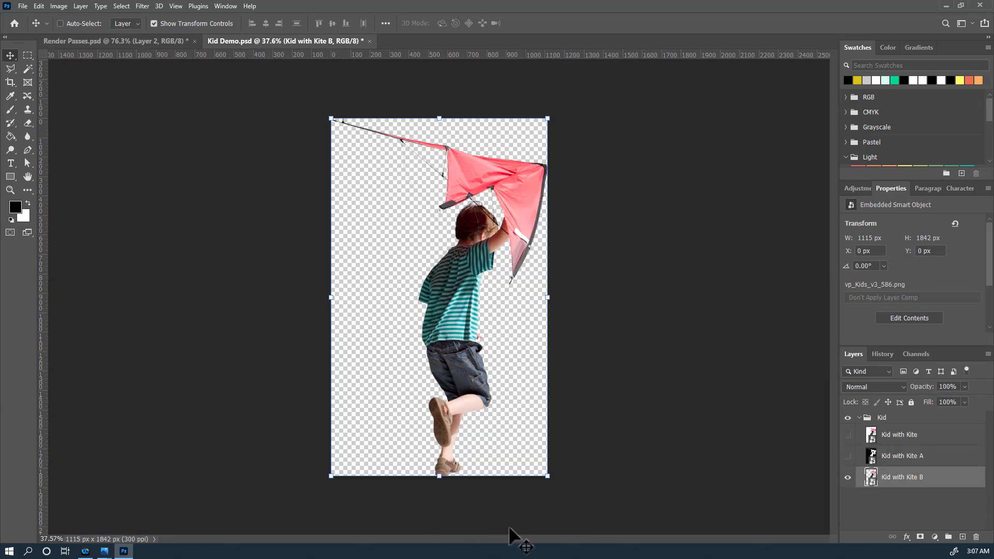
left_click(175, 41)
left_click(247, 41)
right_click(951, 484)
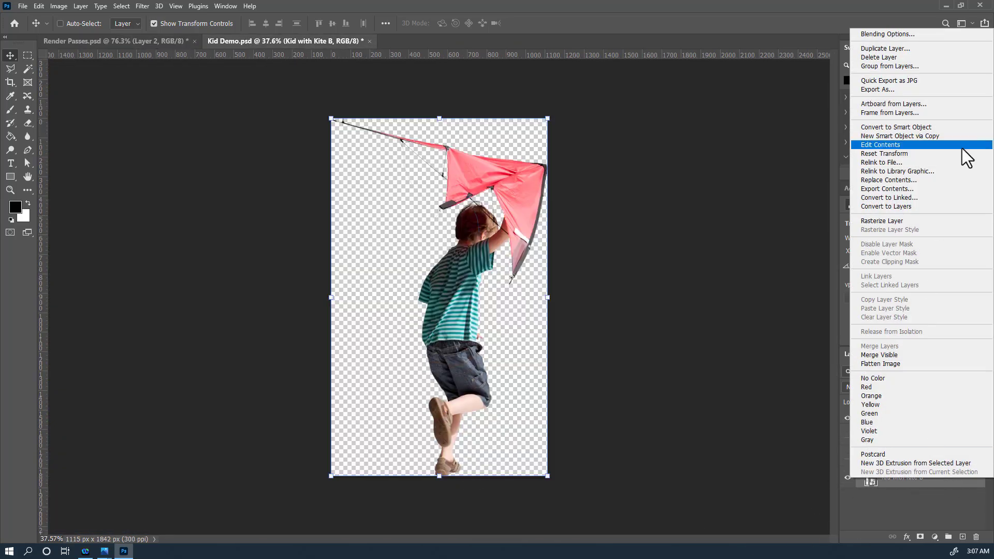
left_click(915, 48)
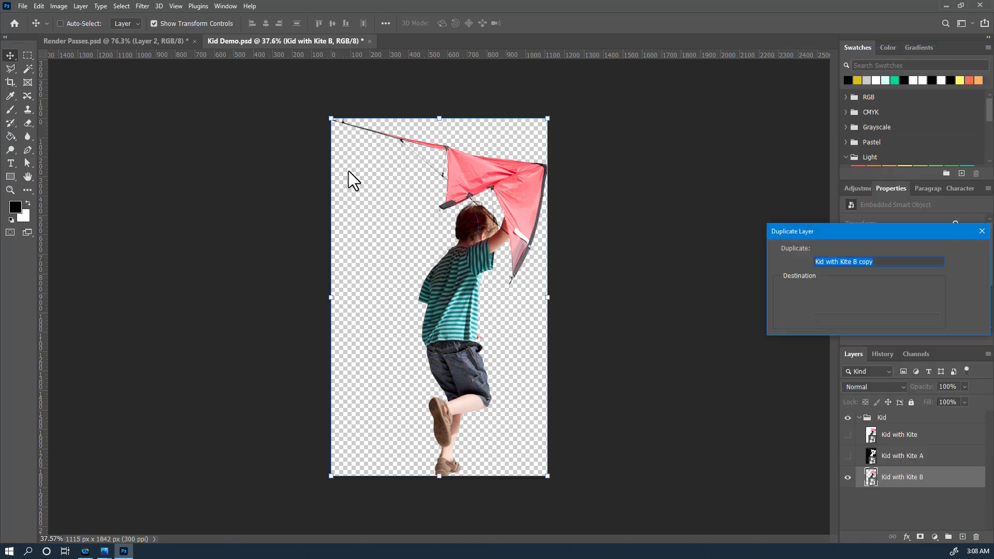
left_click(898, 286)
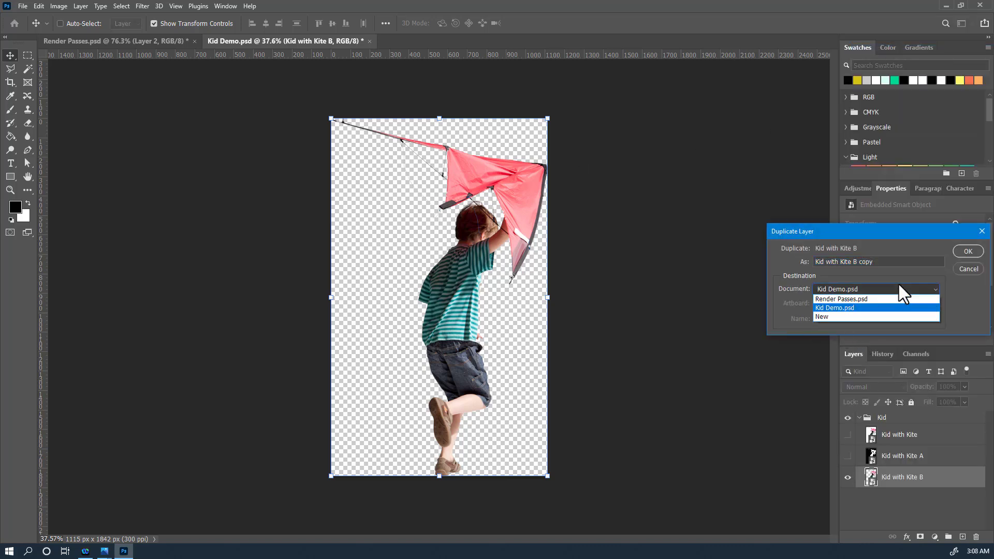
left_click(872, 299)
left_click(968, 252)
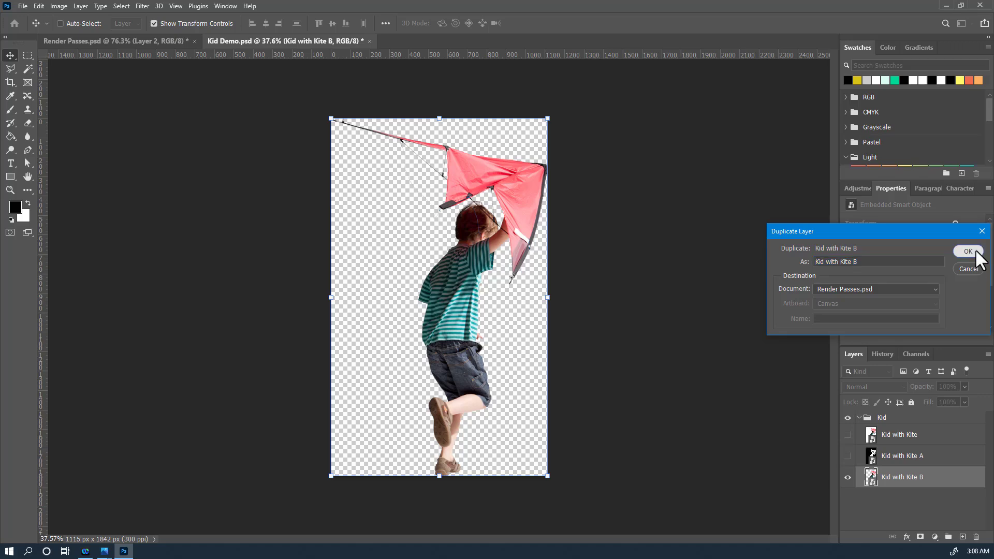
left_click(157, 37)
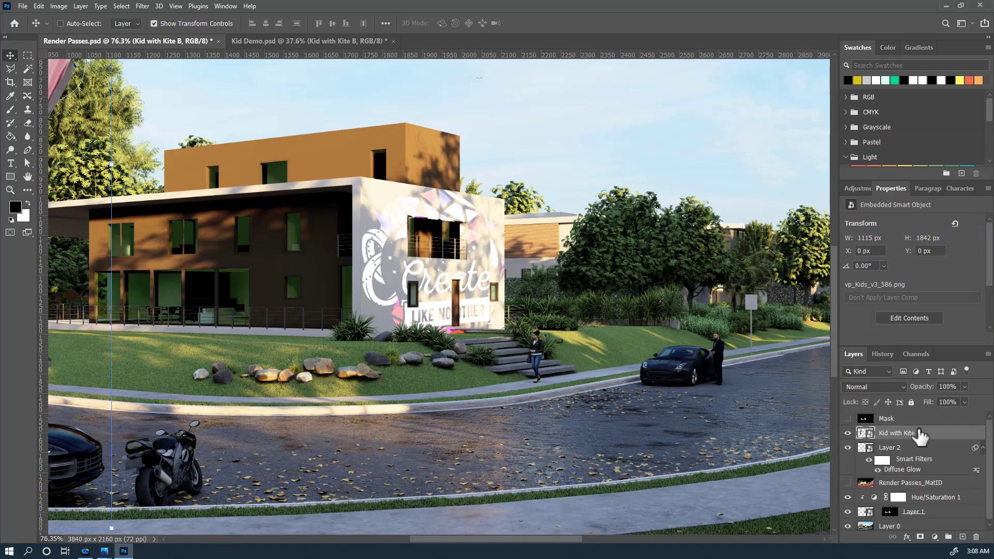
Scale the kid cutout down to about 239 by 396 px and place it on the sidewalk near the walking couple.
key("ctrl+0")
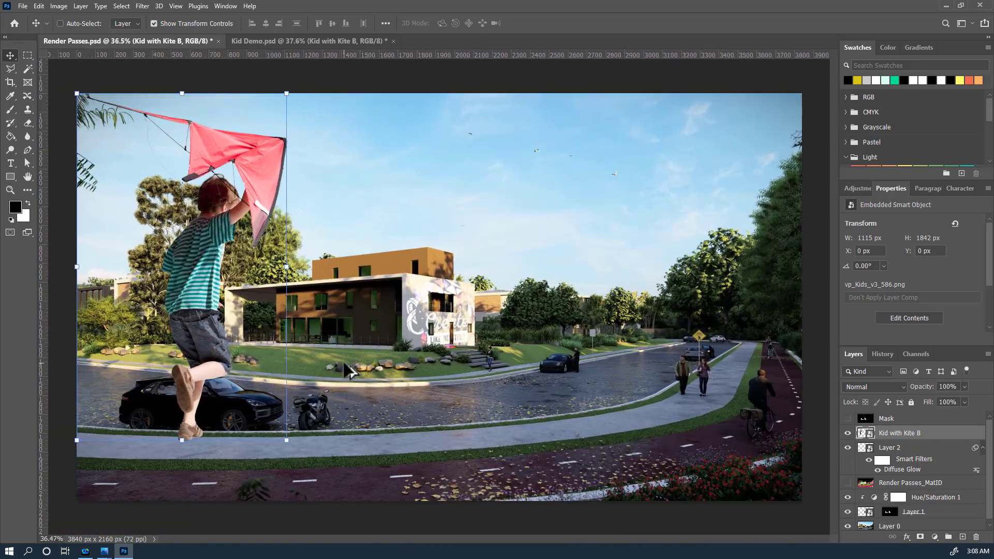
left_click_drag(258, 264, 501, 253)
left_click_drag(530, 82, 378, 325)
left_click_drag(362, 366, 446, 357)
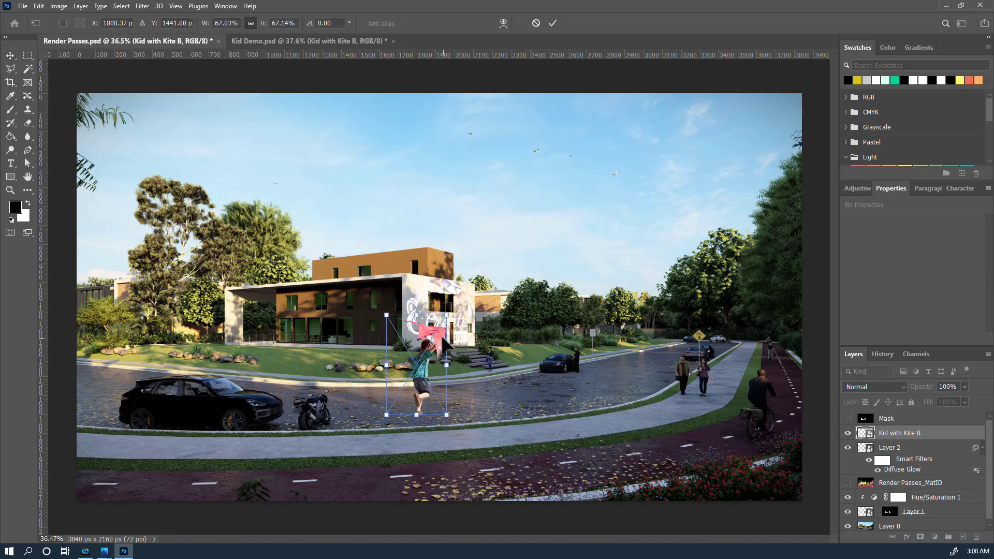
left_click_drag(447, 315, 429, 343)
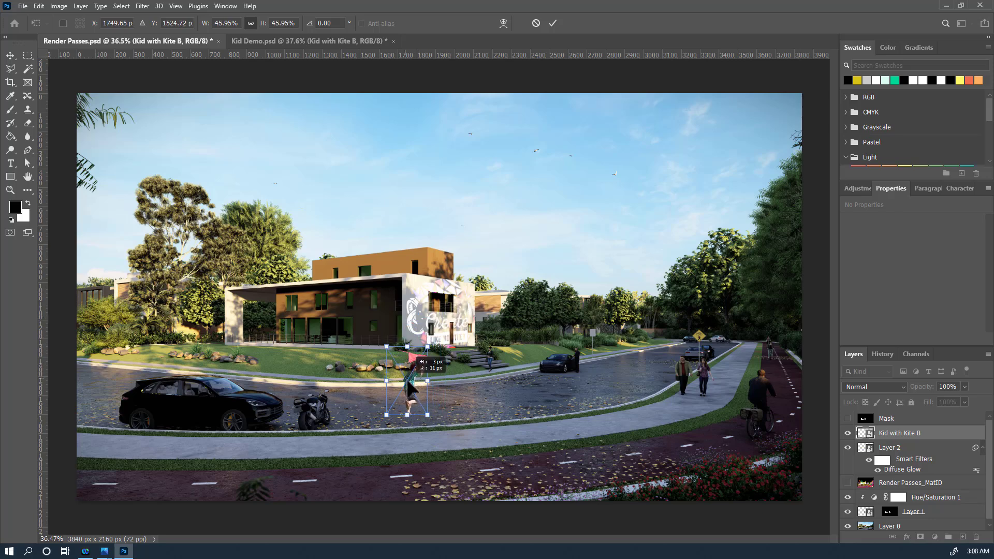
left_click_drag(420, 377, 609, 387)
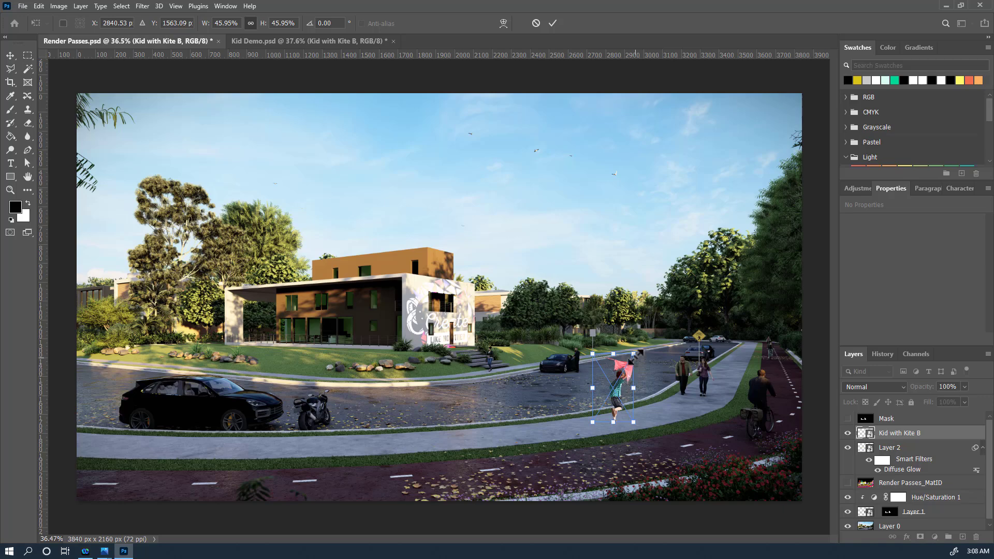
left_click_drag(638, 351, 640, 348)
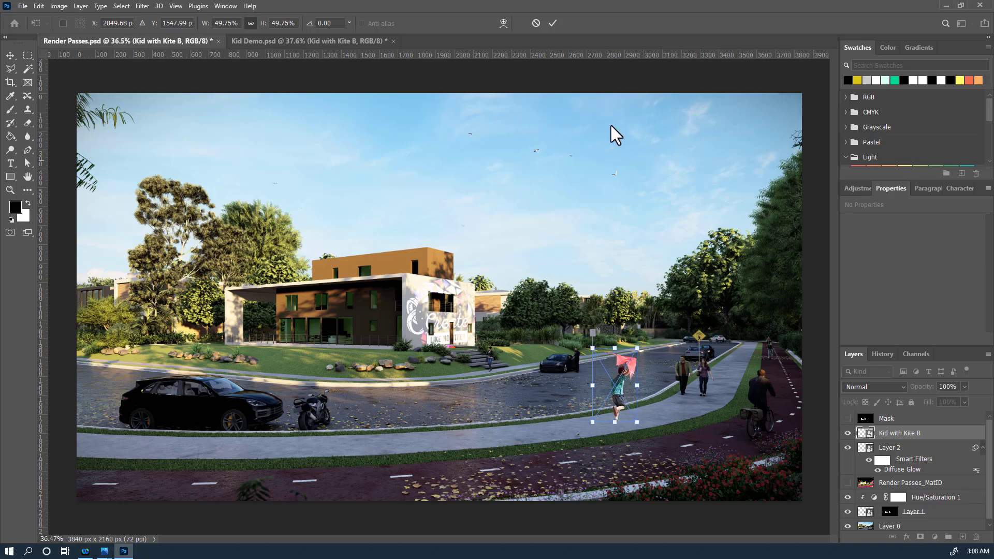
key("Return")
Apply a Motion Blur filter to the Kid with Kite B layer with an angle of 6° and a distance of 20 pixels.
scroll(655, 412, "up", 5)
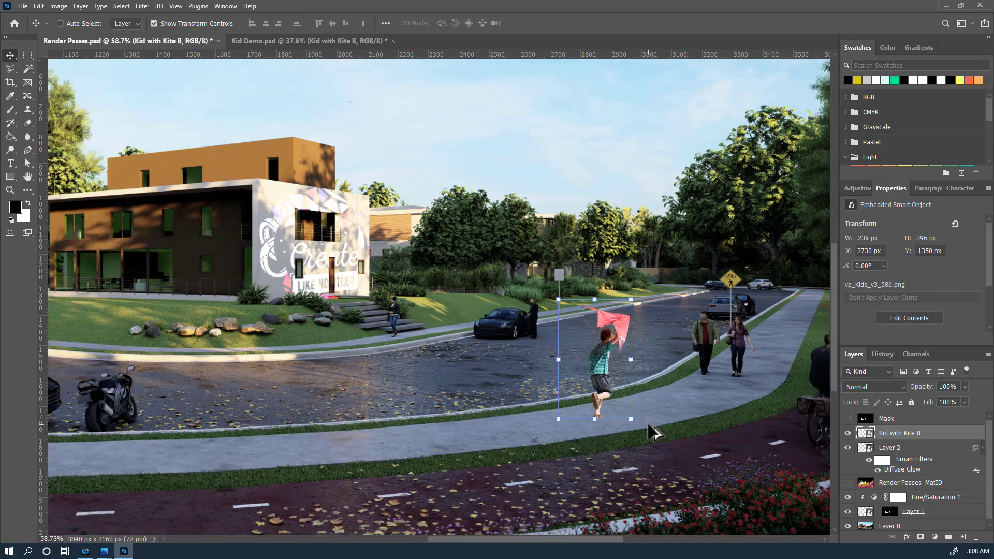
left_click_drag(645, 420, 549, 398)
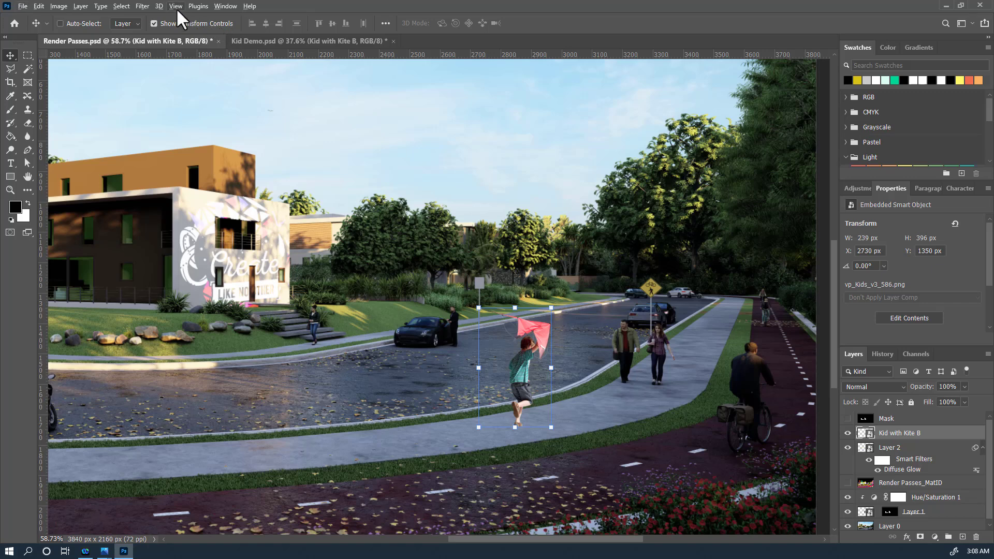
left_click(141, 7)
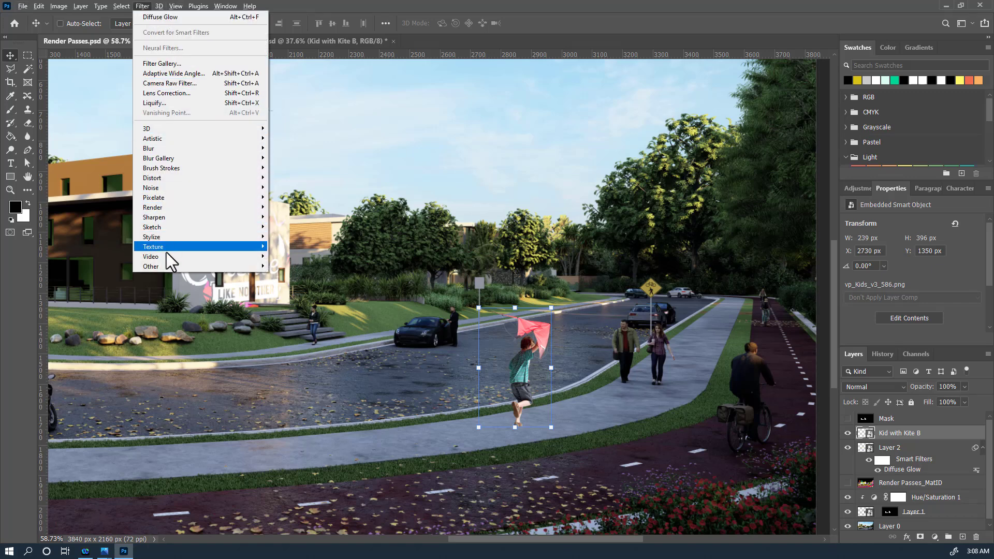
mouse_move(166, 250)
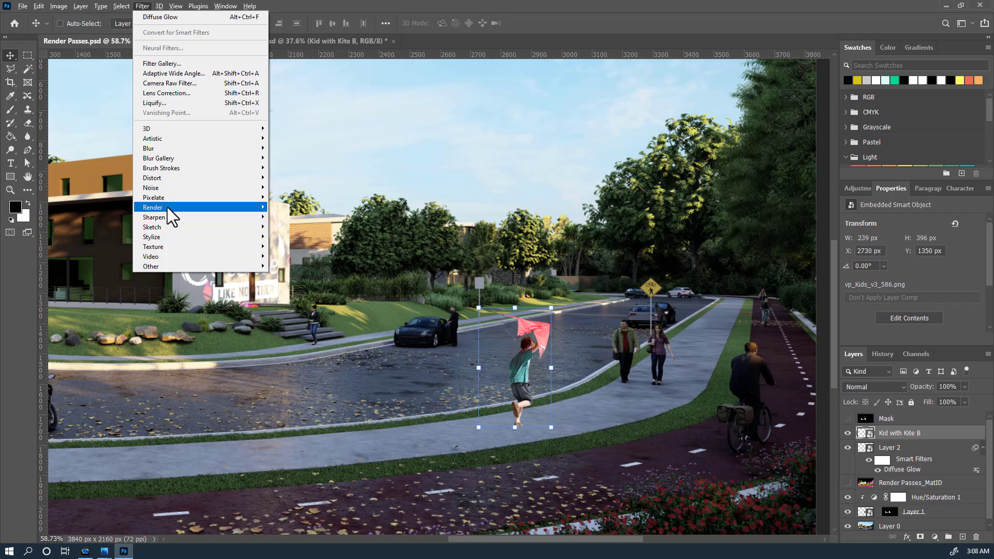
mouse_move(179, 201)
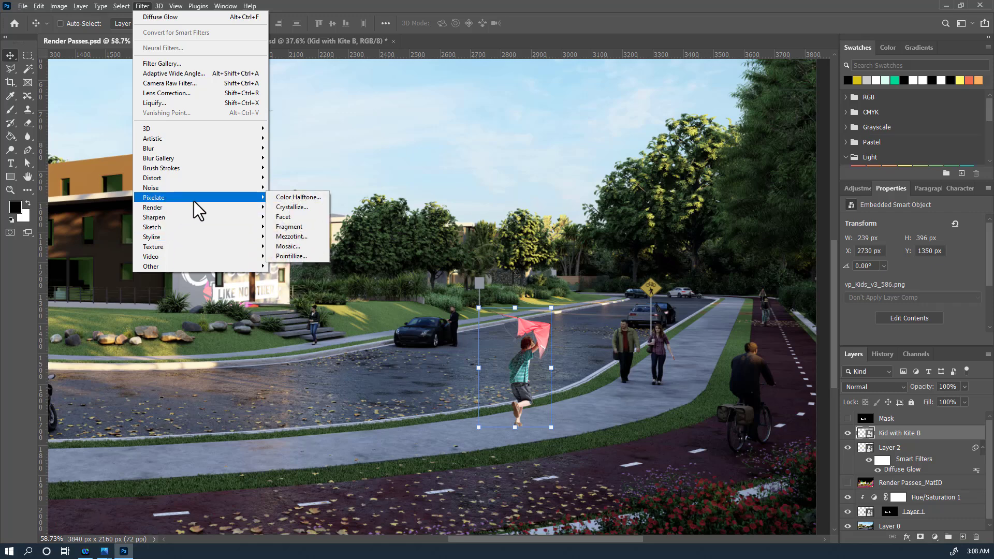
mouse_move(207, 151)
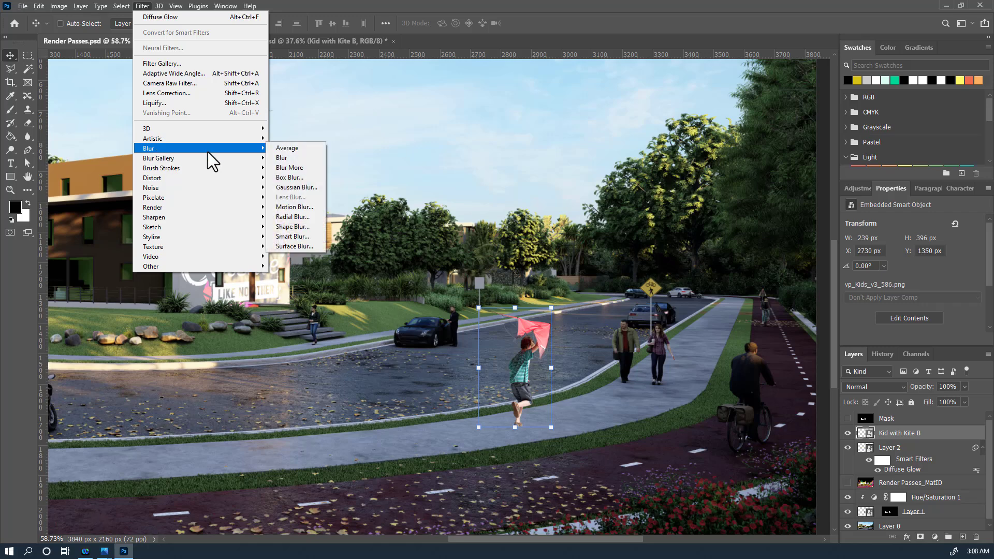
left_click(308, 209)
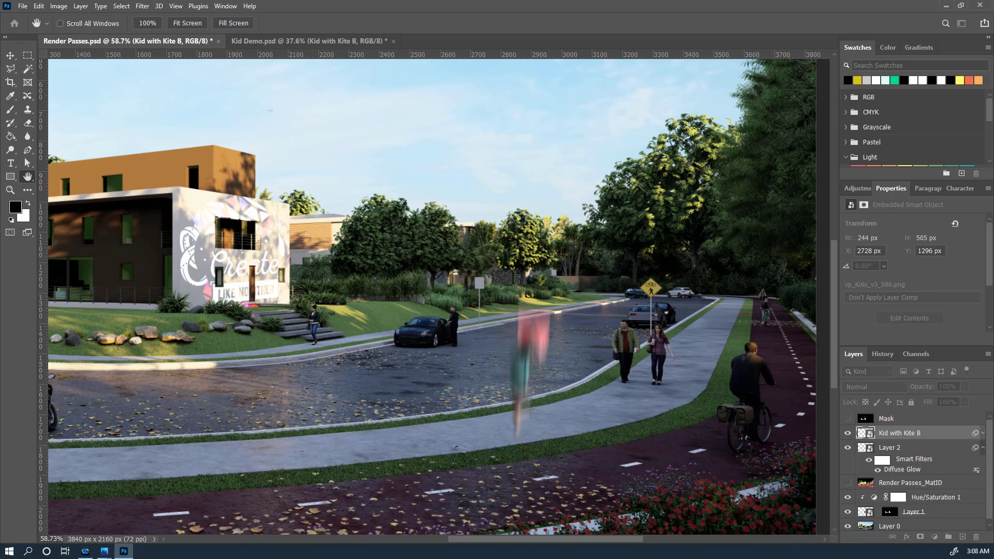
left_click_drag(729, 78, 700, 140)
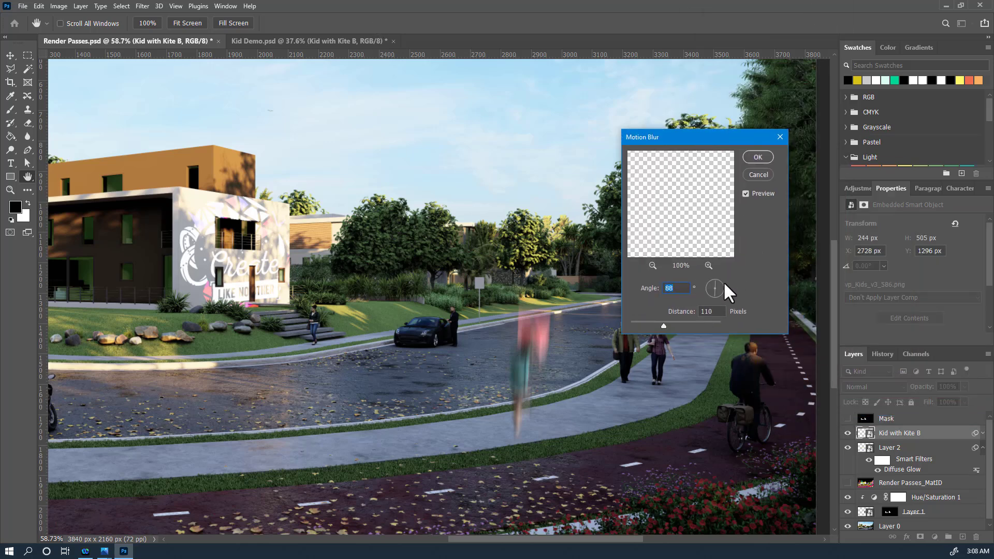
left_click_drag(714, 281, 719, 288)
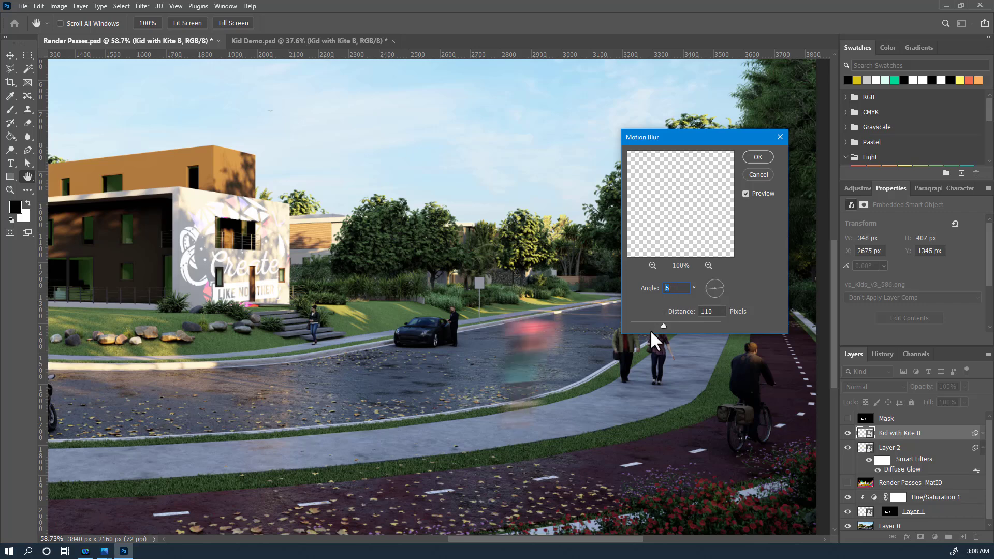
left_click_drag(648, 322, 636, 328)
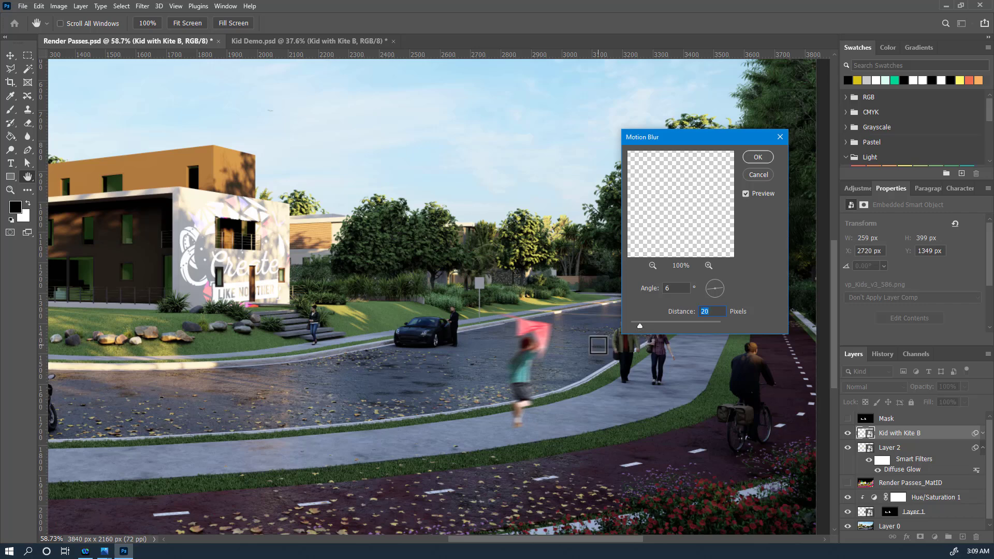
left_click(758, 157)
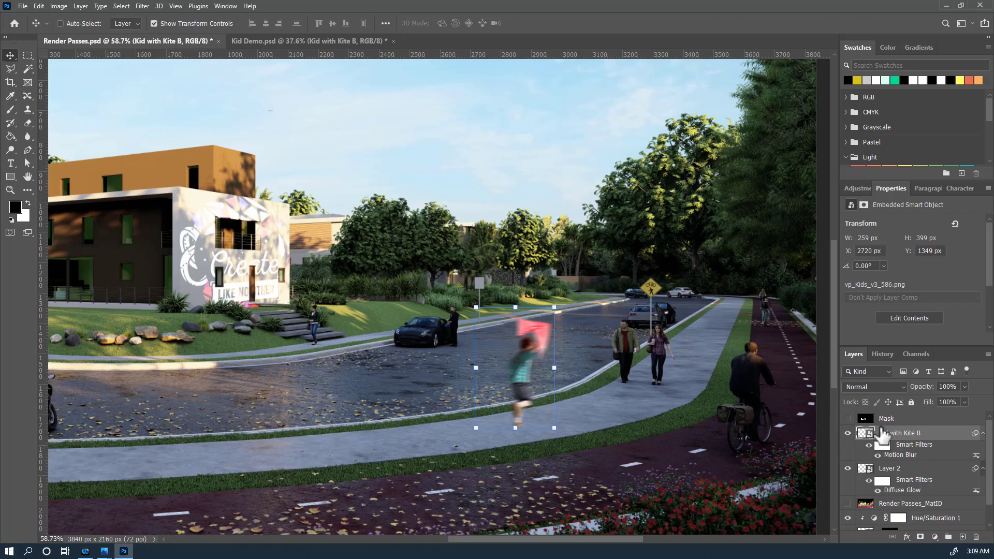
Lower the opacity of the Kid with Kite B layer to 74% and view the whole composition.
left_click(965, 387)
mouse_move(956, 400)
left_mouse_down()
mouse_move(933, 399)
mouse_move(947, 396)
left_mouse_up()
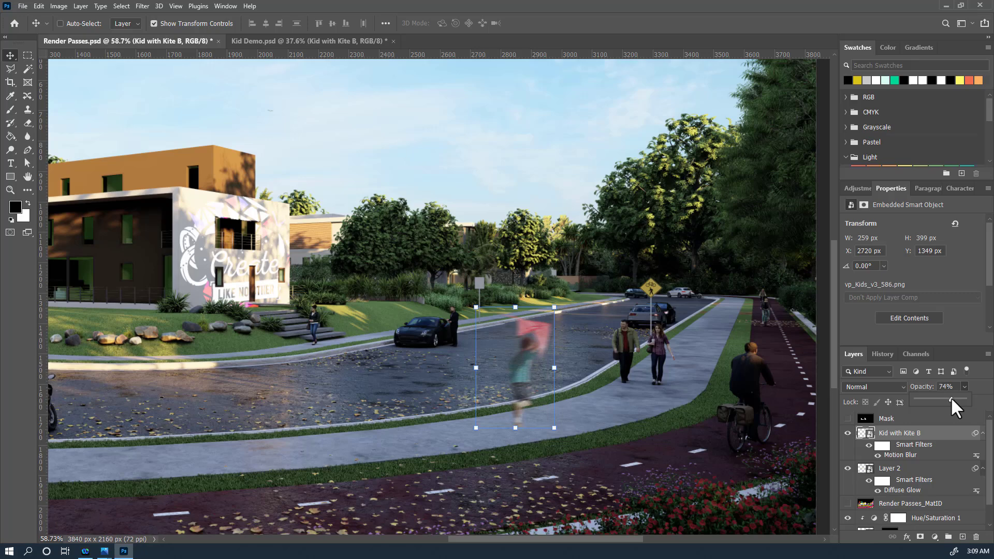
left_click(10, 55)
scroll(342, 274, "down", 3)
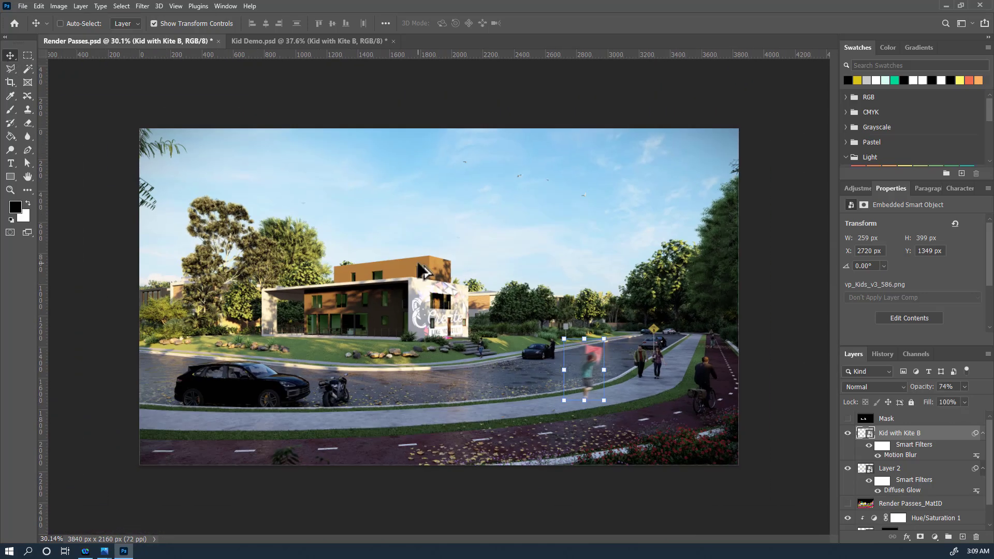